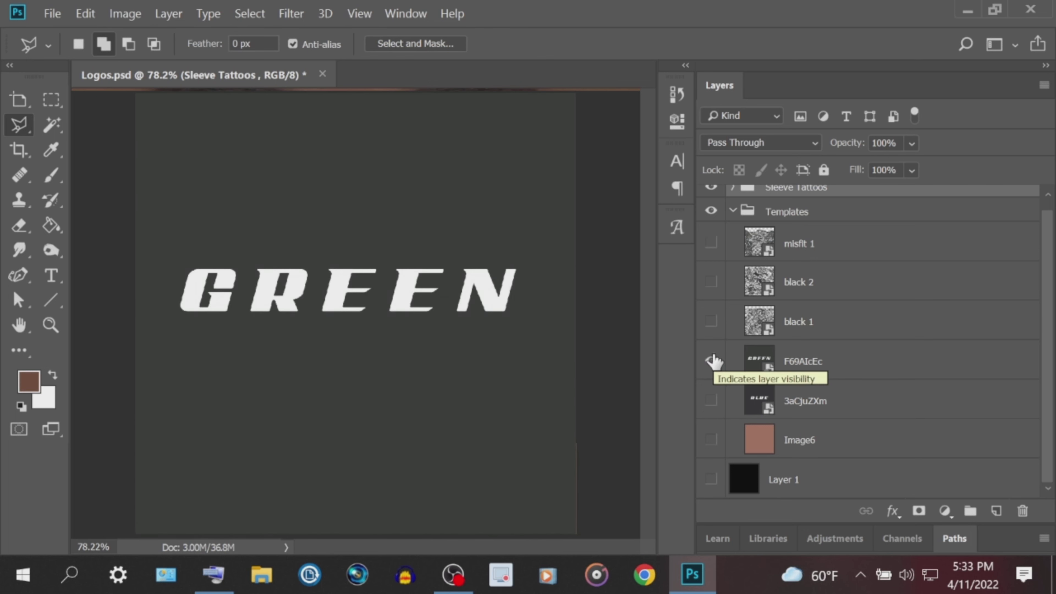
Step: Hide the F69AIcEc layer and preview the black 1, black 2 and misfit 1 template layers one at a time
click(712, 360)
click(714, 338)
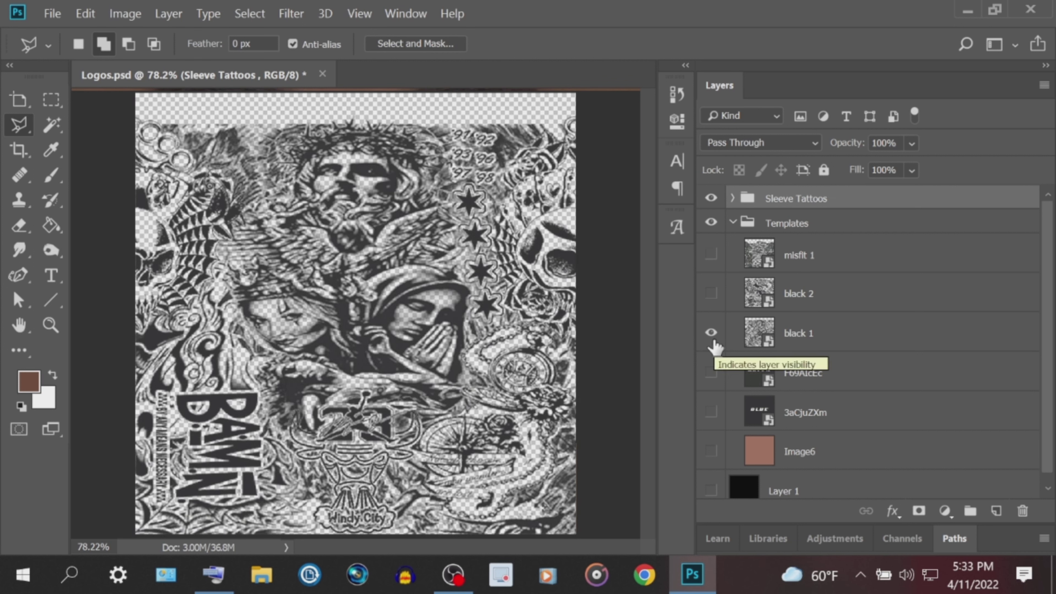
click(714, 338)
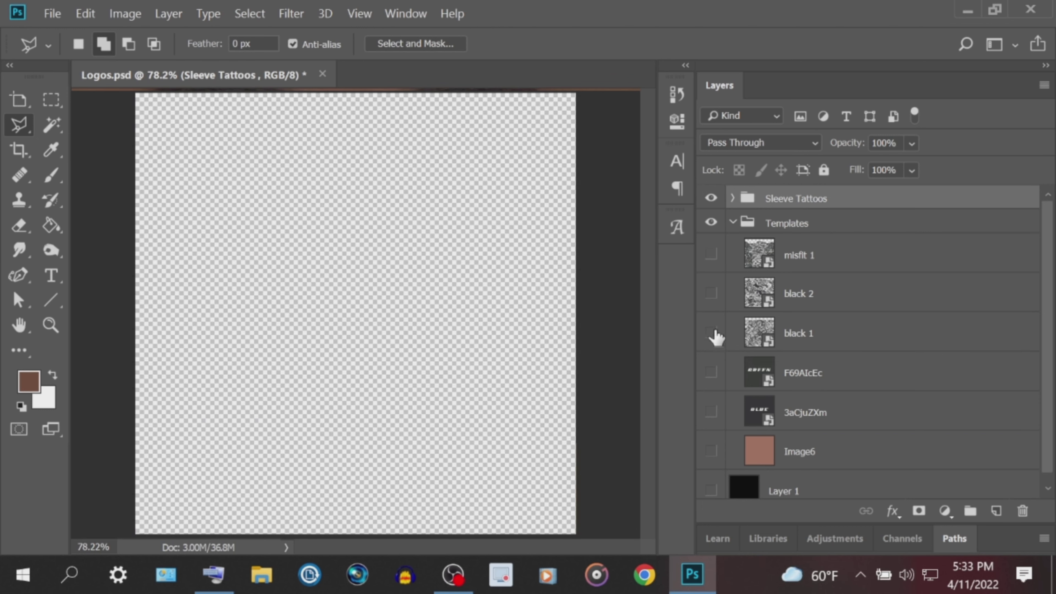
click(711, 296)
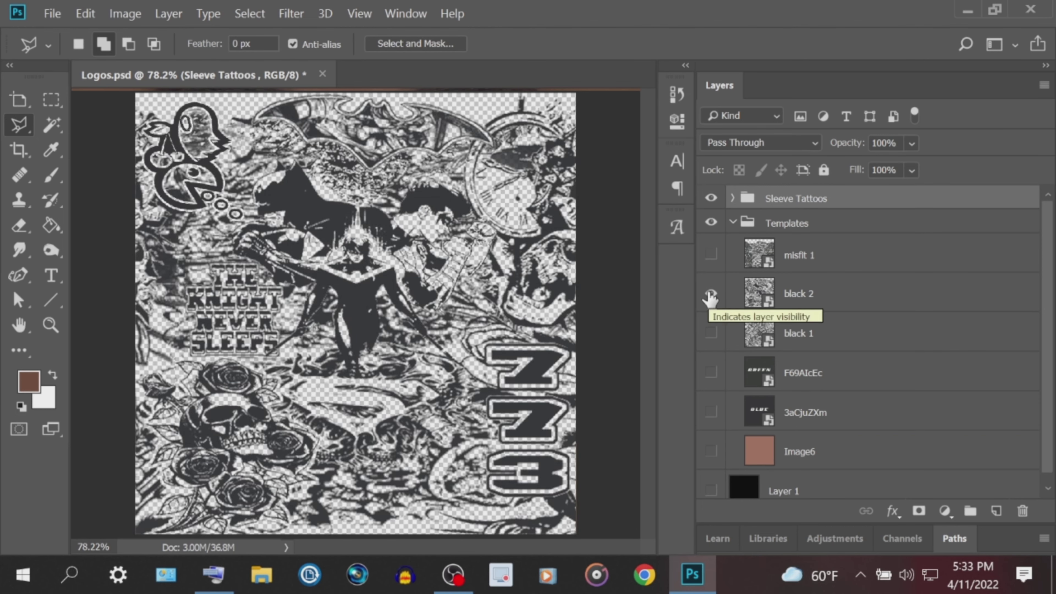
click(711, 295)
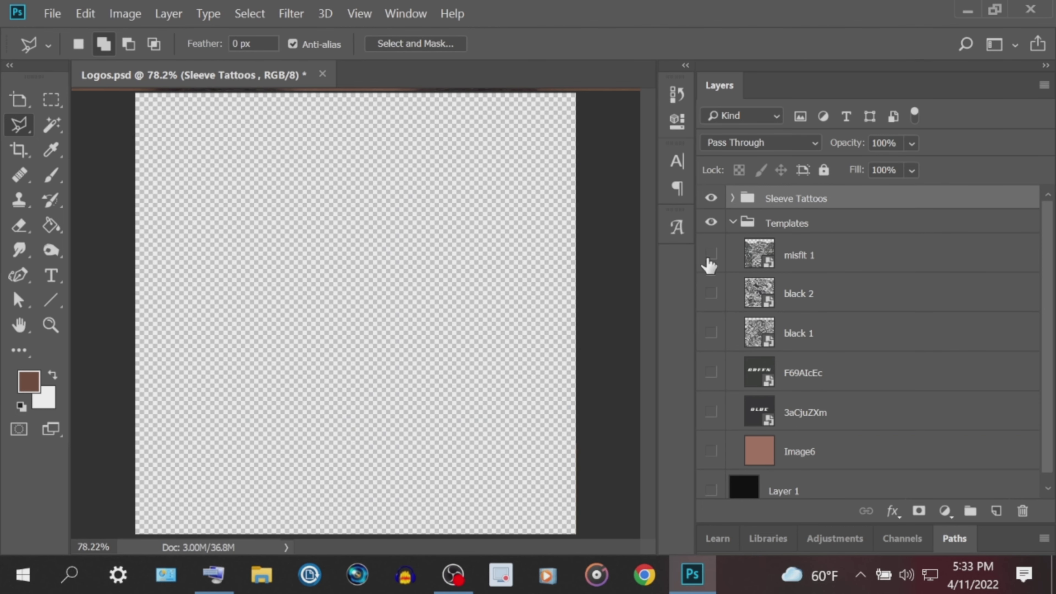
click(711, 255)
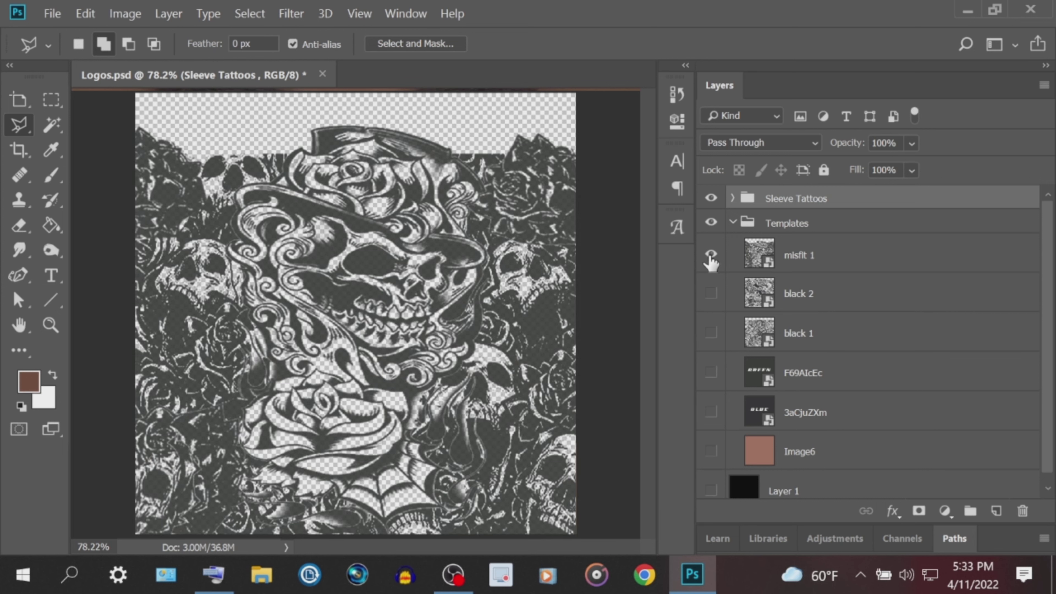
click(711, 255)
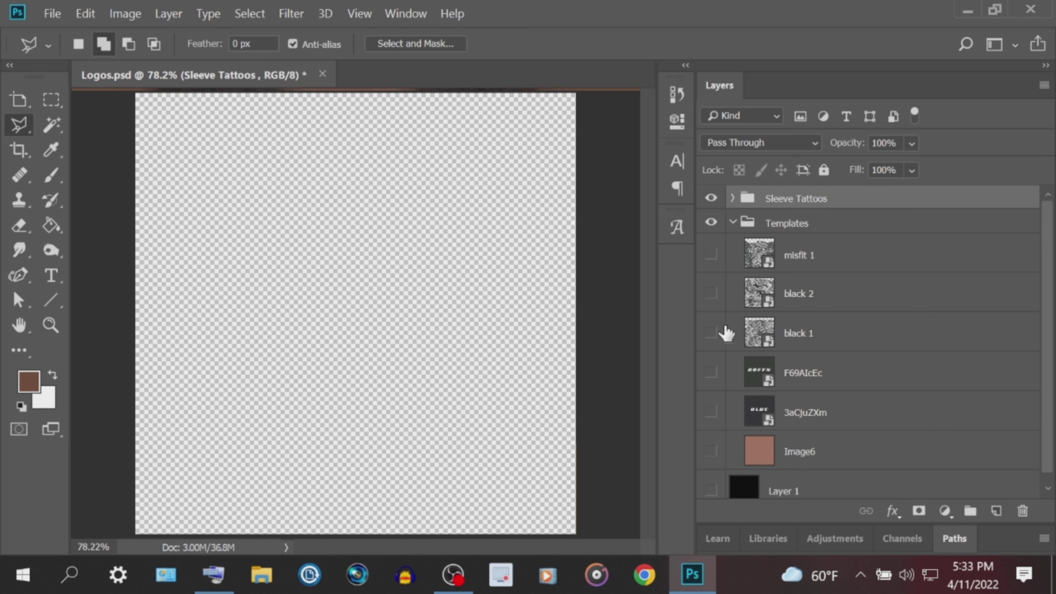
Step: Collapse the Templates group, expand the Sleeve Tattoos group and show its layer 2
click(733, 222)
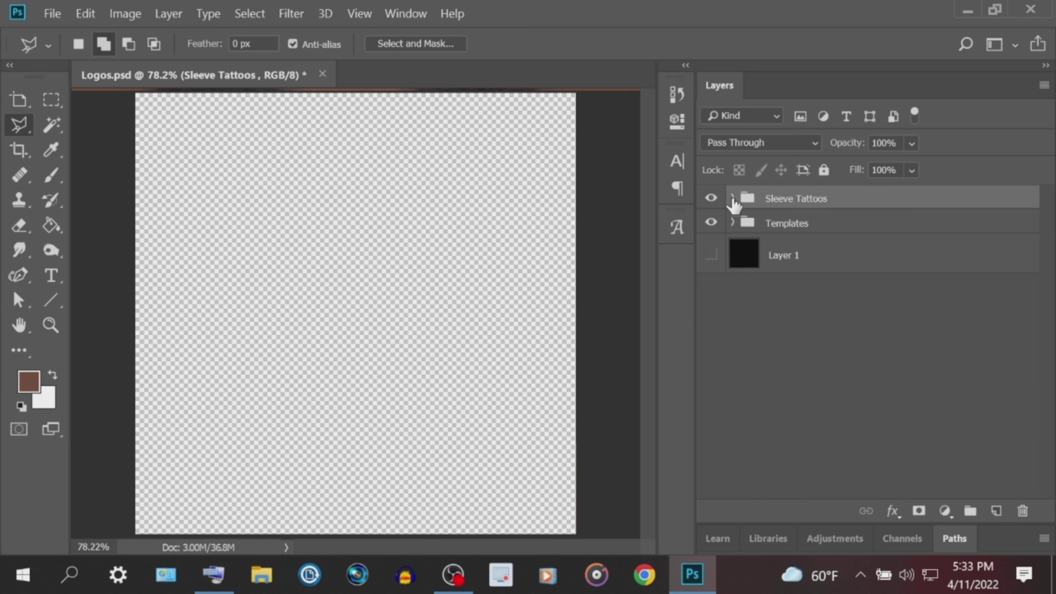
click(733, 198)
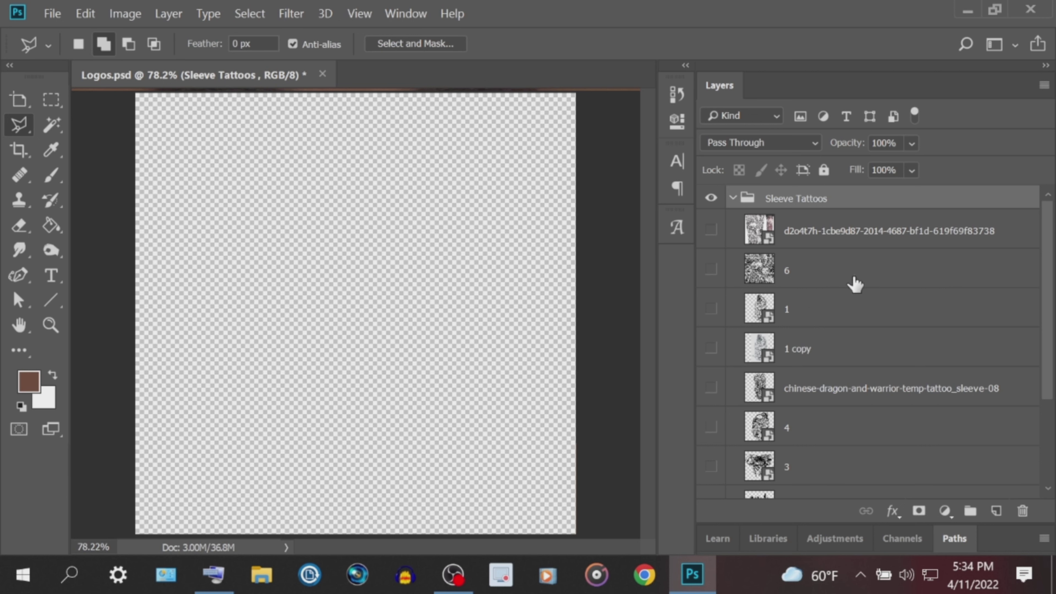
scroll(856, 285, down, 1)
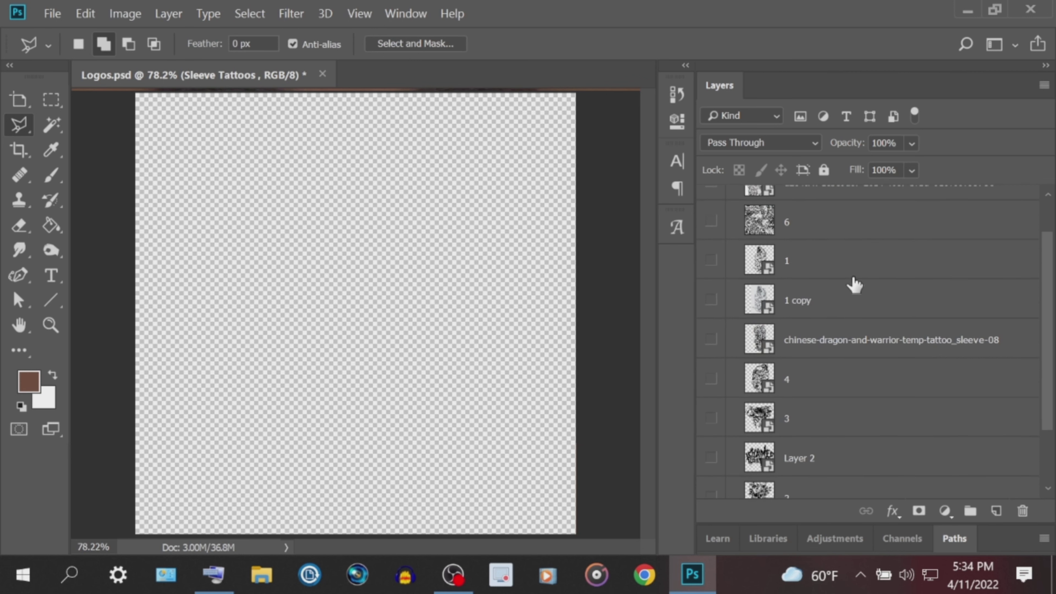
scroll(855, 285, down, 1)
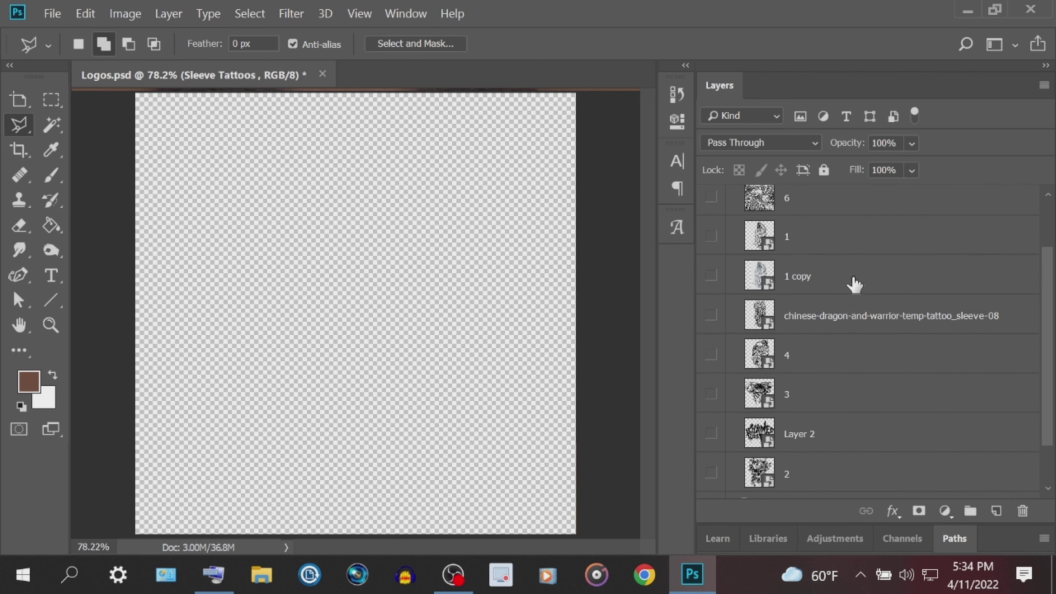
click(711, 474)
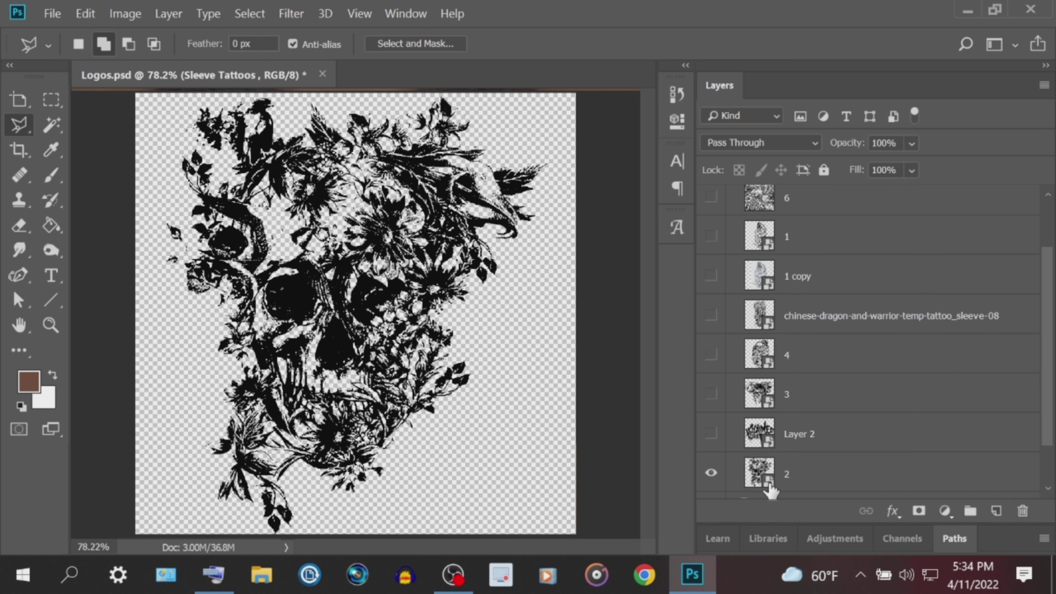
Step: Rasterize layer 2 and erase freehand test strokes across the skull with the Eraser at 23% opacity
right_click(842, 486)
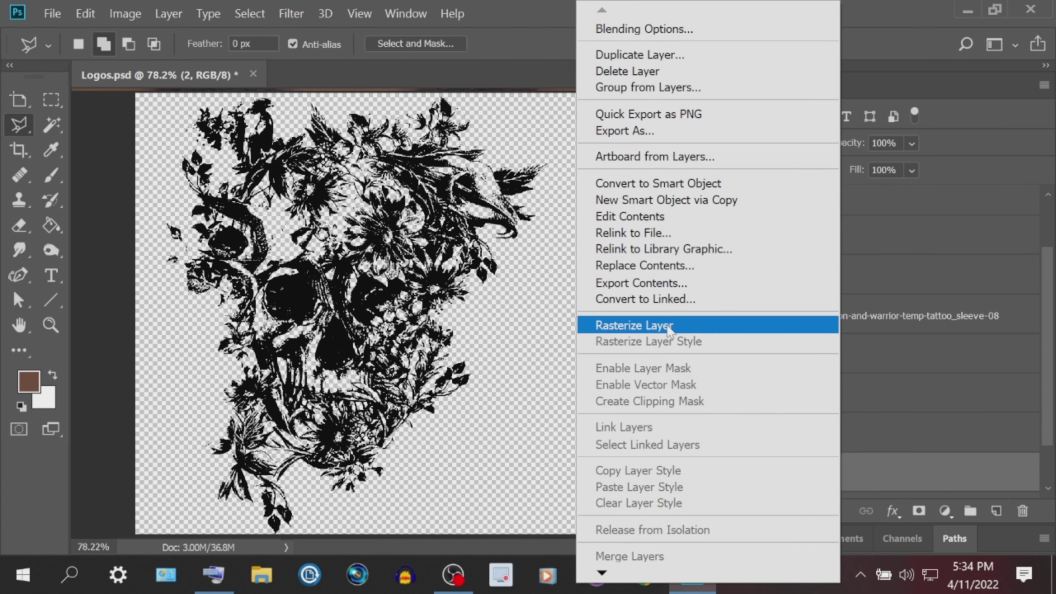
click(649, 325)
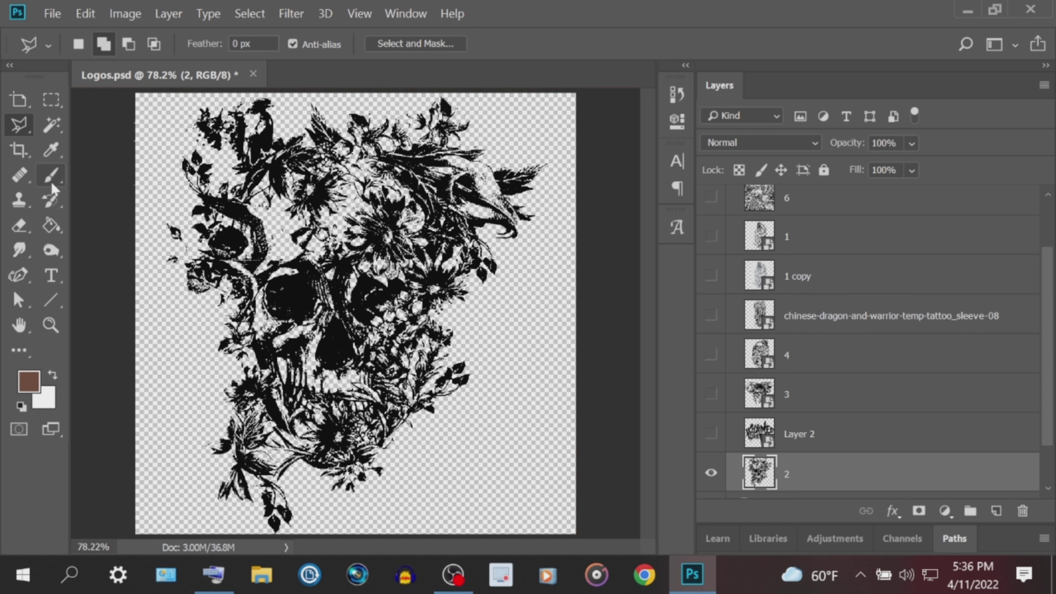
click(19, 229)
mouse_move(408, 146)
mouse_down()
mouse_move(474, 216)
mouse_move(375, 184)
mouse_move(354, 329)
mouse_move(274, 291)
mouse_move(242, 341)
mouse_move(379, 306)
mouse_up()
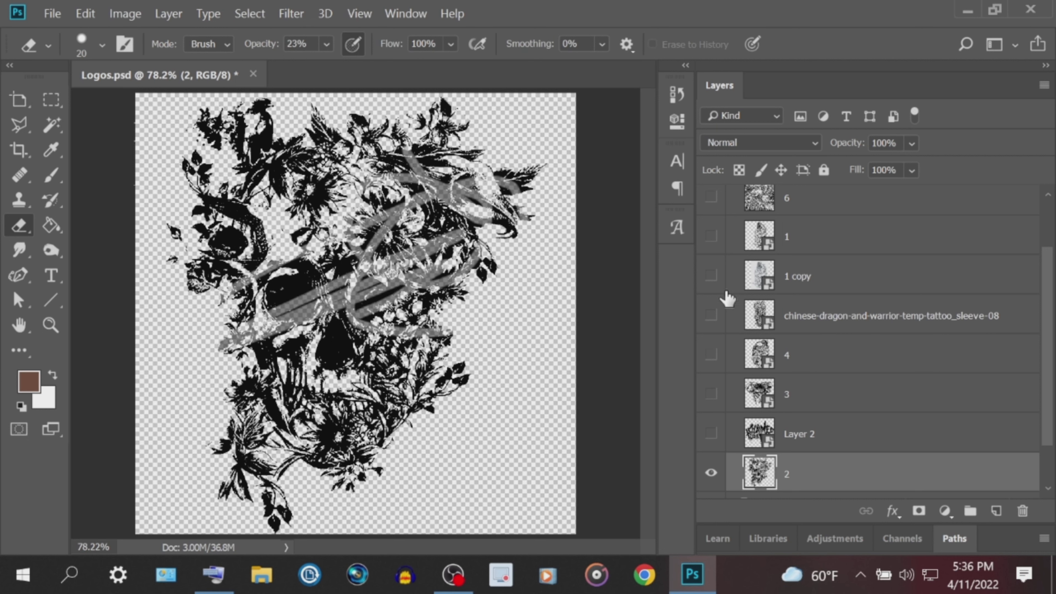
Step: Revert the history to the Convert to Smart Object (Save) state and try the Eraser on the skull artwork
click(676, 94)
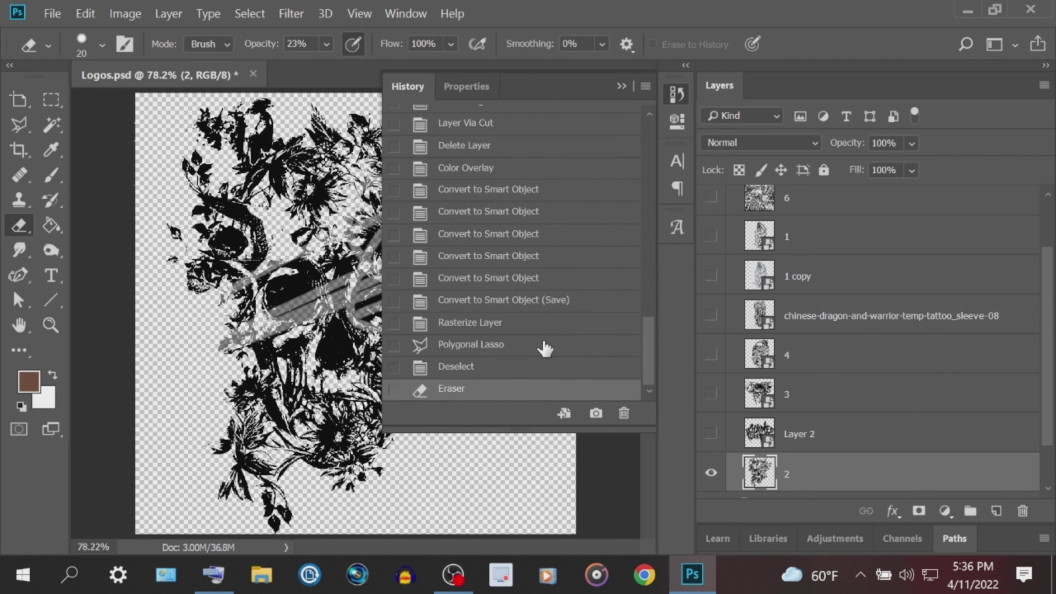
click(568, 301)
click(621, 87)
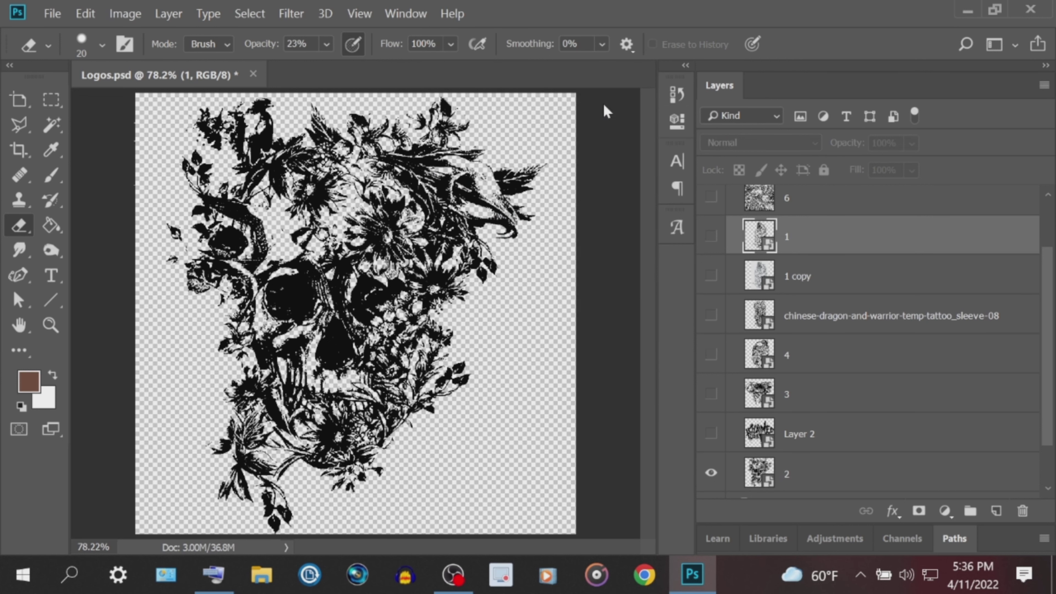
click(425, 204)
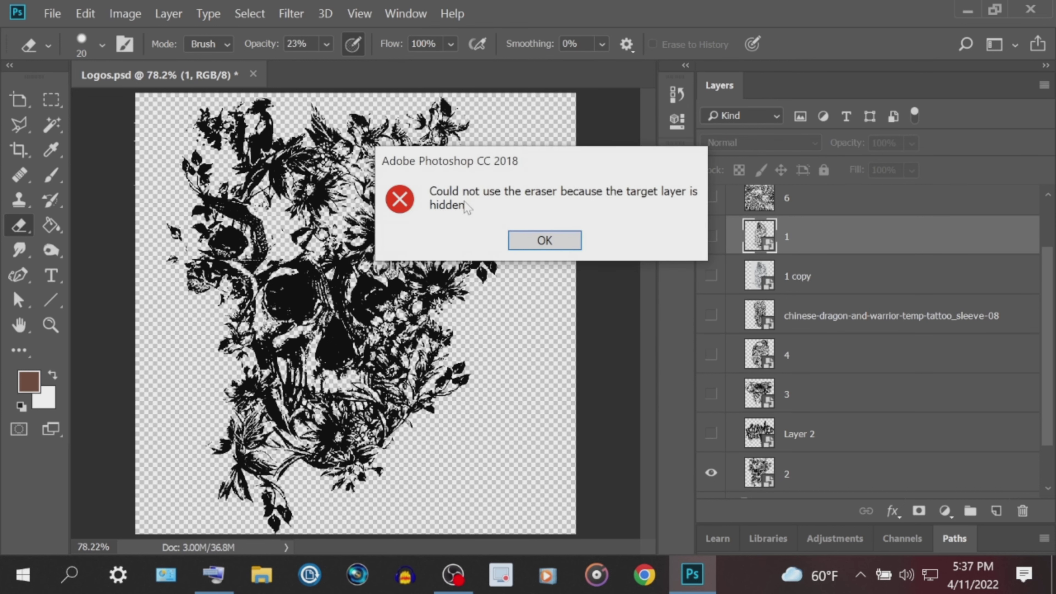
key(Return)
Step: Free Transform smart object layer 2 down to about 4.39% width and 4.14% height in the canvas's lower-left corner
click(821, 483)
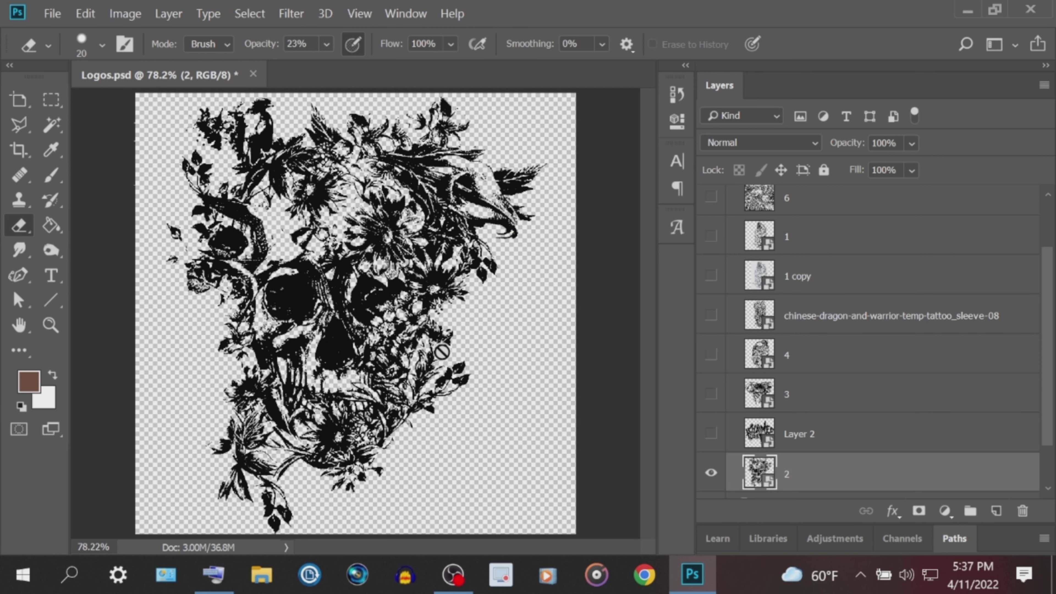
click(19, 124)
right_click(464, 225)
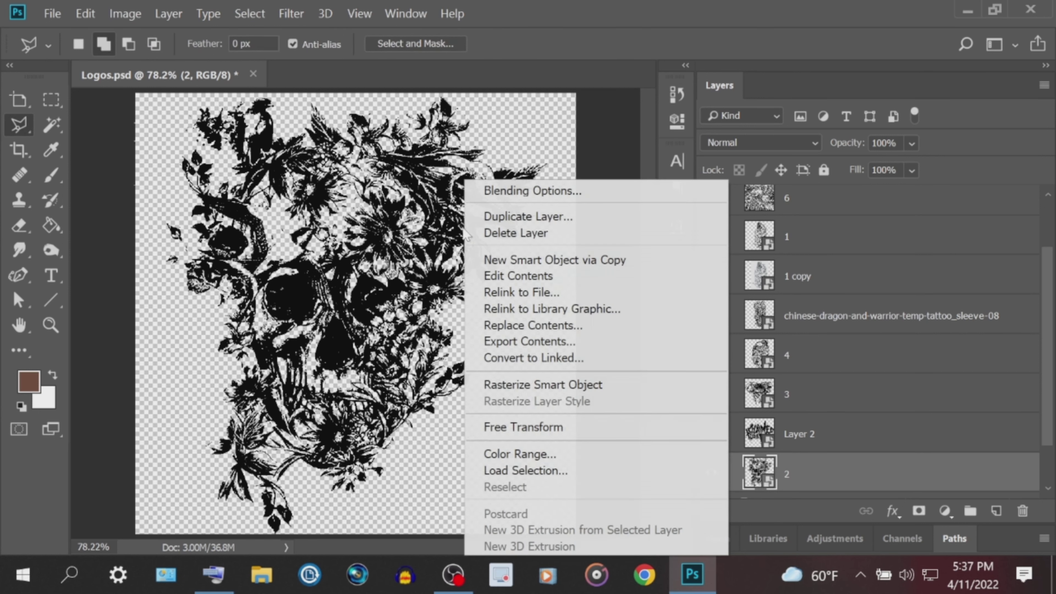
click(531, 428)
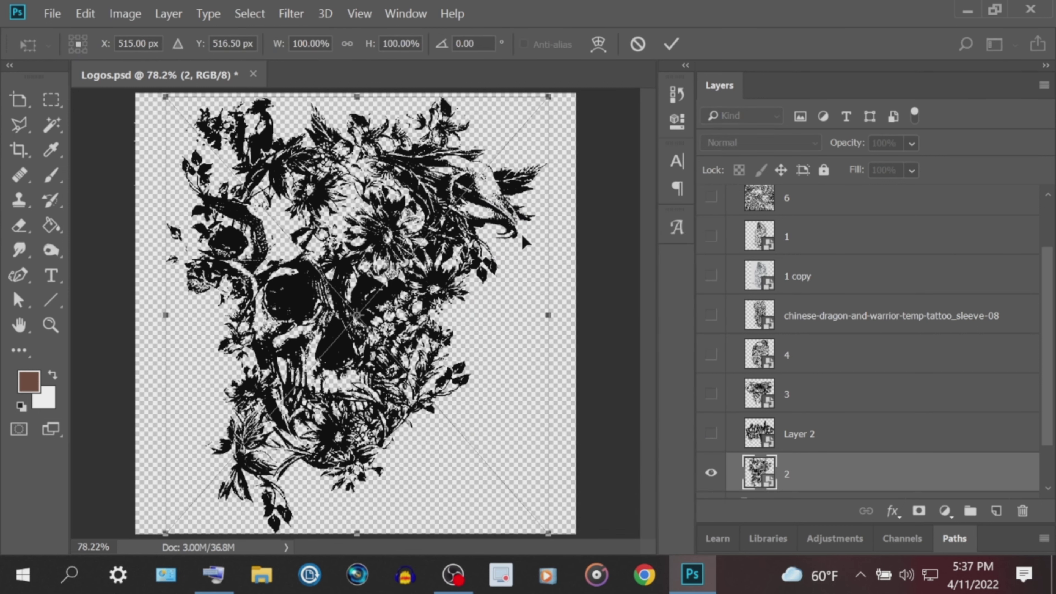
drag(551, 95, 163, 534)
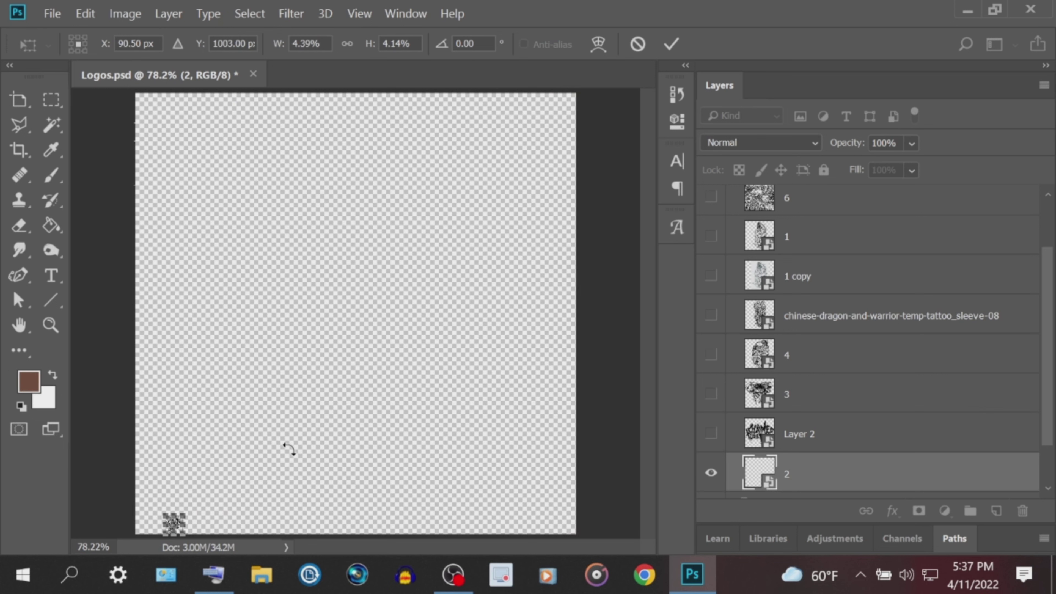
click(673, 43)
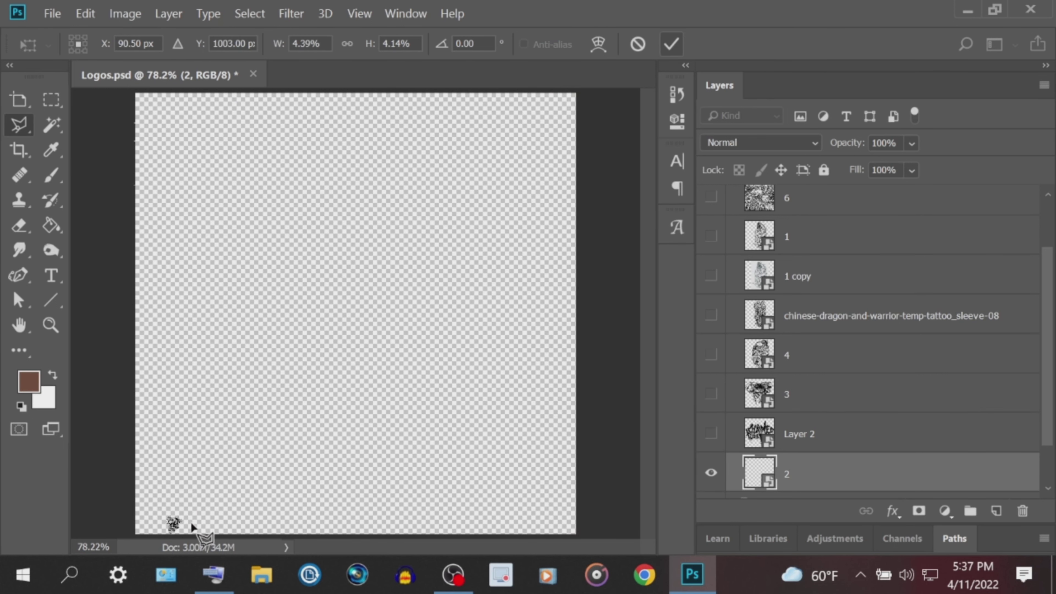
Step: Free Transform the shrunken smart object back up until the skull nearly fills the canvas
right_click(183, 515)
click(258, 375)
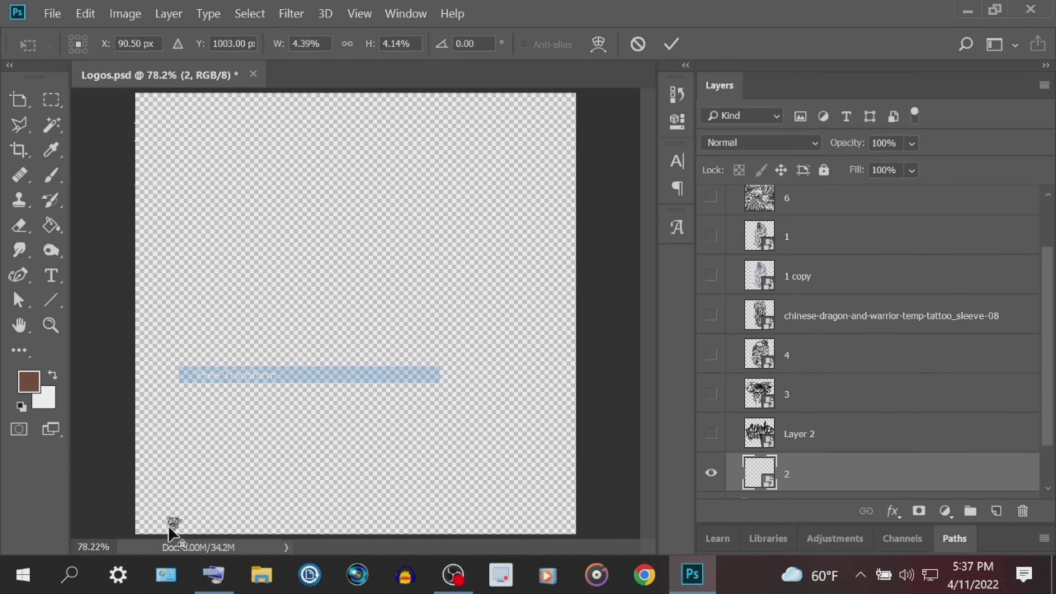
drag(186, 509, 576, 98)
click(672, 43)
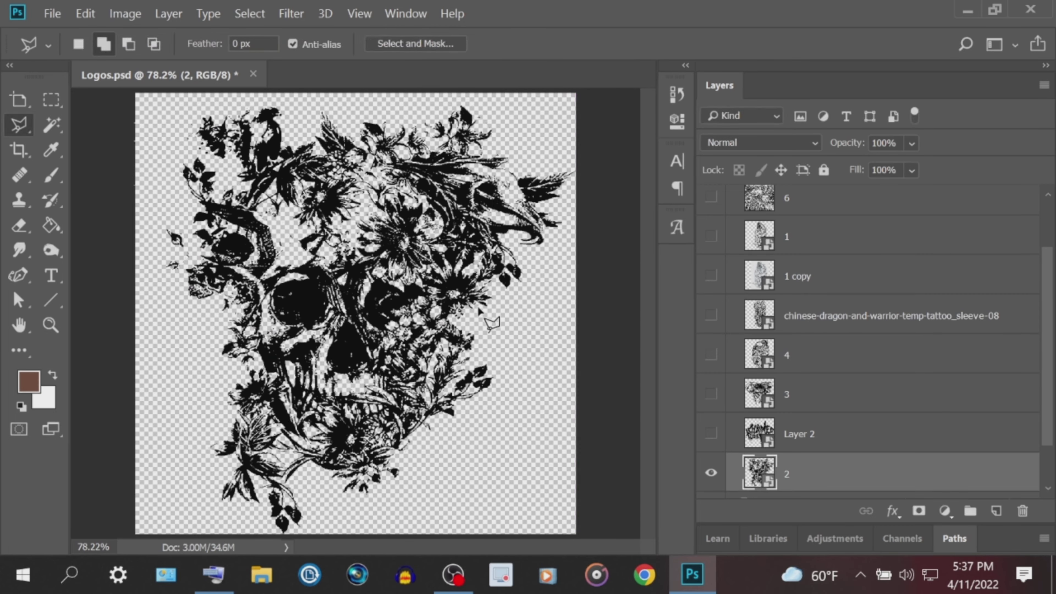
Step: Rasterize layer 2 and Free Transform it down to about 8.18% width and 4.43% height
right_click(822, 484)
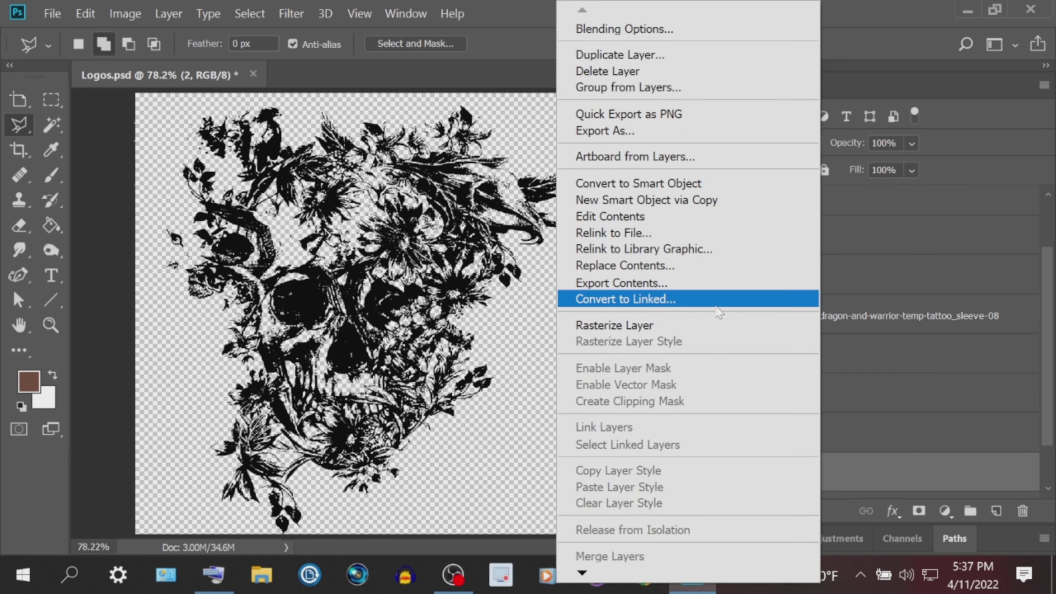
click(708, 332)
right_click(412, 292)
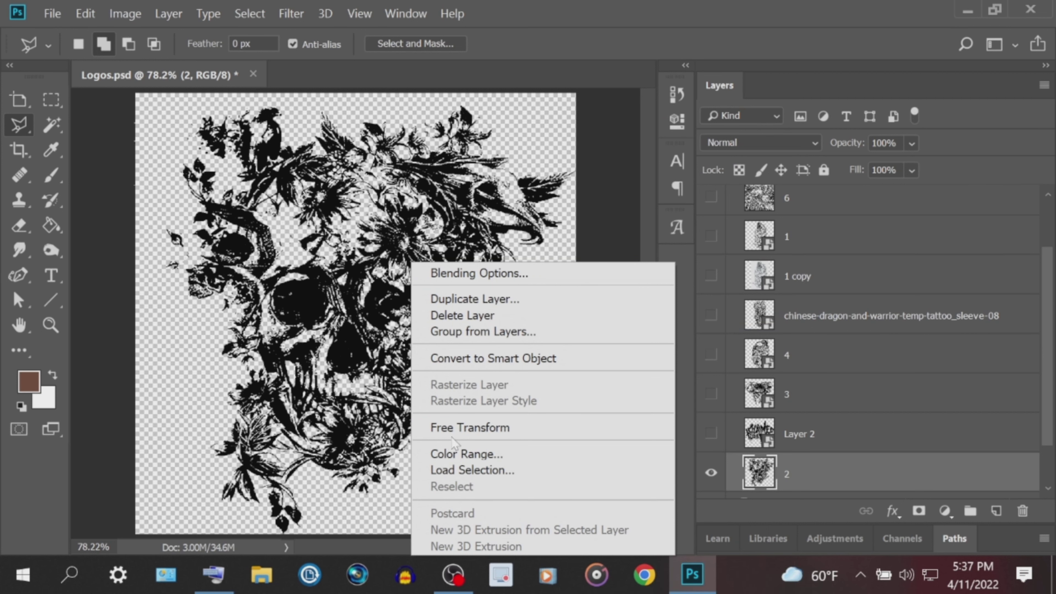
click(457, 431)
mouse_move(579, 107)
mouse_down()
mouse_move(306, 384)
mouse_move(214, 518)
mouse_move(206, 512)
mouse_up()
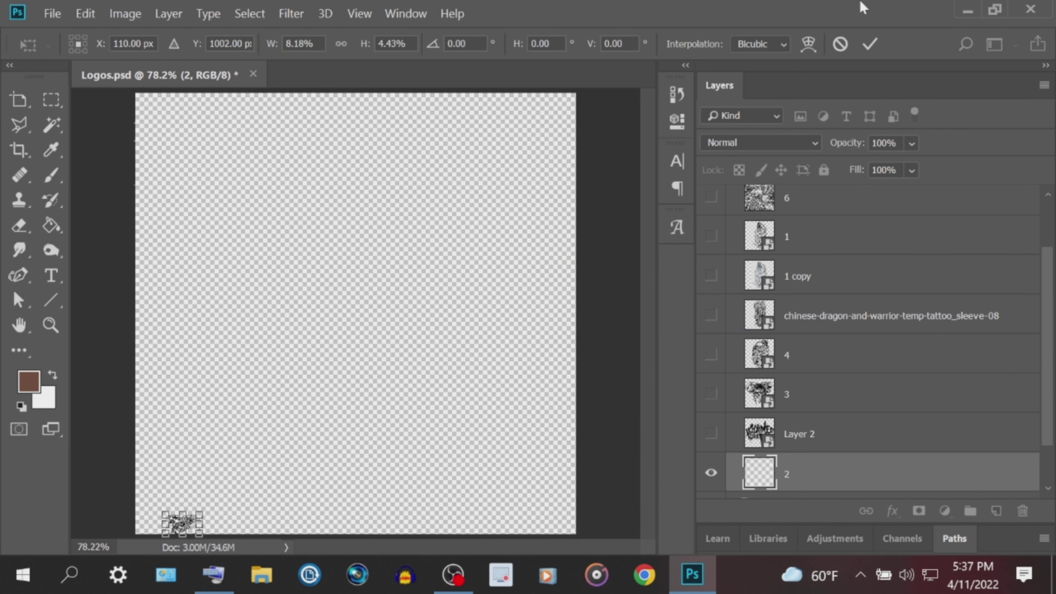
click(869, 44)
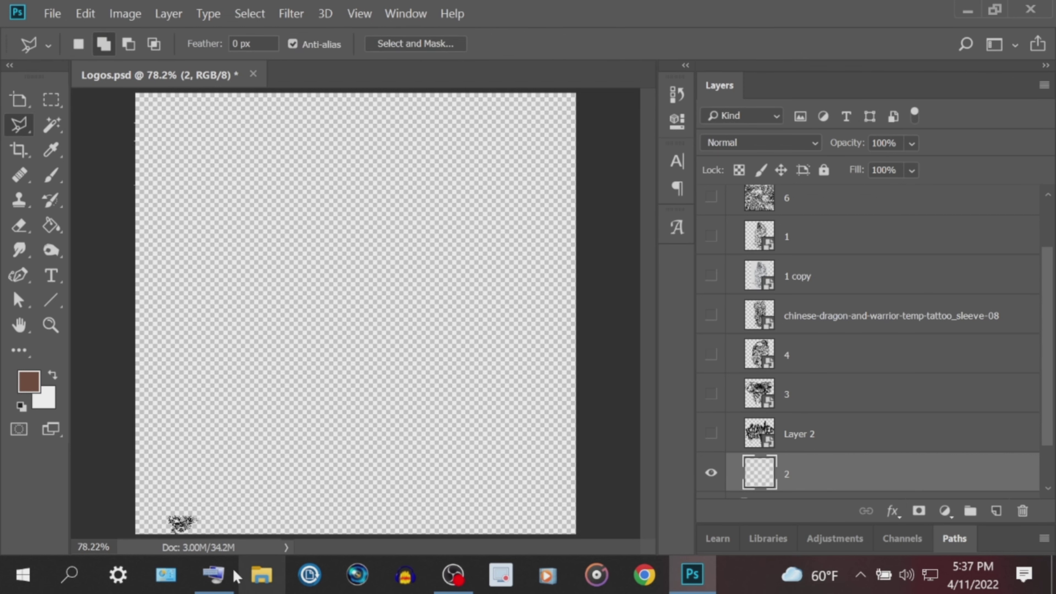
Step: Free Transform the shrunken rasterized skull back up across most of the canvas
right_click(204, 524)
click(303, 394)
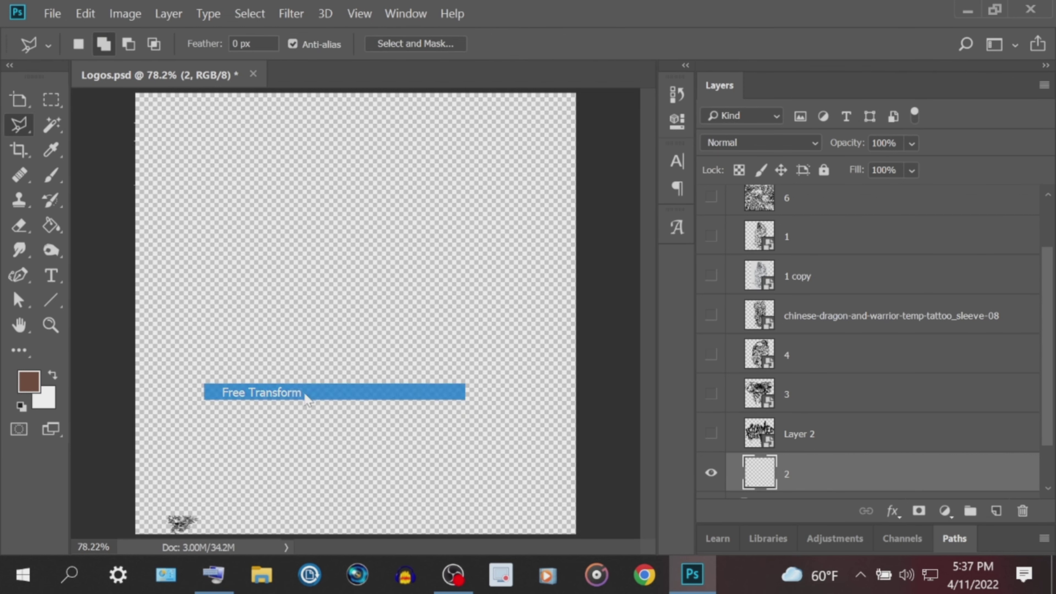
drag(205, 513, 584, 143)
click(870, 43)
key(l)
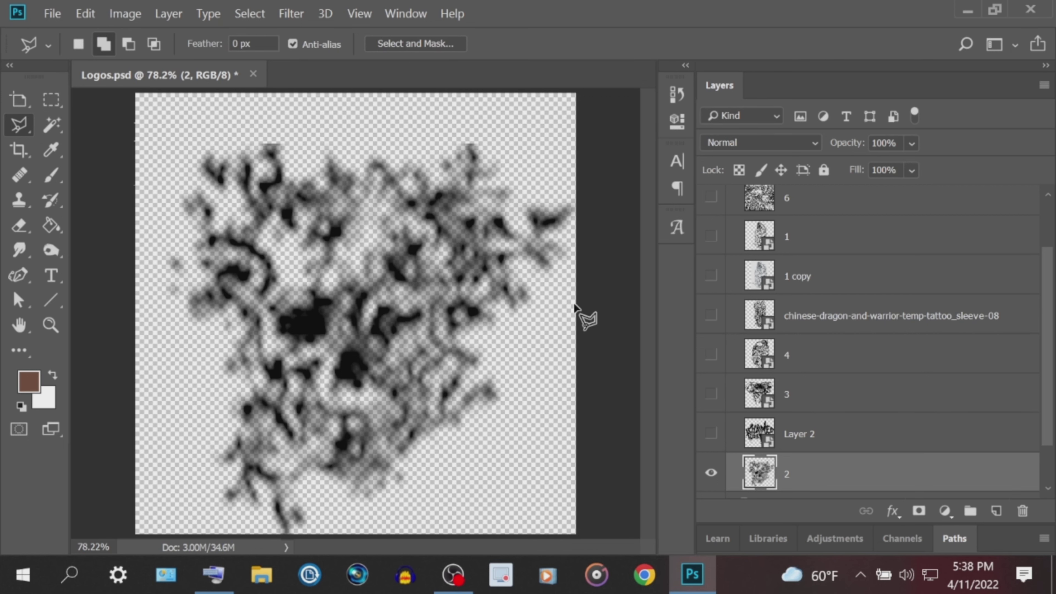
Step: Undo the rasterizing and all transforms by returning the history to Convert to Smart Object (Save)
right_click(836, 477)
click(860, 491)
click(677, 94)
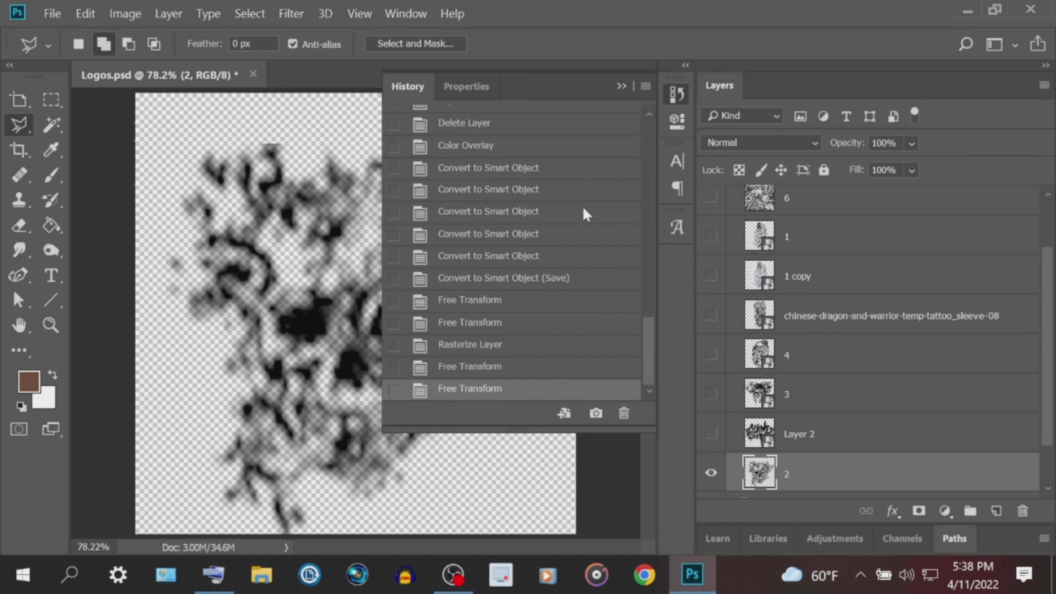
click(552, 278)
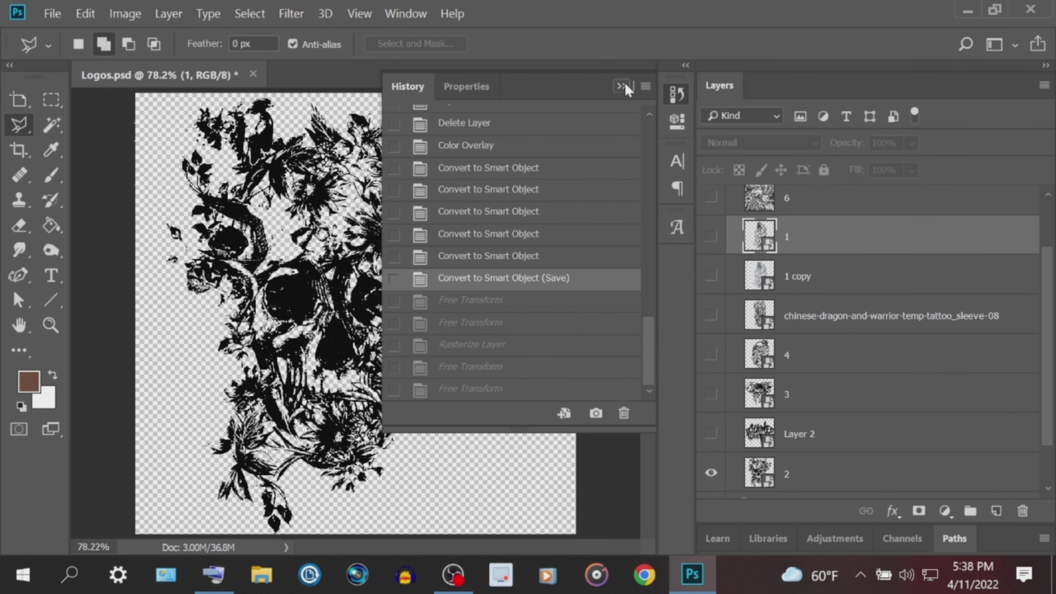
click(621, 86)
Step: Hide layer 2, then show and select the d2o4t7h sleeve image layer at the start of the Sleeve Tattoos group
key(ctrl+z)
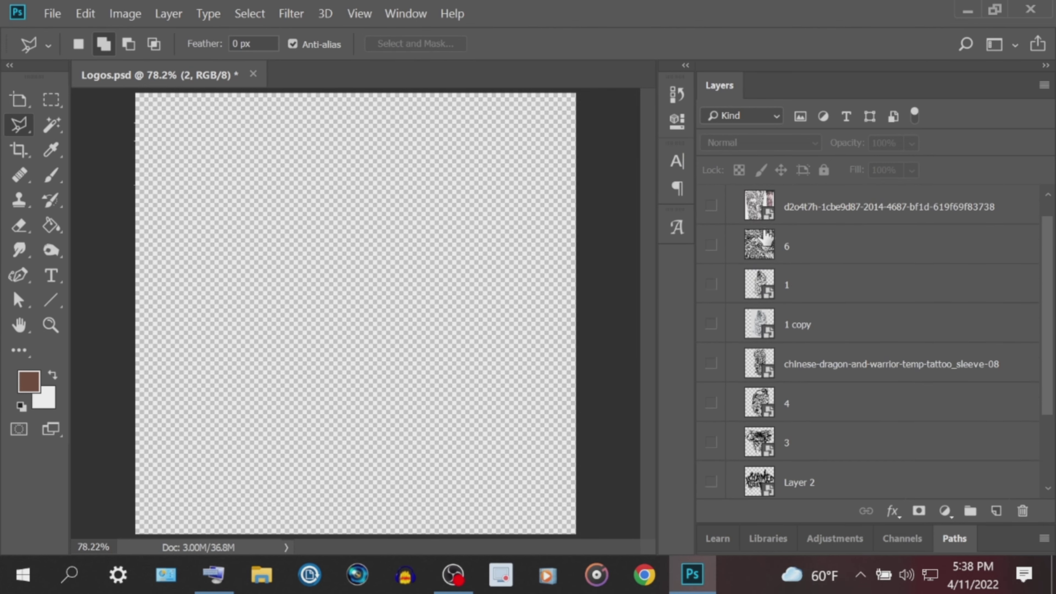
scroll(766, 239, up, 1)
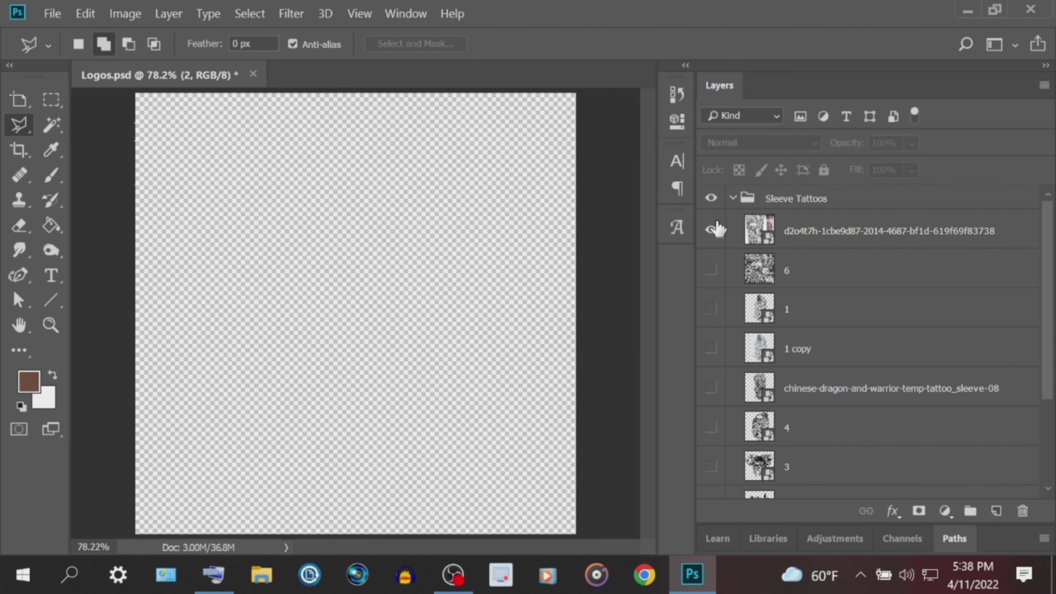
click(711, 228)
click(840, 214)
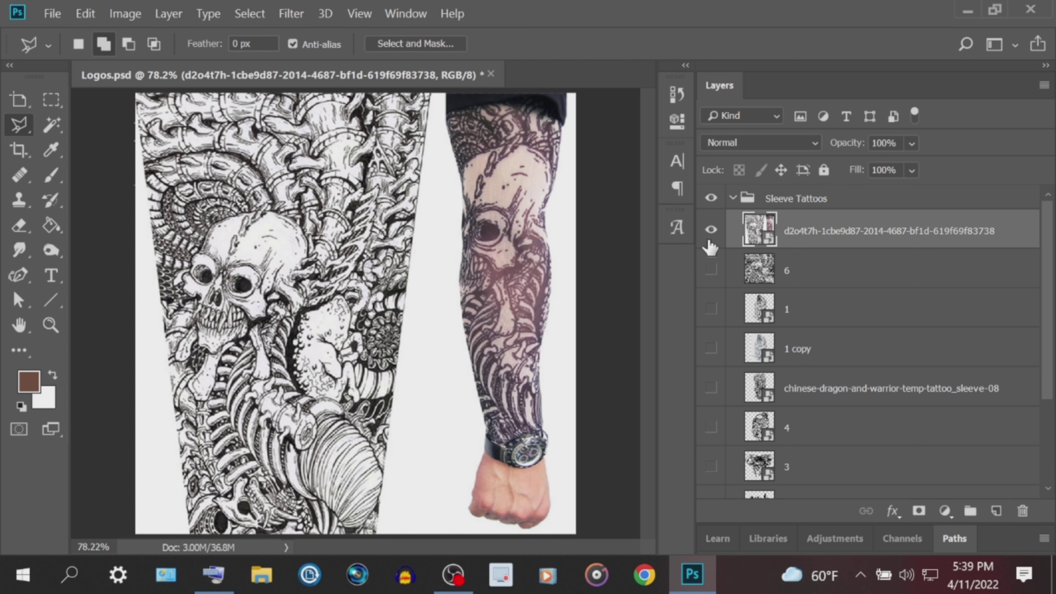
Step: Compare the d2o4t7h sleeve image with layer 6, leaving the sleeve image hidden and layer 6 shown and selected
click(711, 229)
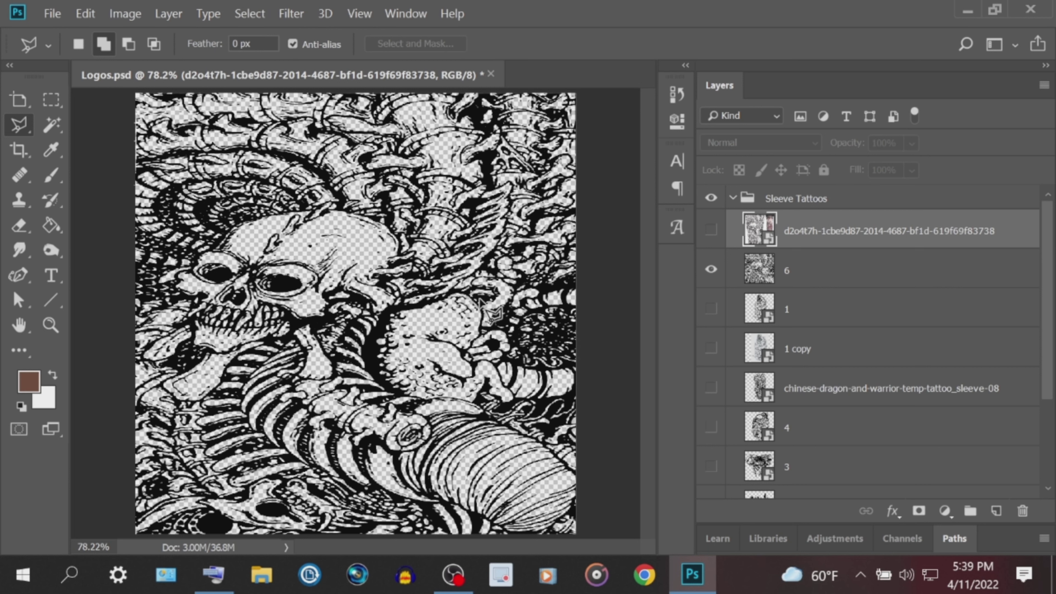
click(711, 229)
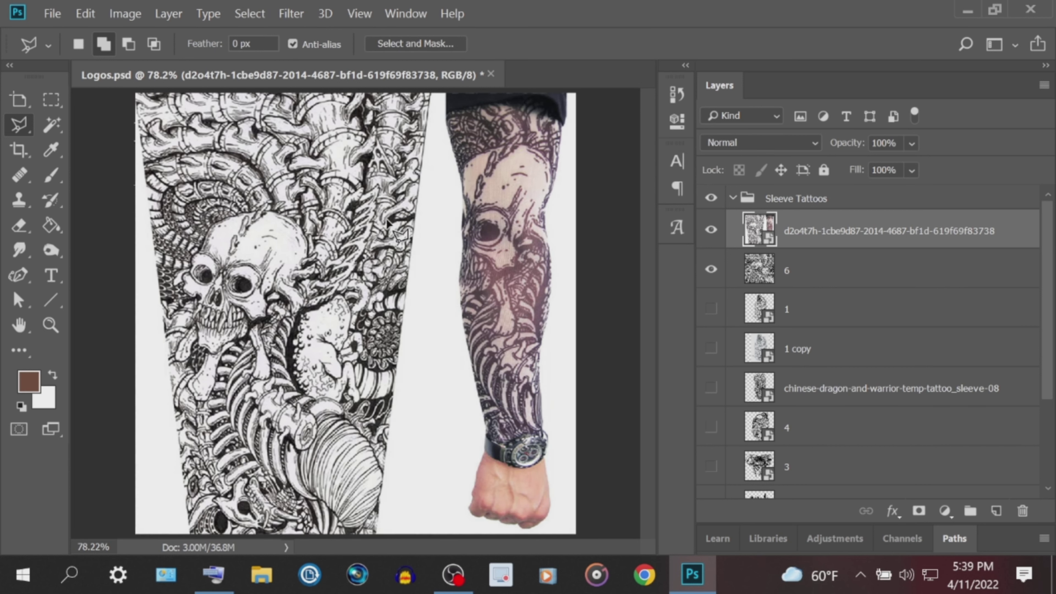
click(711, 229)
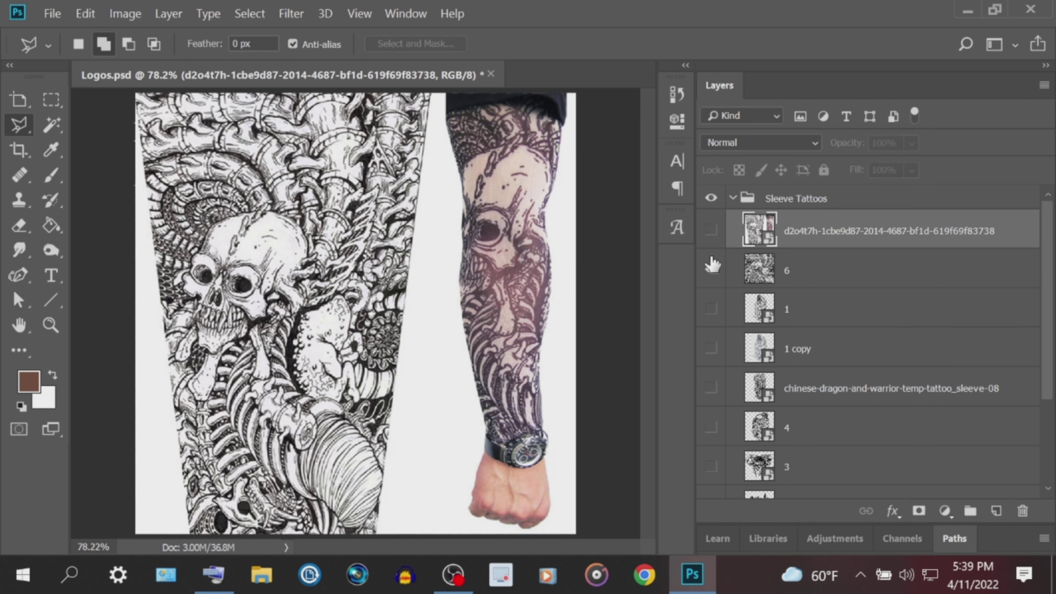
click(793, 268)
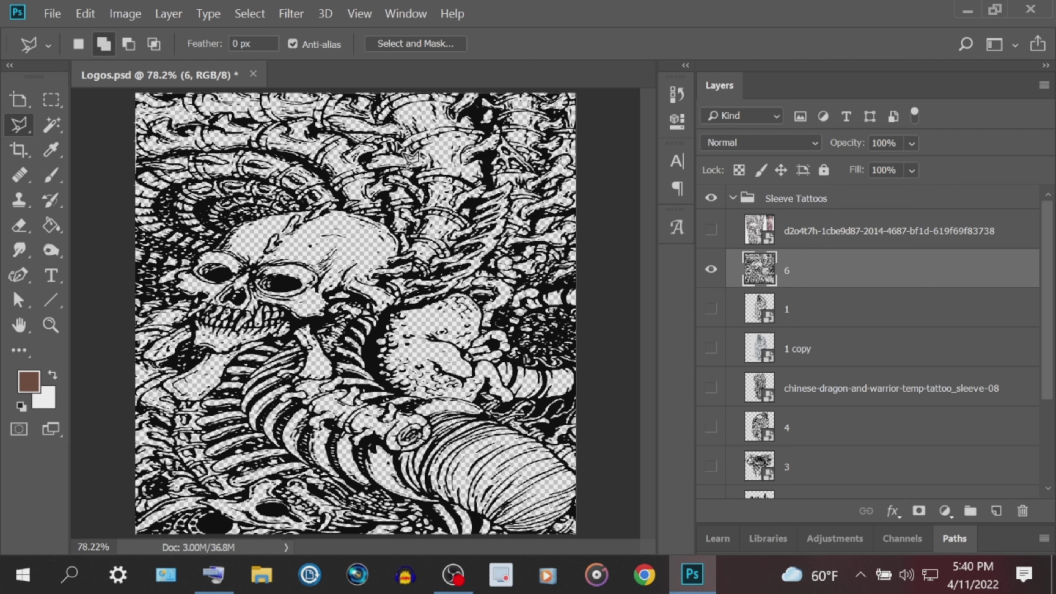
Step: Hide layer 6, show and select layer 1, and switch on the visibility of 1 copy
click(711, 269)
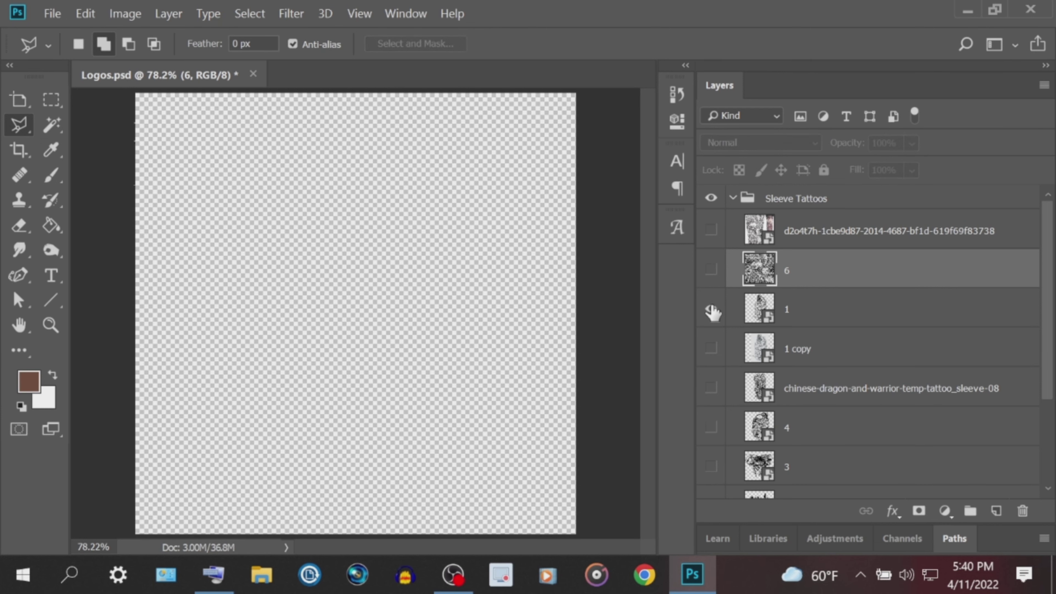
click(711, 308)
click(825, 316)
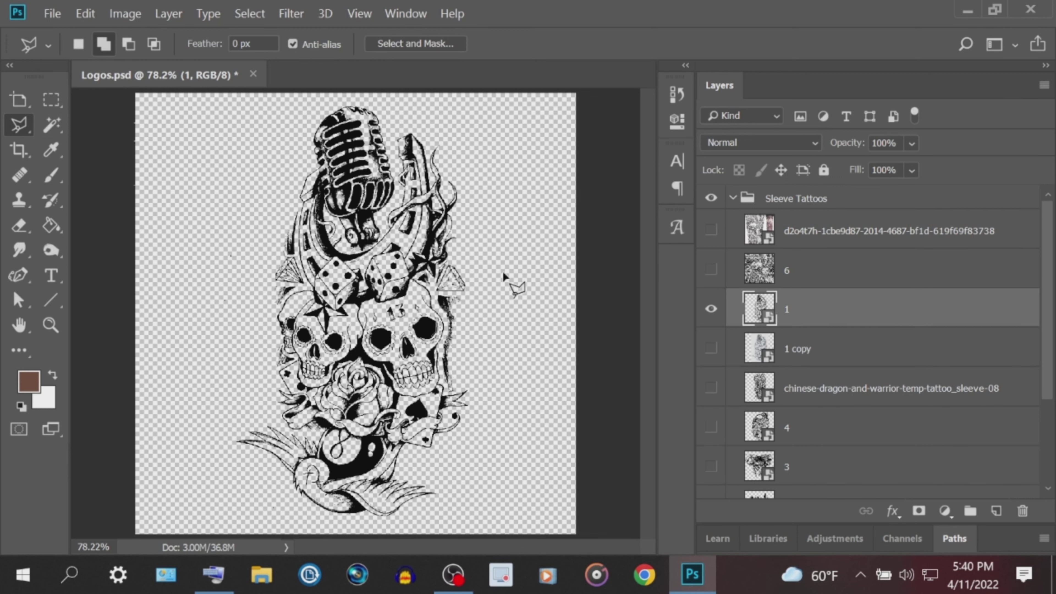
click(712, 350)
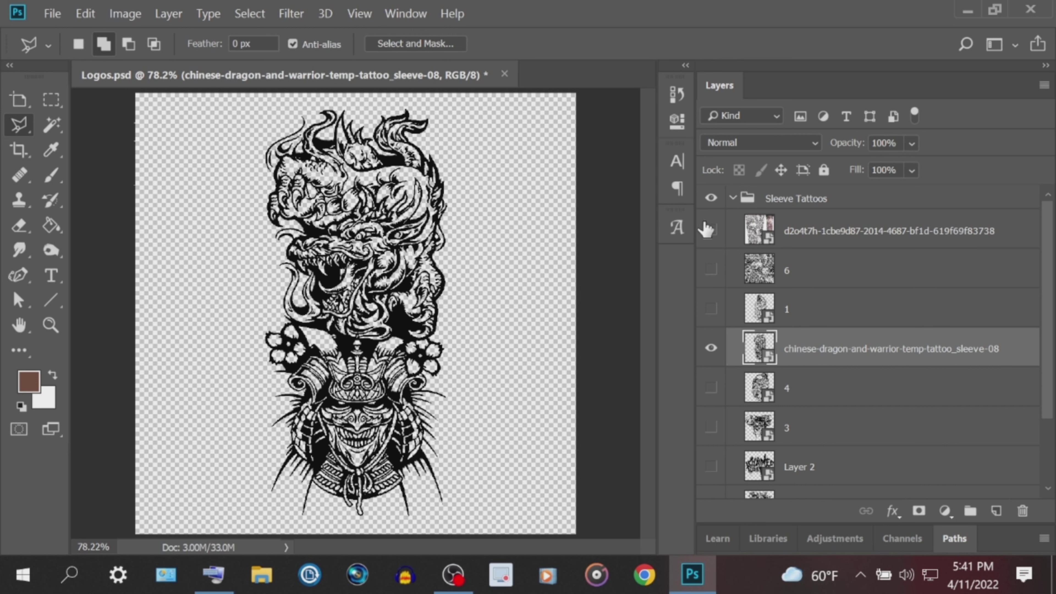
Step: Hide the chinese-dragon layer and compare the d2o4t7h sleeve image with layer 6, leaving both hidden
click(710, 231)
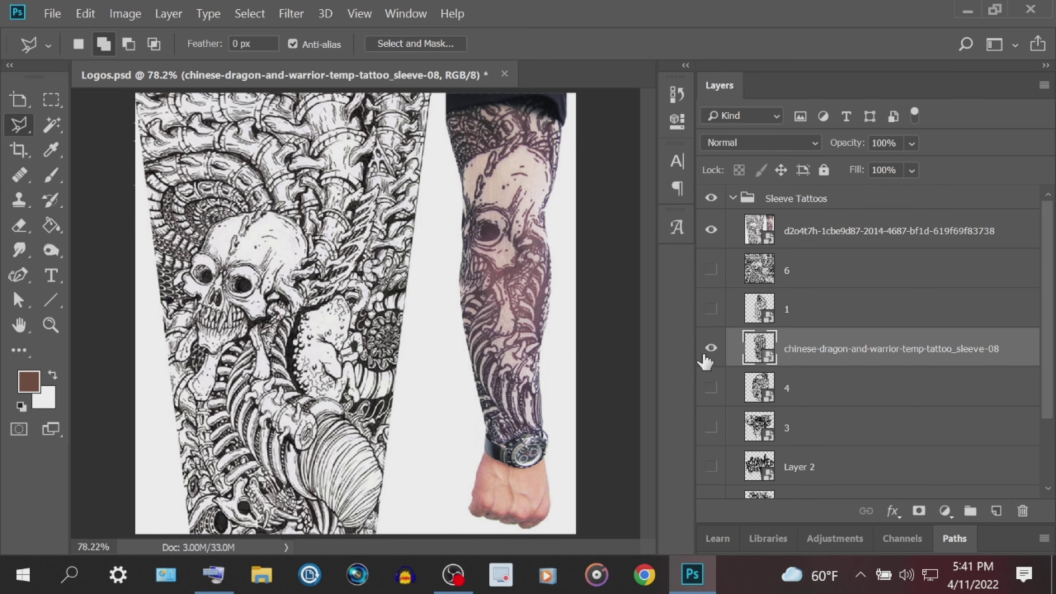
click(712, 230)
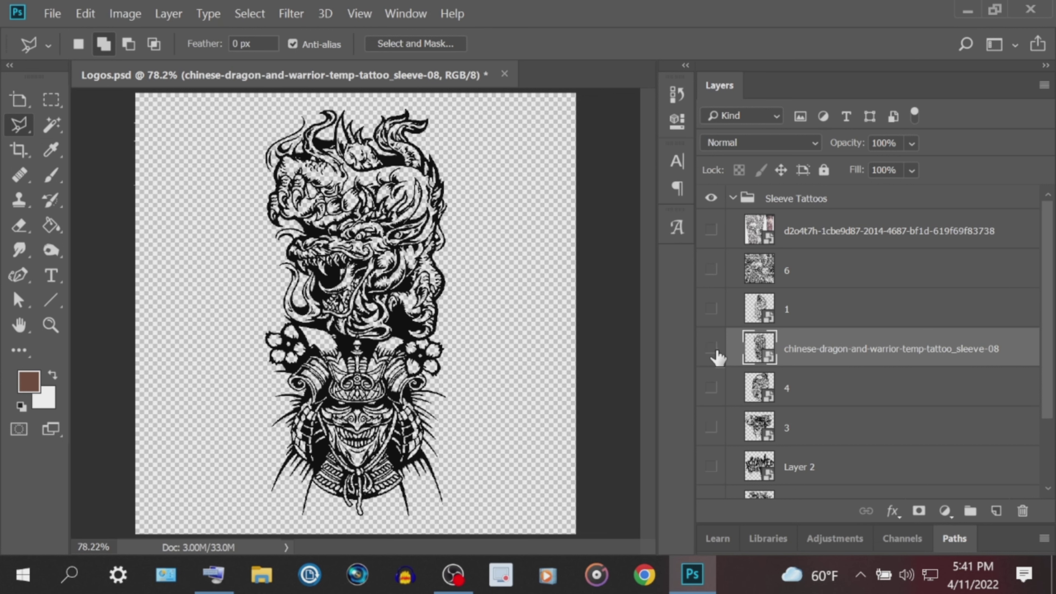
click(713, 350)
click(712, 270)
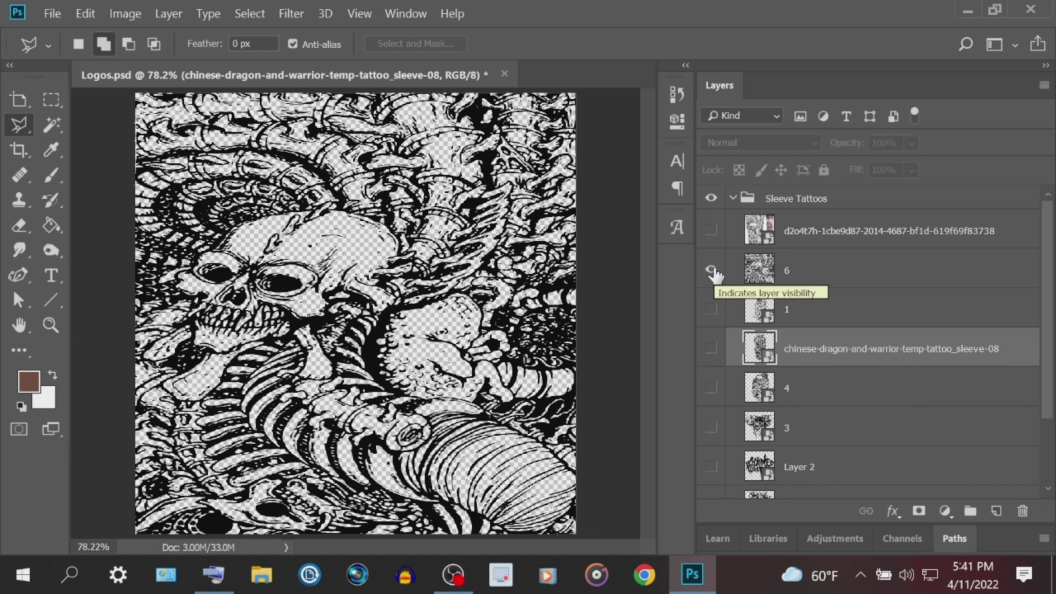
click(712, 270)
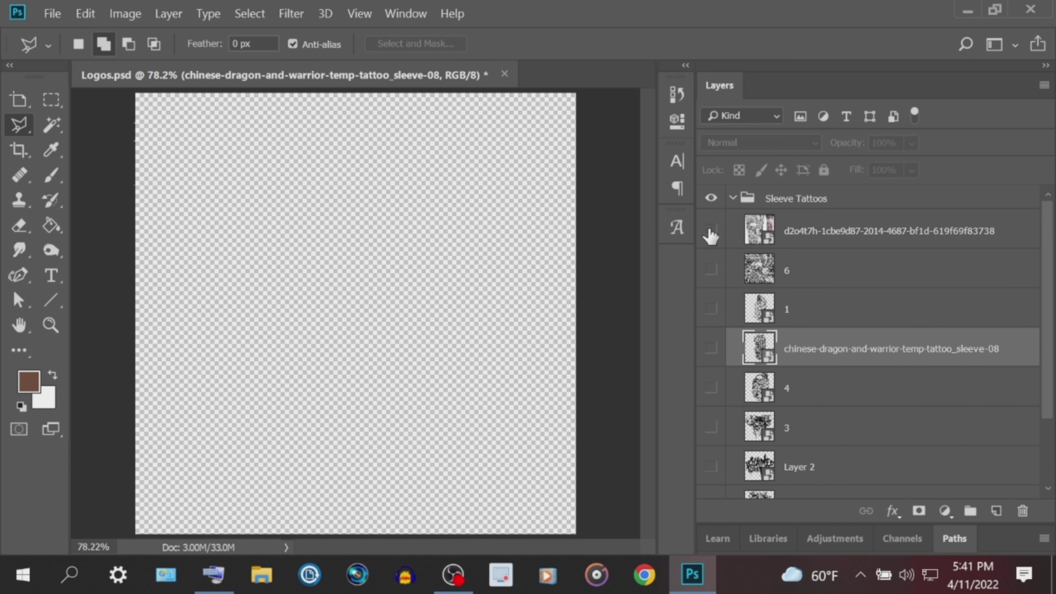
click(711, 230)
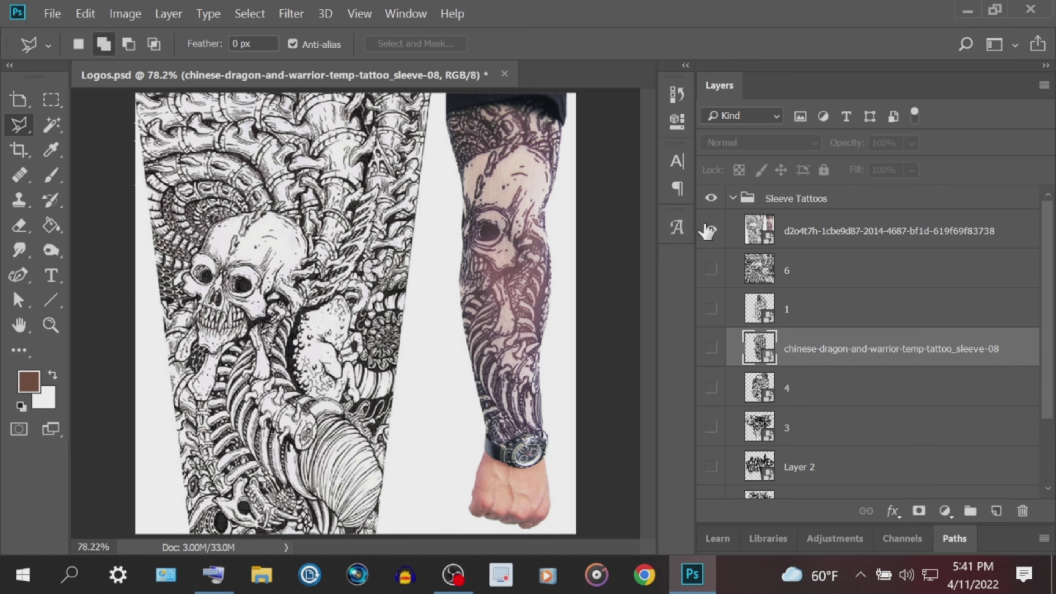
click(711, 229)
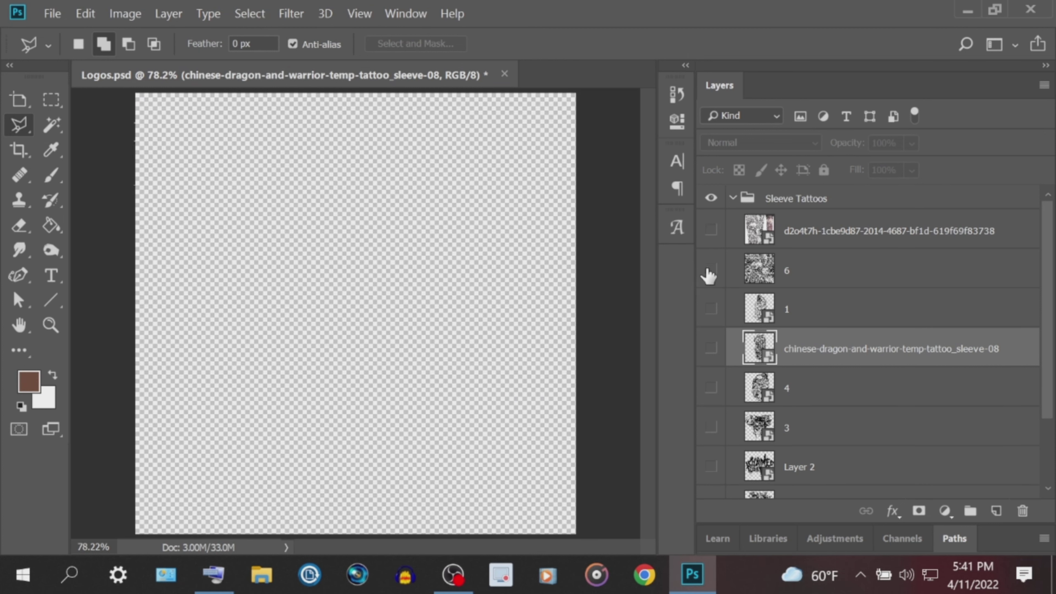
click(711, 270)
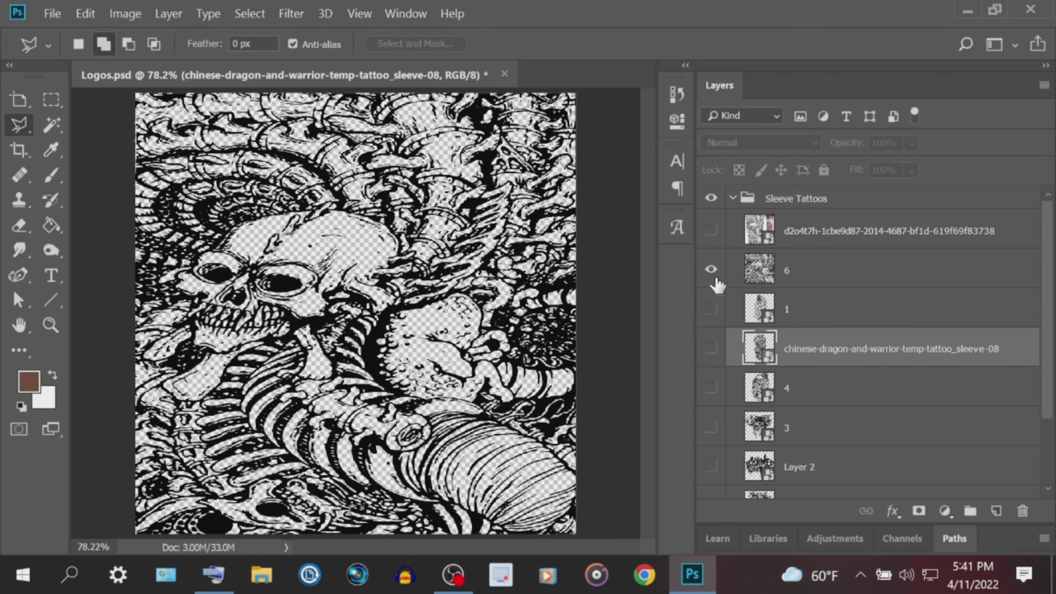
click(711, 270)
Step: Compare the chinese-dragon-and-warrior layer with layer 1, leaving only the dragon artwork shown
click(711, 348)
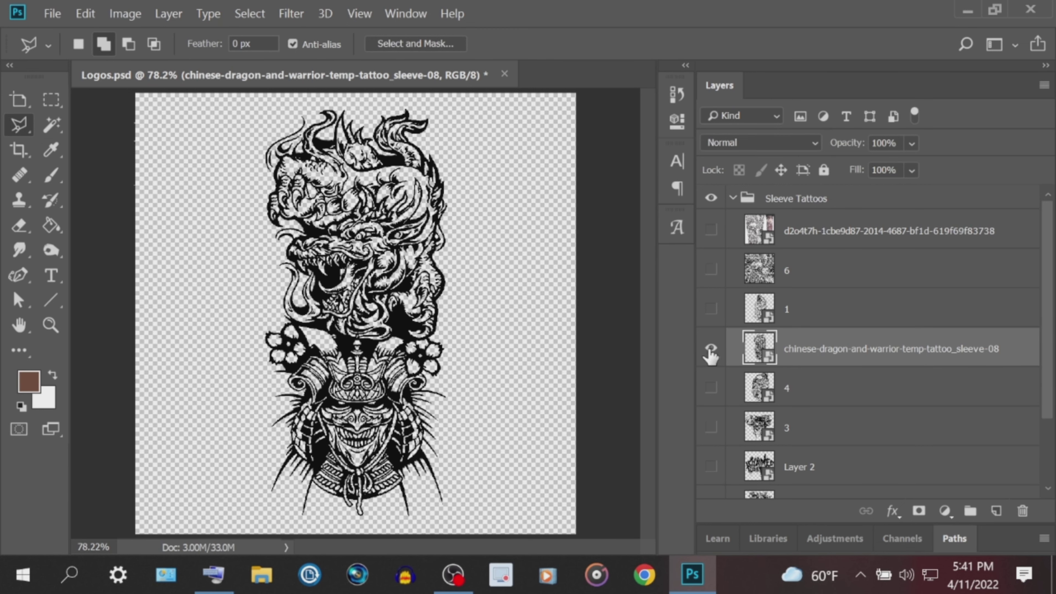
click(711, 349)
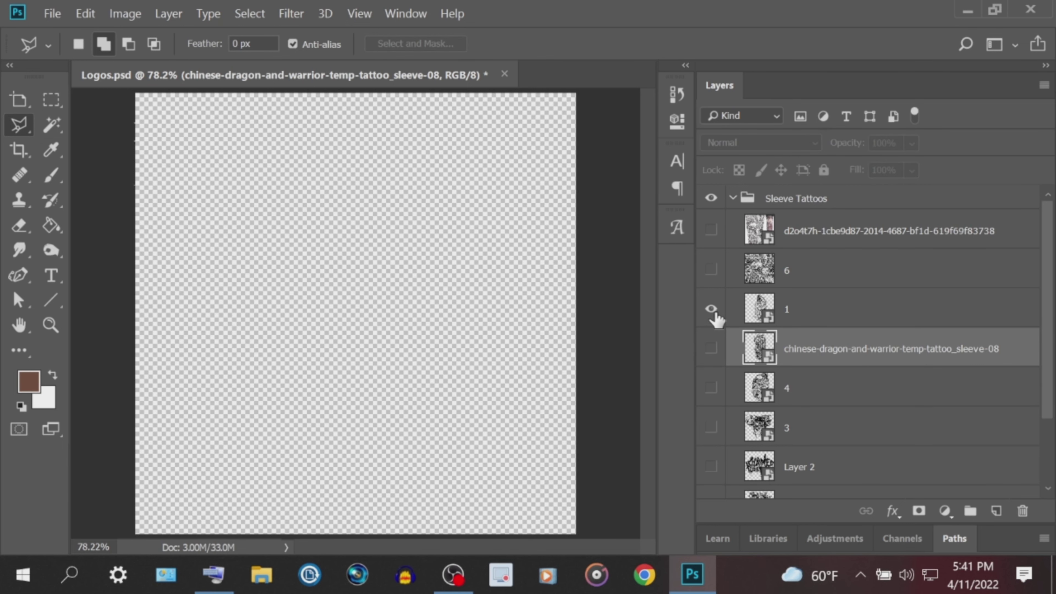
click(712, 310)
click(712, 311)
click(711, 349)
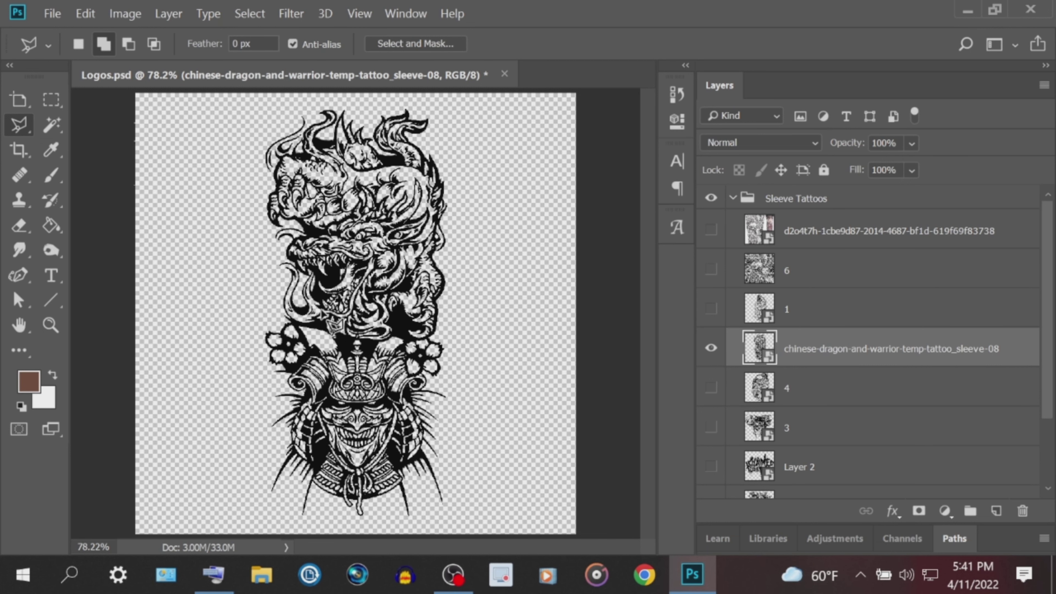
Step: Free Transform the chinese-dragon smart object, stretching it horizontally past both sides of the canvas
right_click(320, 317)
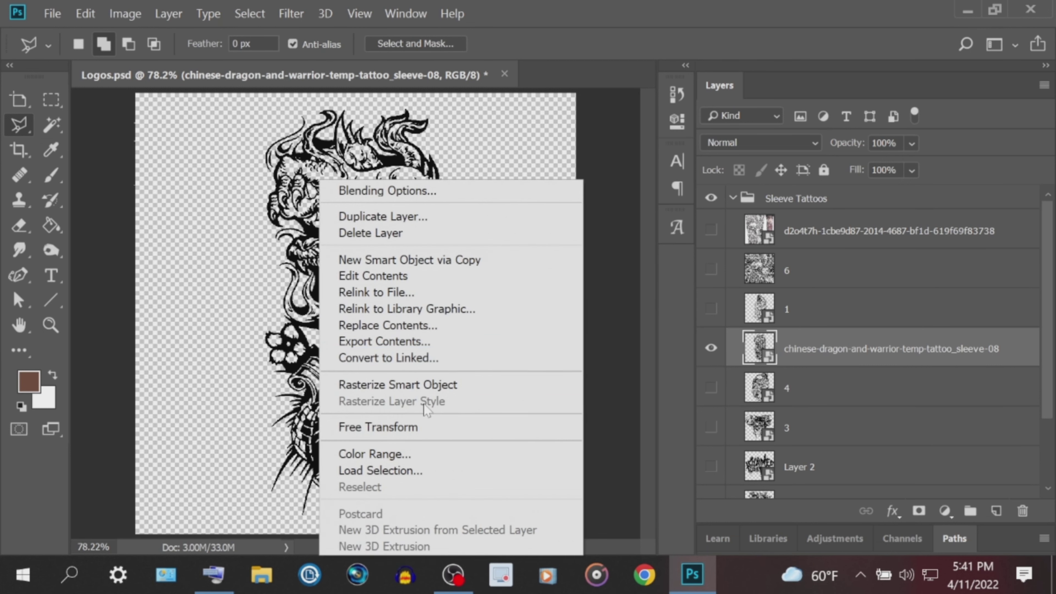
click(427, 431)
drag(447, 312, 602, 307)
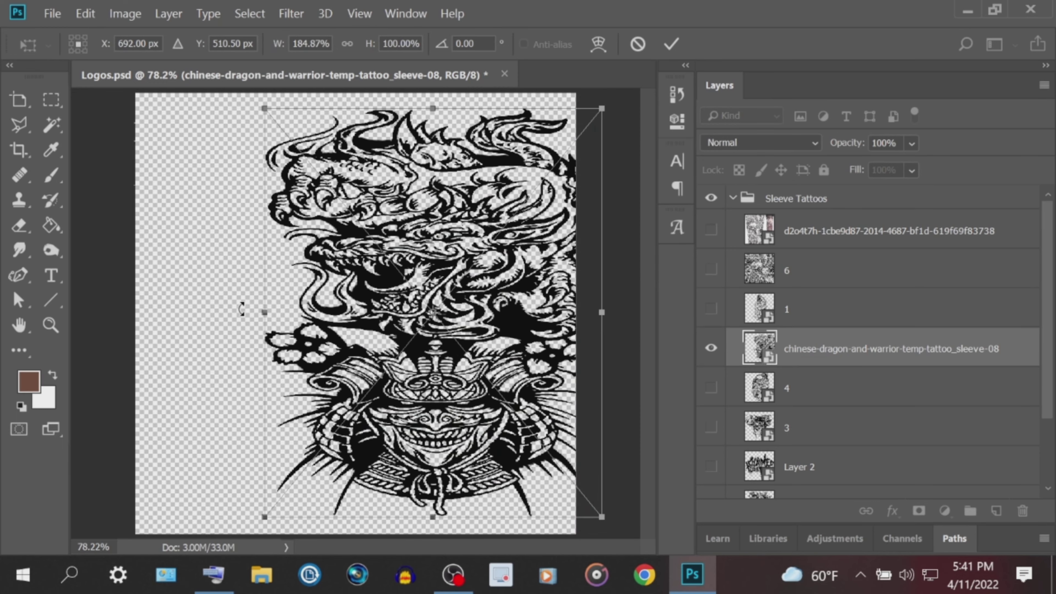
drag(262, 311, 99, 312)
click(671, 43)
key(l)
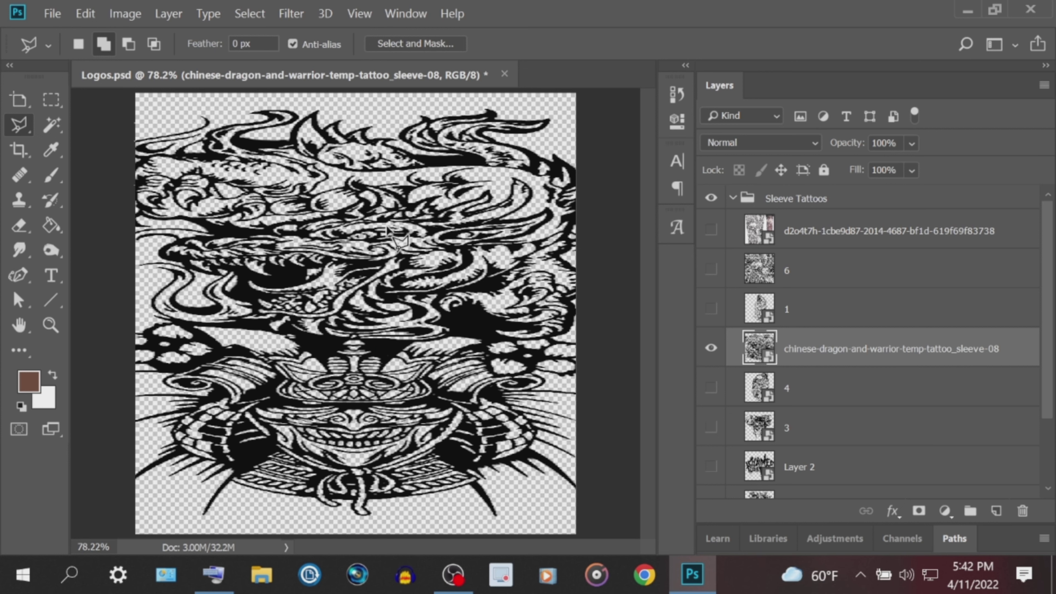
Step: Undo the dragon layer's transform and the layer deletion by returning the history to Convert to Smart Object (Save)
click(681, 103)
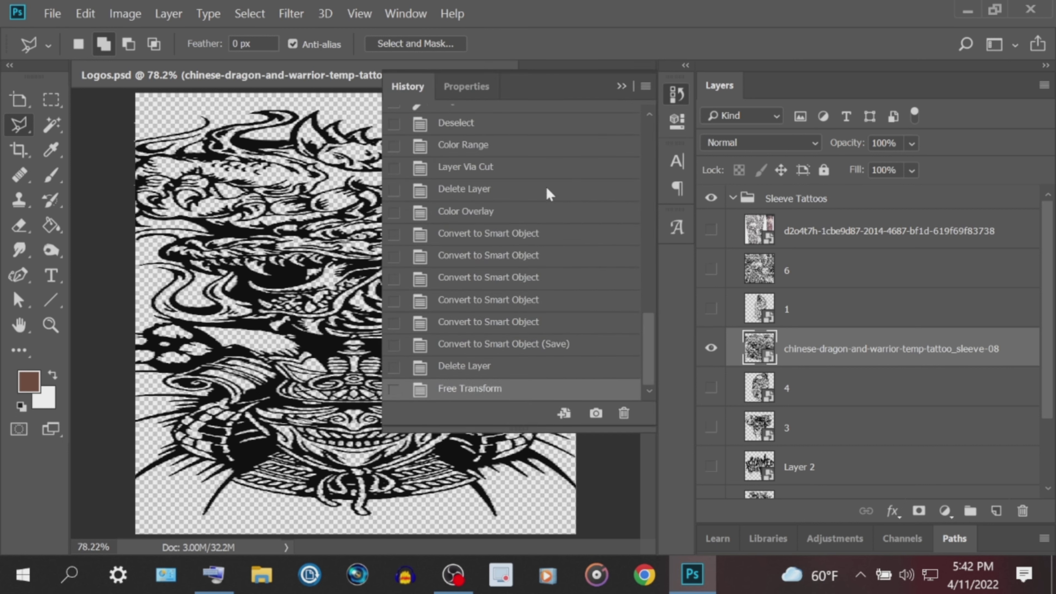
click(537, 350)
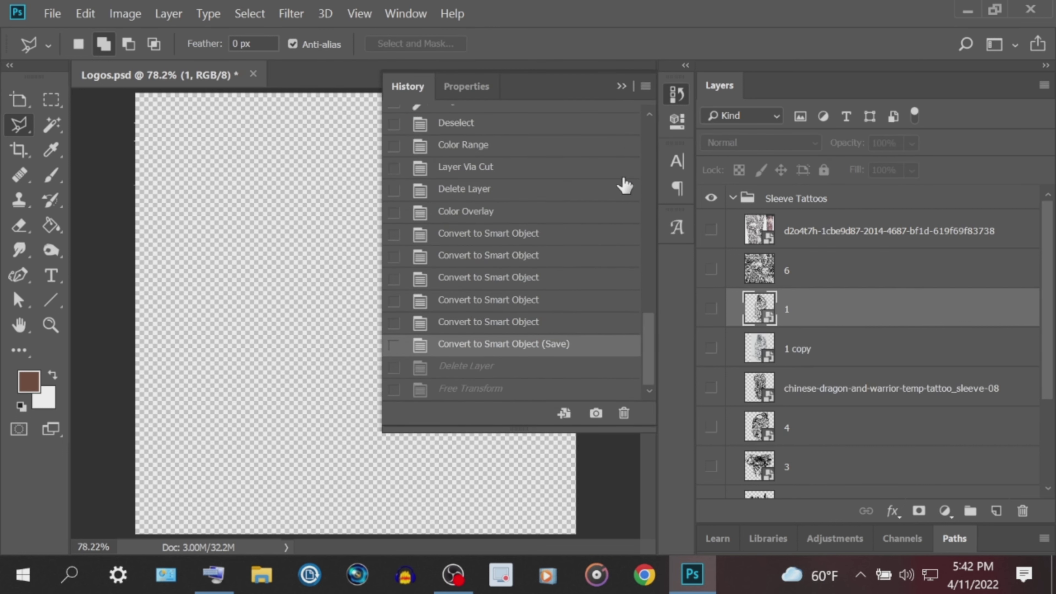
click(622, 86)
Step: Preview layer 1 and its copy one after the other, and delete the 1 copy layer from the Sleeve Tattoos group
click(711, 308)
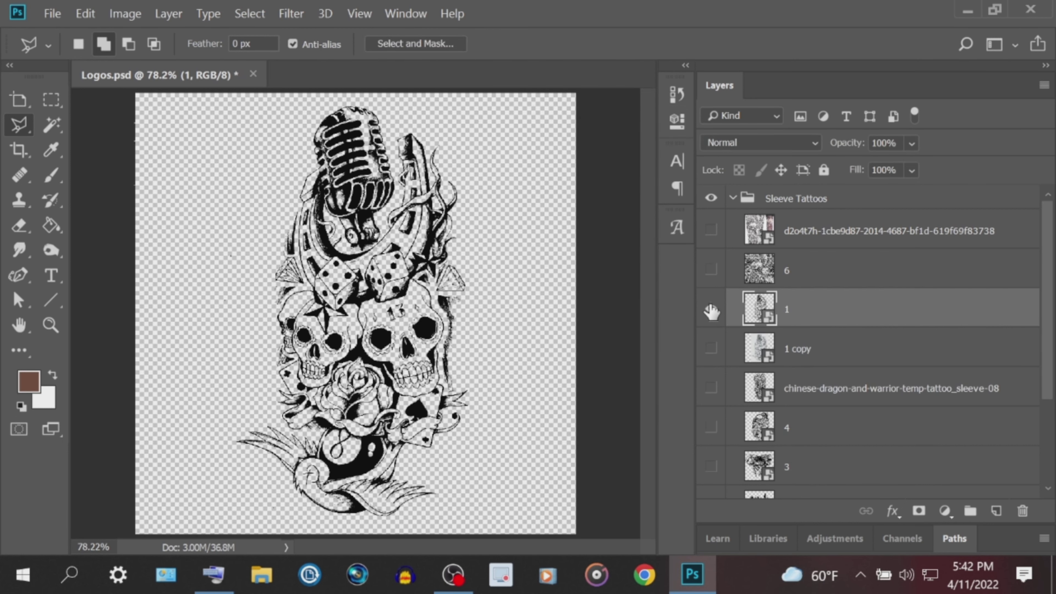
click(711, 310)
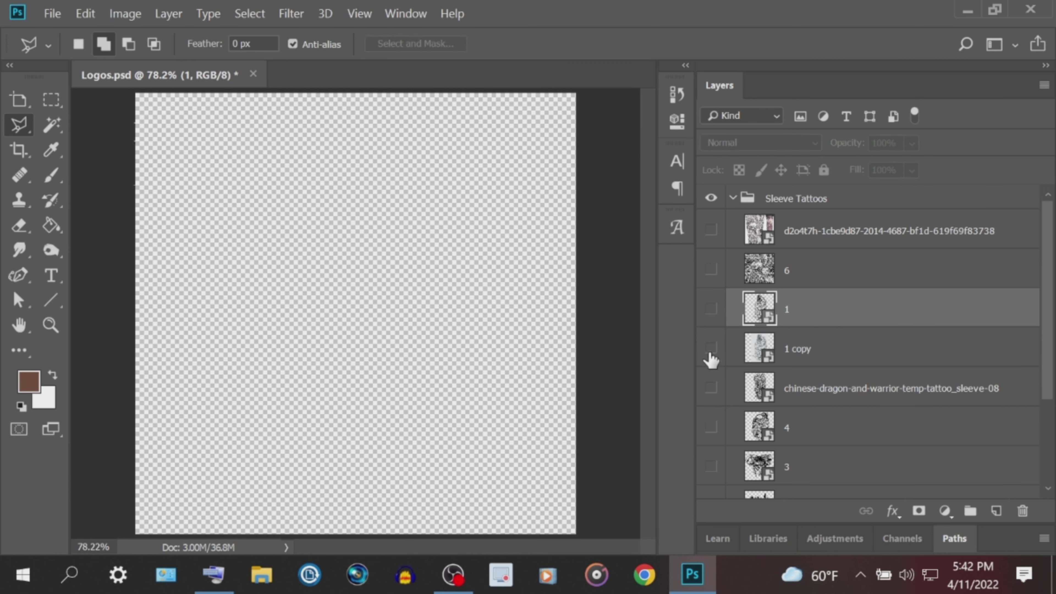
click(711, 352)
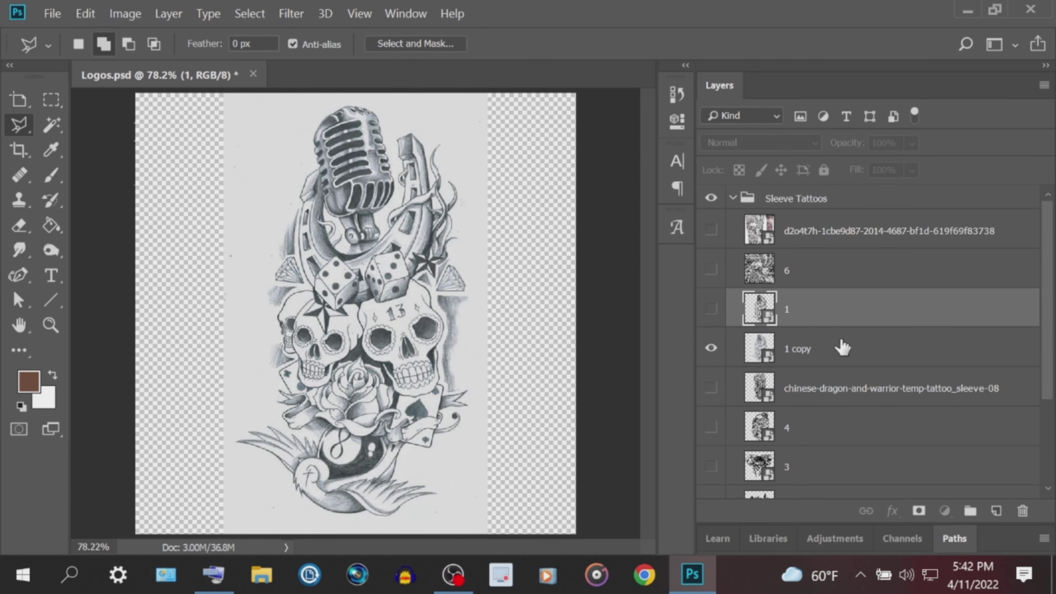
click(840, 349)
click(1023, 511)
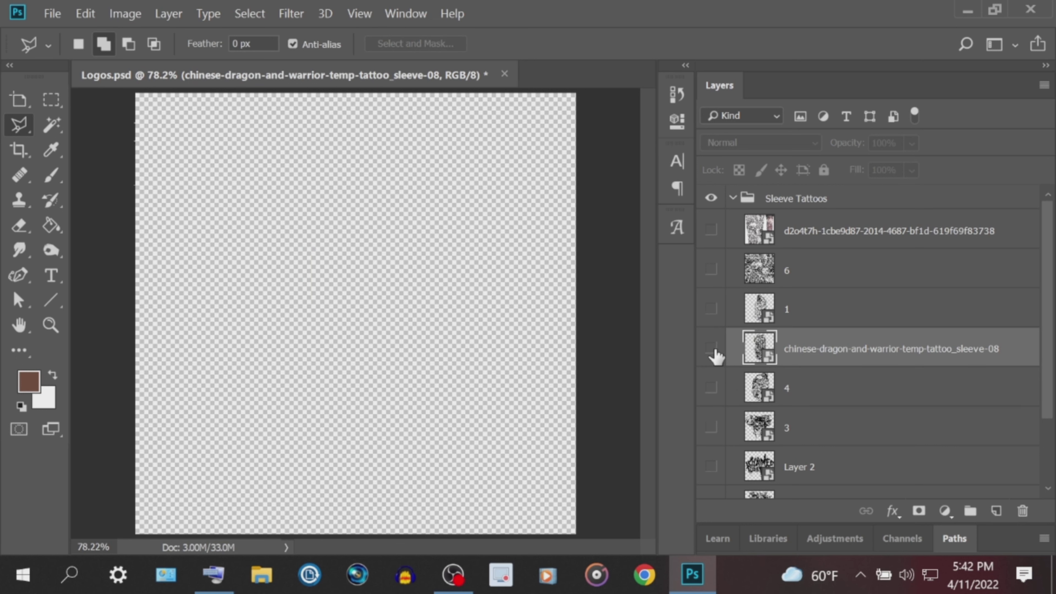
Step: Expand the Templates group and show the black 1 layer
scroll(715, 356, down, 2)
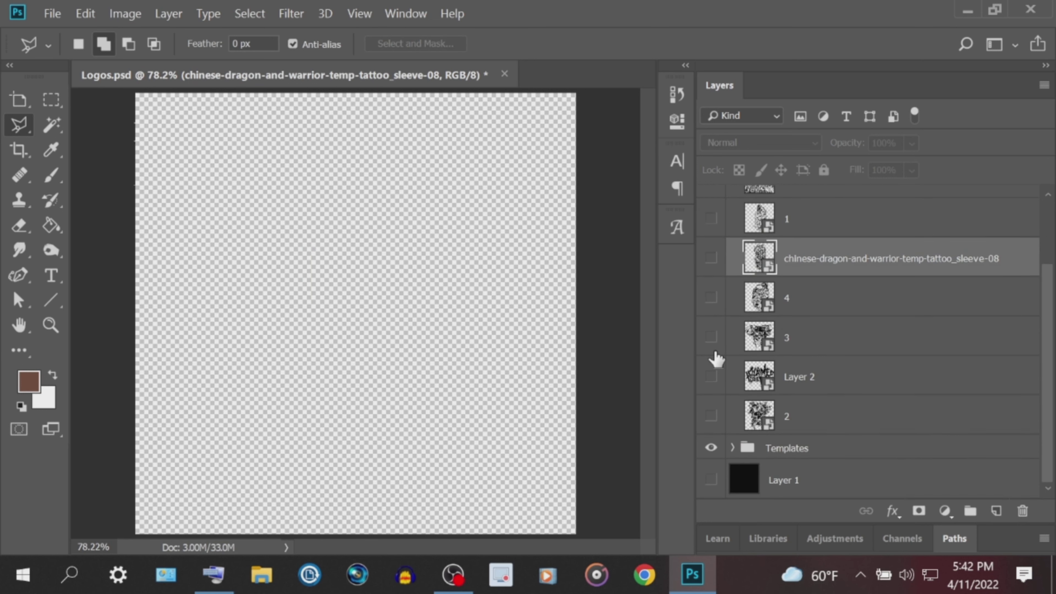
click(732, 446)
click(732, 448)
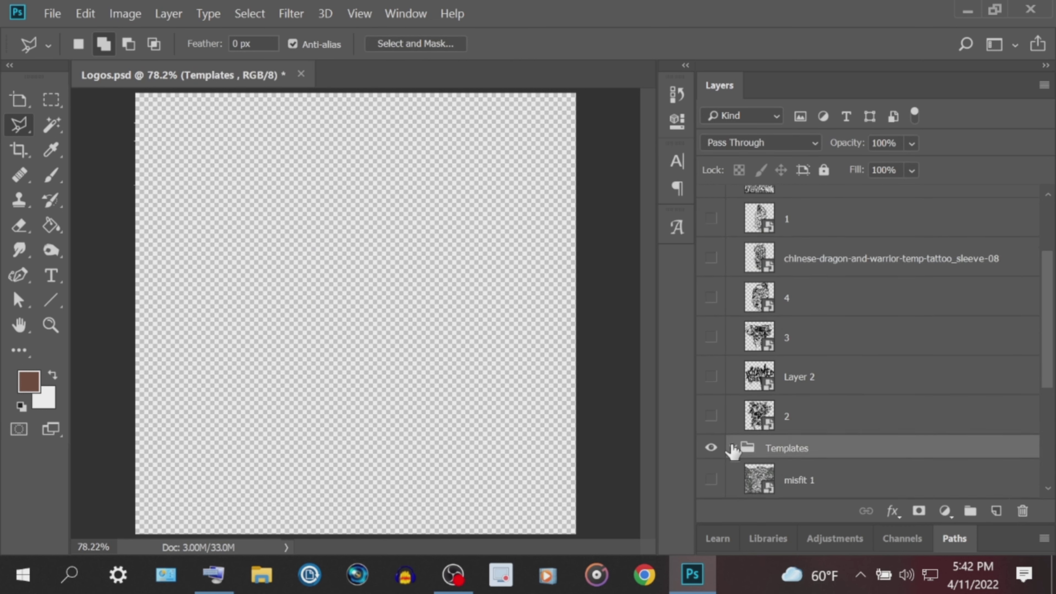
scroll(733, 448, down, 2)
click(711, 462)
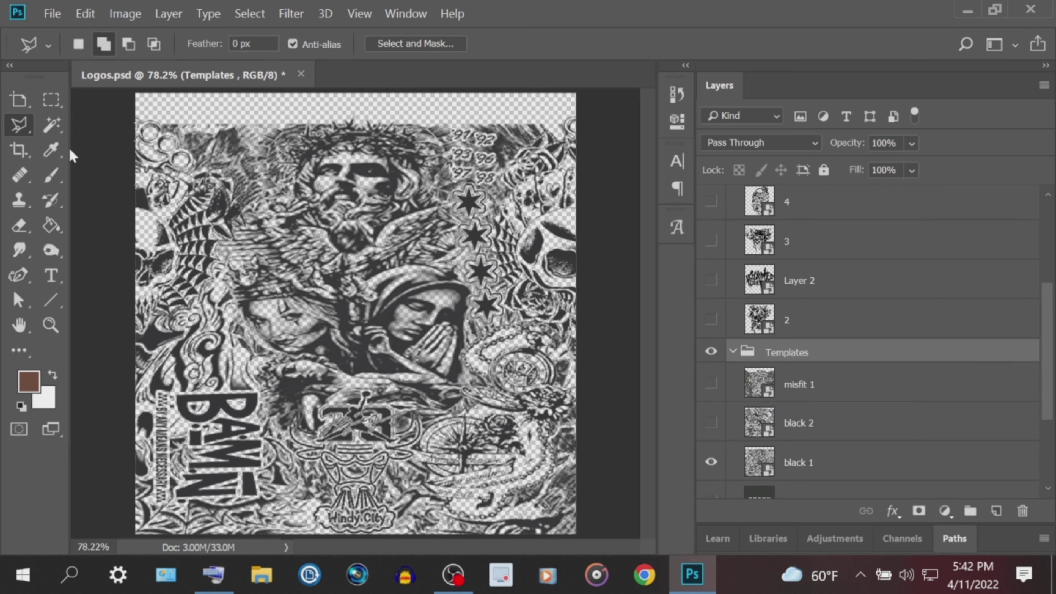
Step: Marquee-select the tall central area of the black 1 artwork and preview layer 4 over it, leaving layer 4 hidden
click(51, 99)
drag(245, 119, 478, 561)
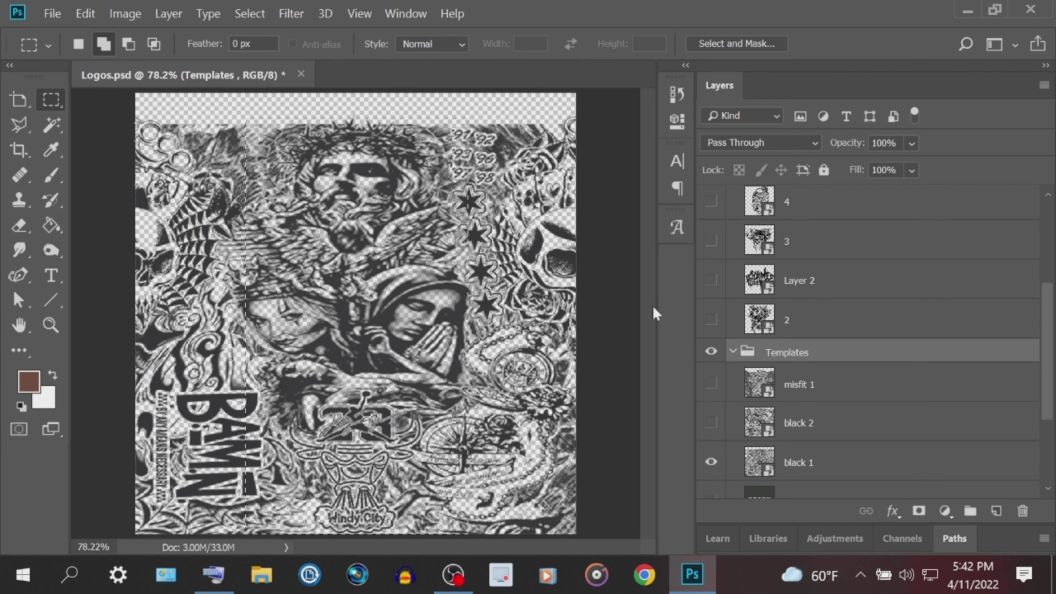
click(711, 250)
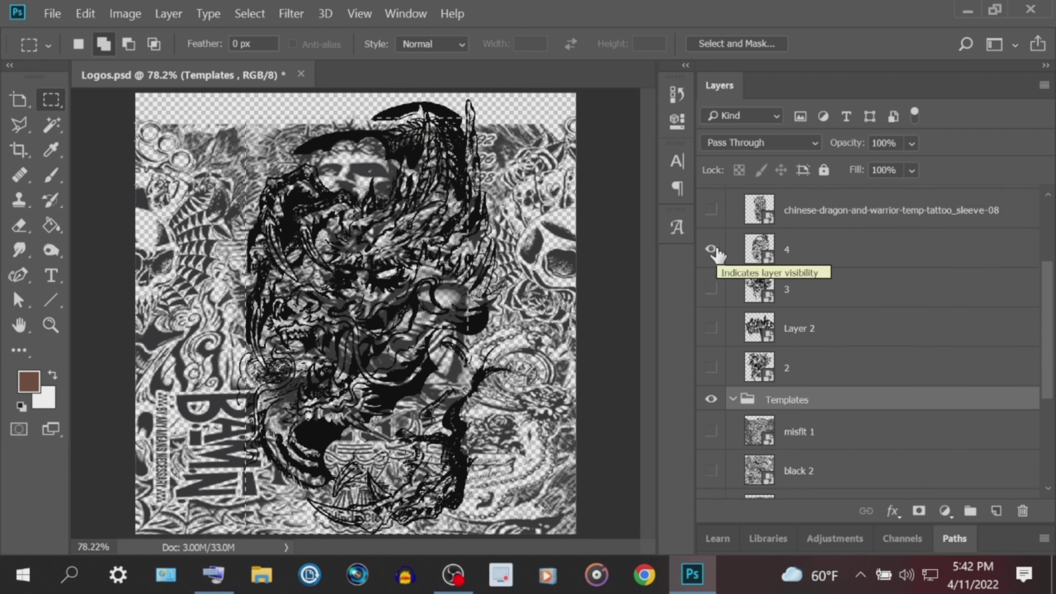
click(711, 250)
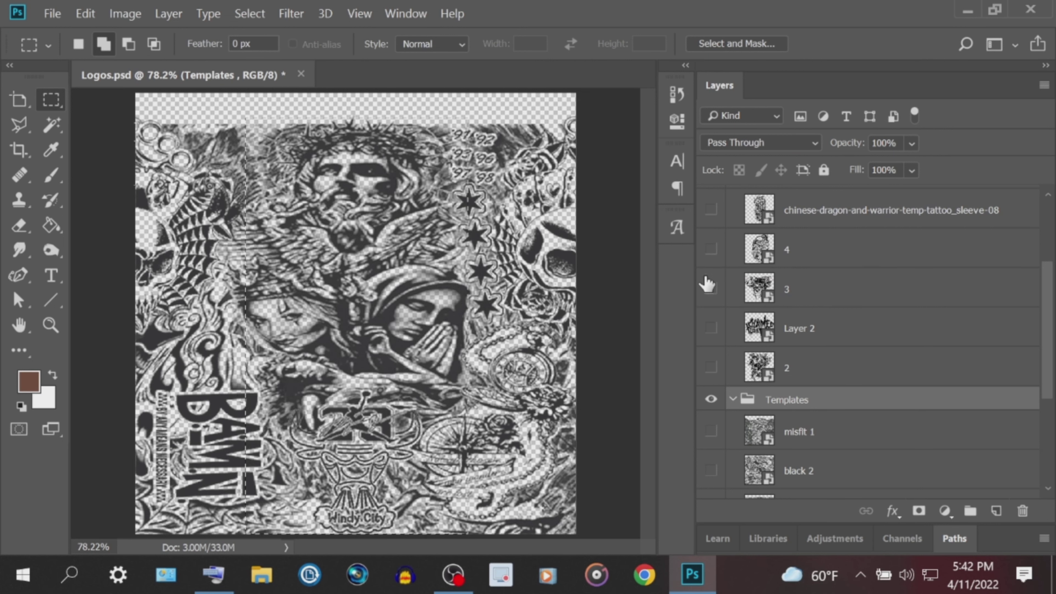
Step: Preview the chinese-dragon layer over the black 1 template, hide it again, and clear the marquee selection
scroll(712, 237, up, 1)
click(711, 235)
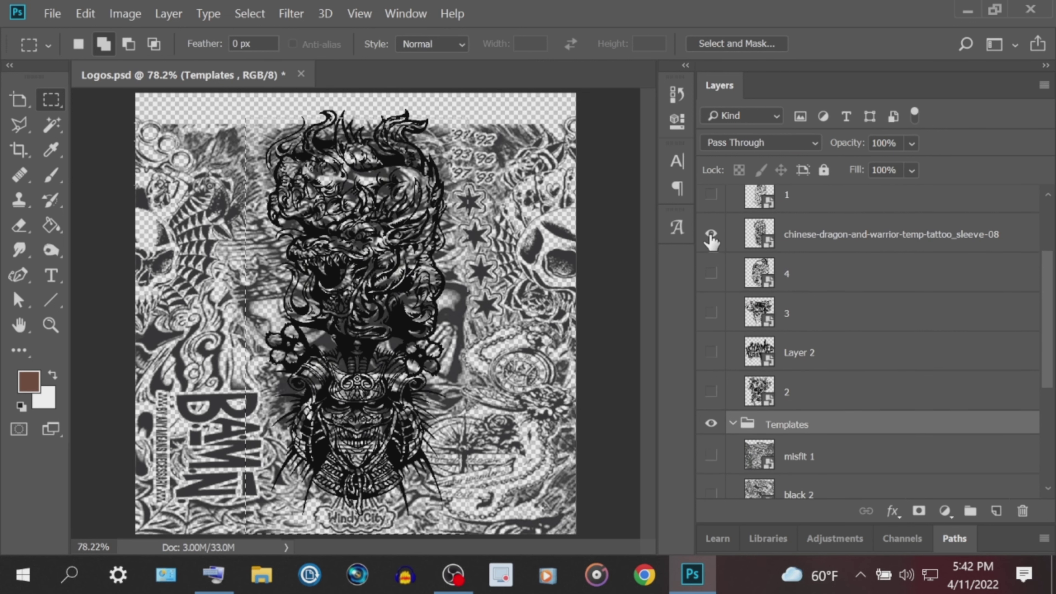
click(711, 234)
right_click(380, 208)
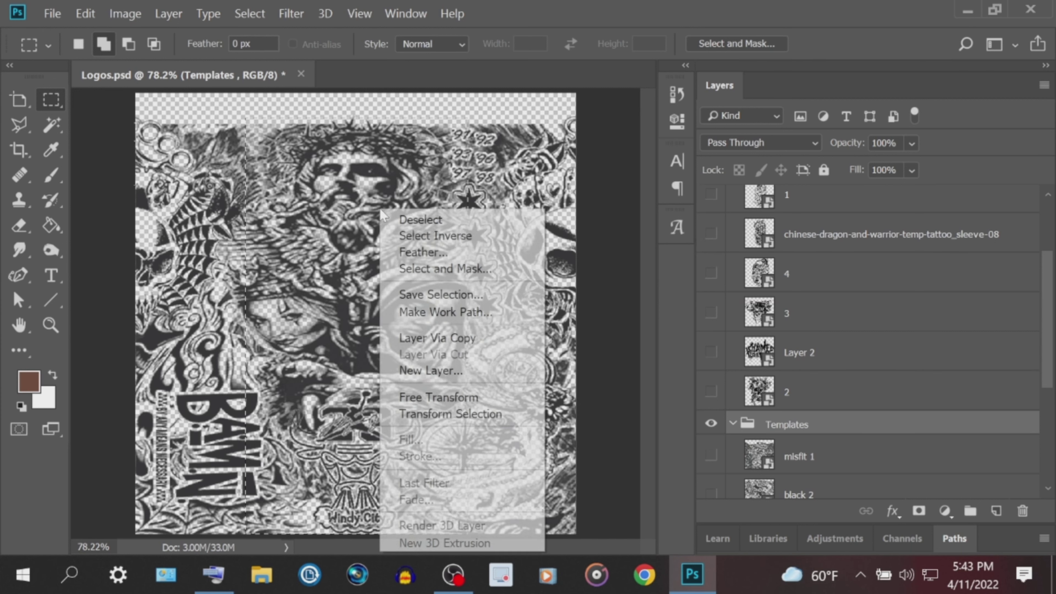
click(394, 220)
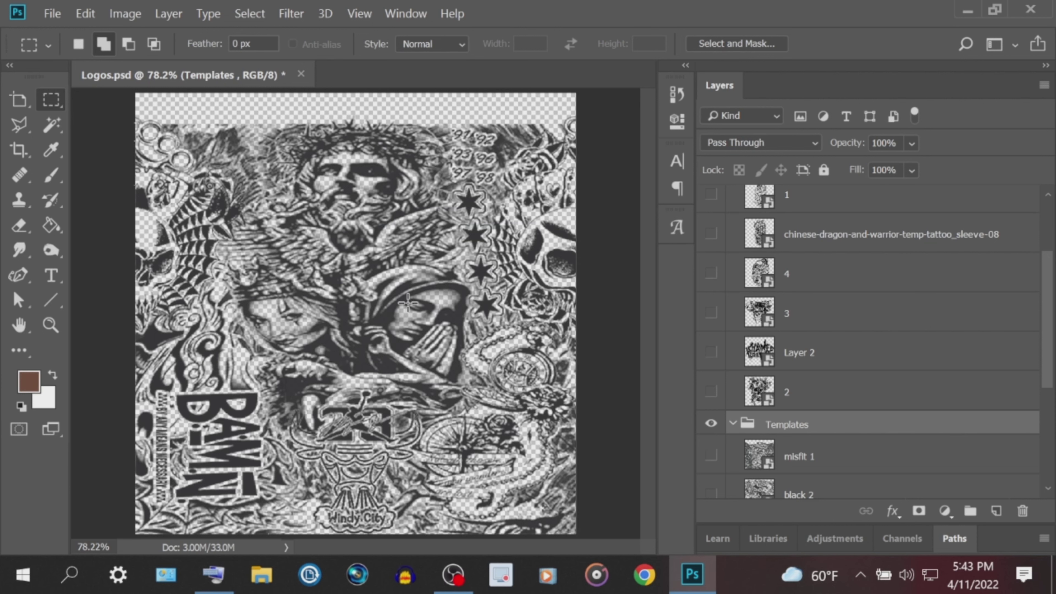
Step: Preview layer 4 over the black 1 template, hide it again, and hide the Templates group
click(713, 274)
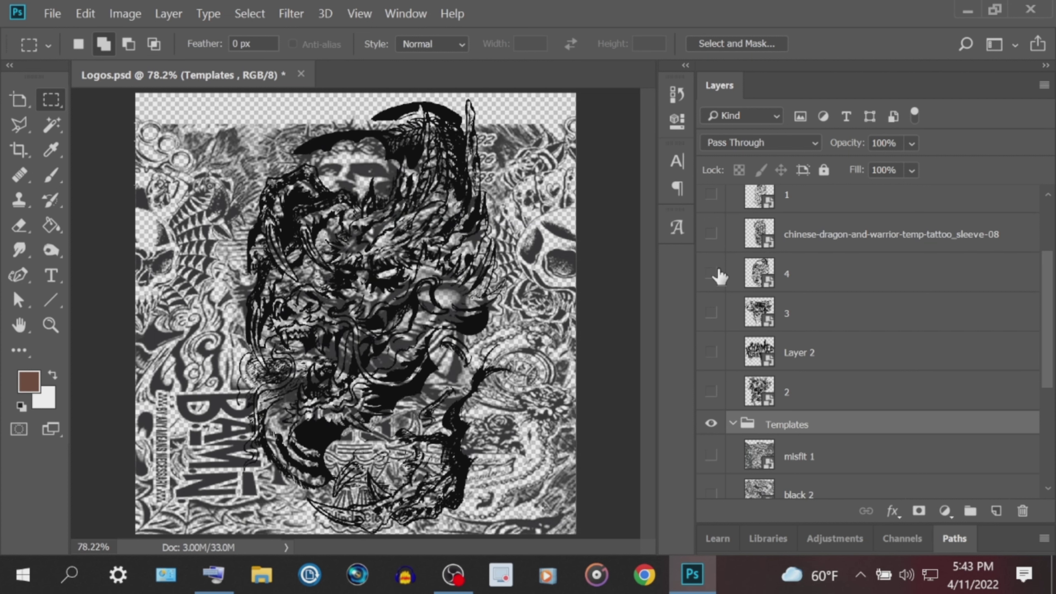
click(713, 274)
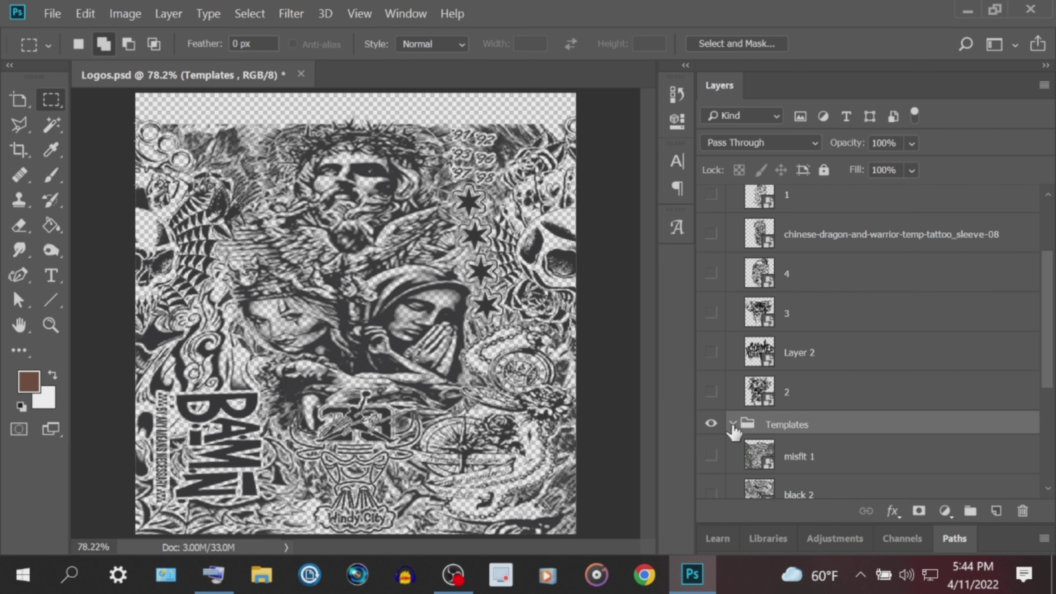
click(711, 424)
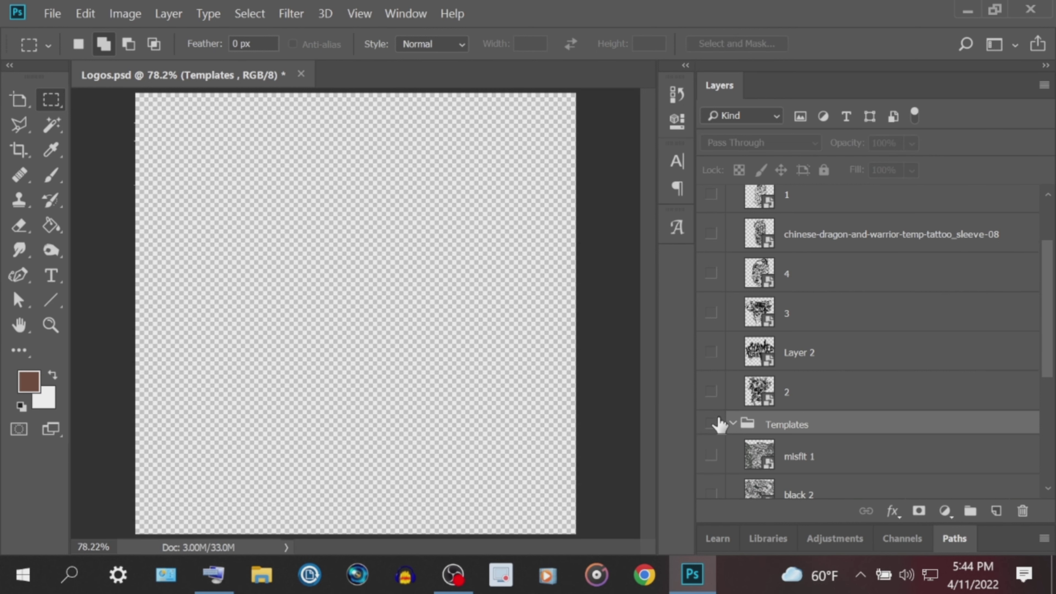
Step: Preview layer 4, the chinese-dragon layer and layer 6 one at a time without the template, leaving each hidden
scroll(717, 424, up, 2)
click(712, 346)
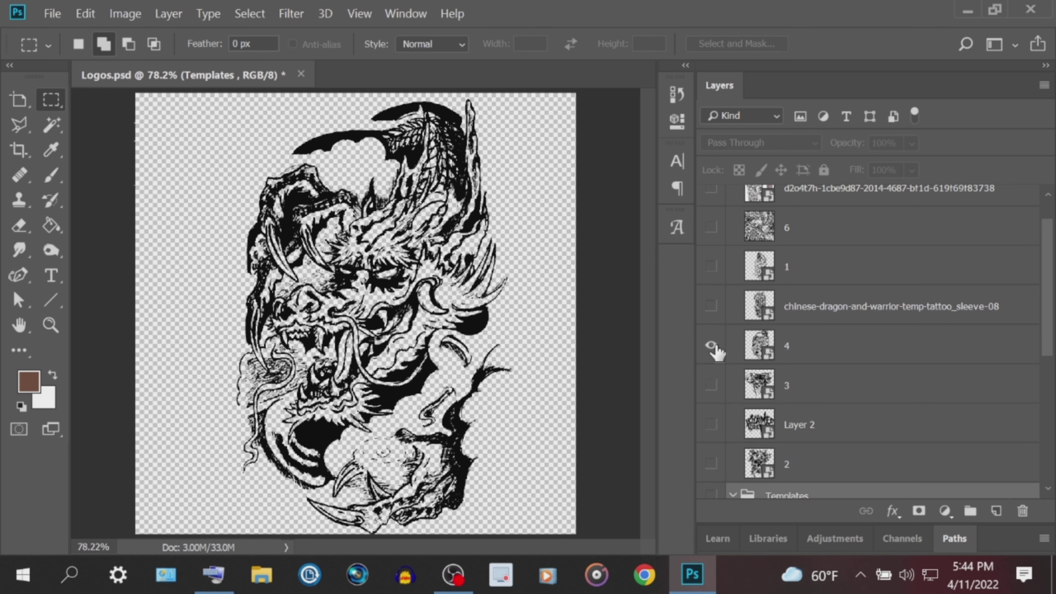
click(711, 345)
click(711, 306)
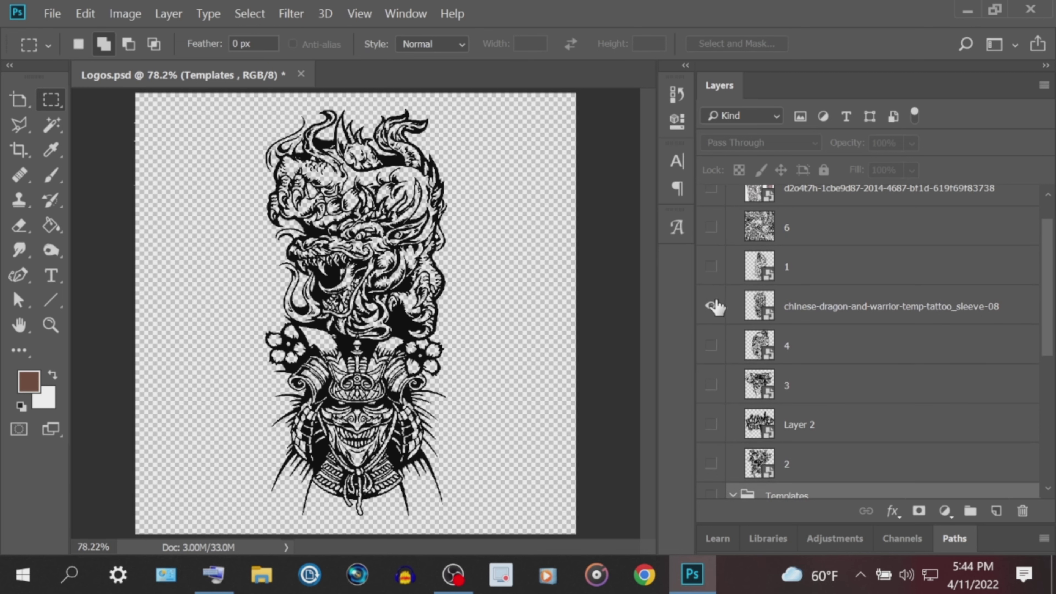
click(712, 306)
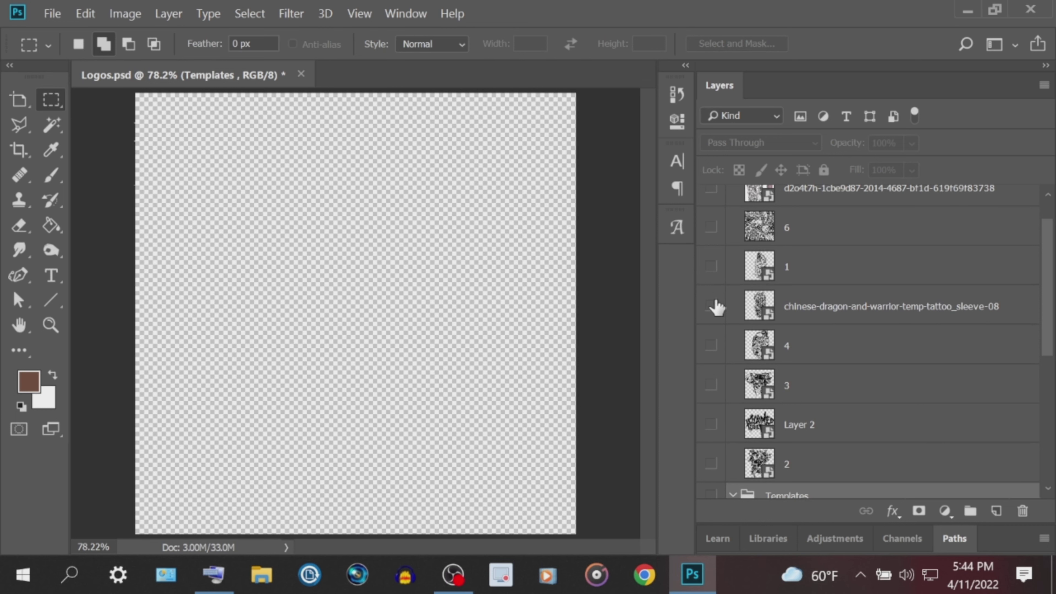
scroll(713, 332, up, 2)
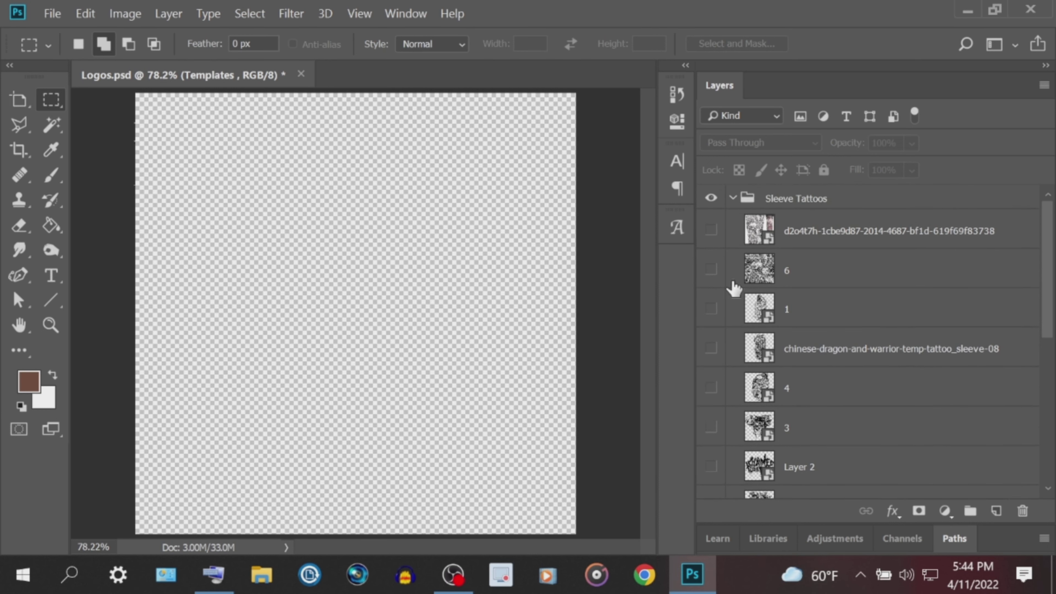
click(712, 269)
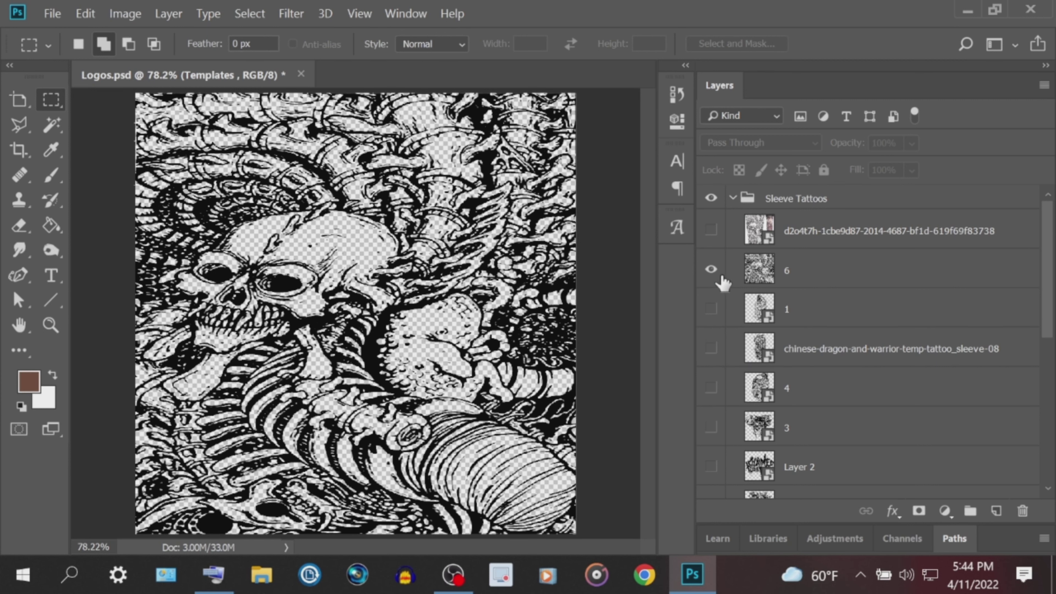
click(711, 269)
Step: Show layers 1 and 6 with the chinese-dragon layer hidden, and move layer 1 above layer 6 in the stack
click(711, 348)
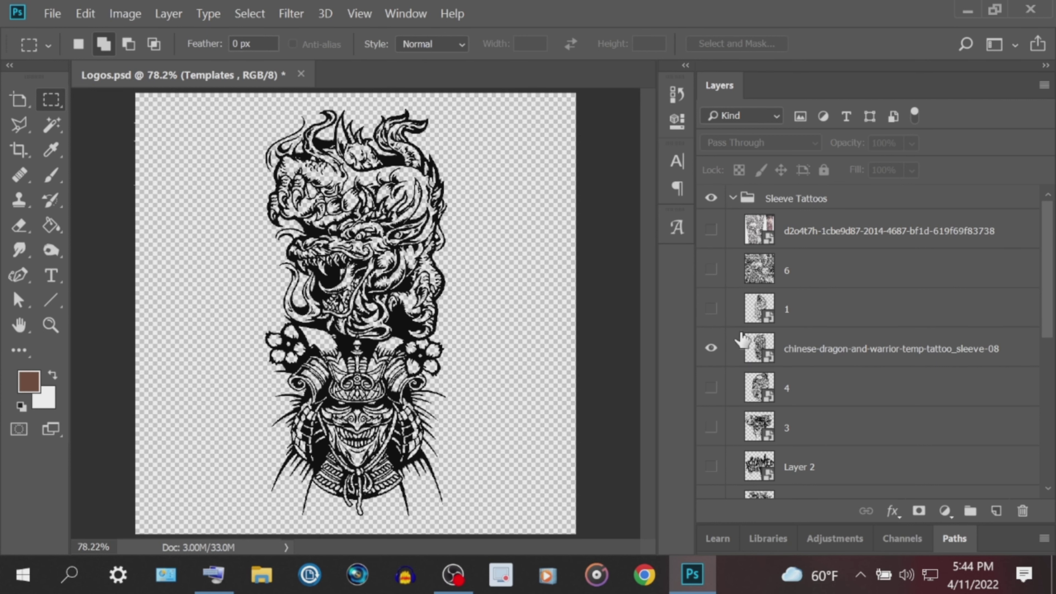
click(711, 310)
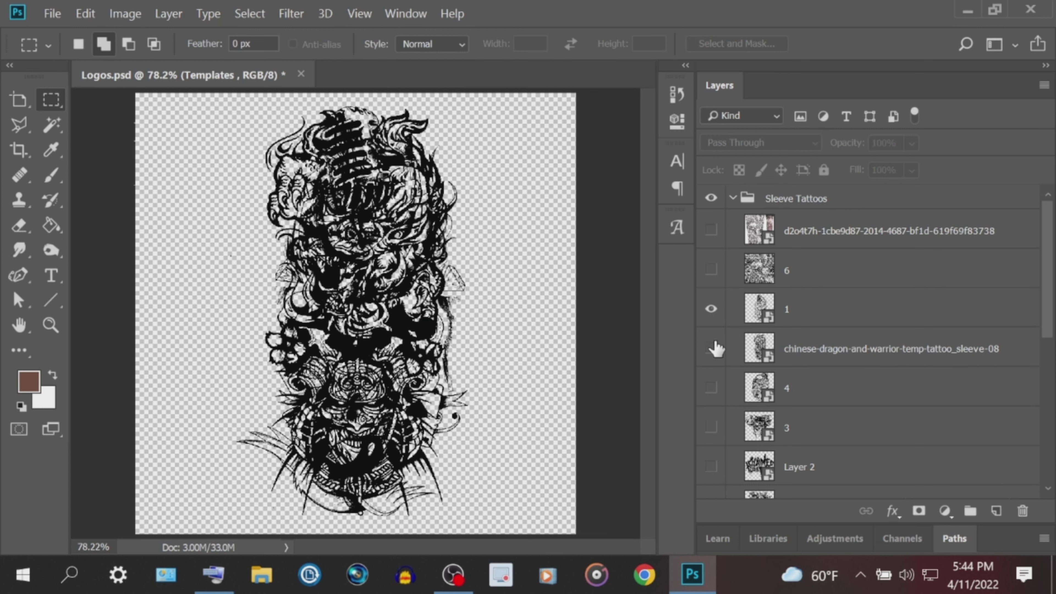
click(712, 348)
drag(820, 311, 842, 266)
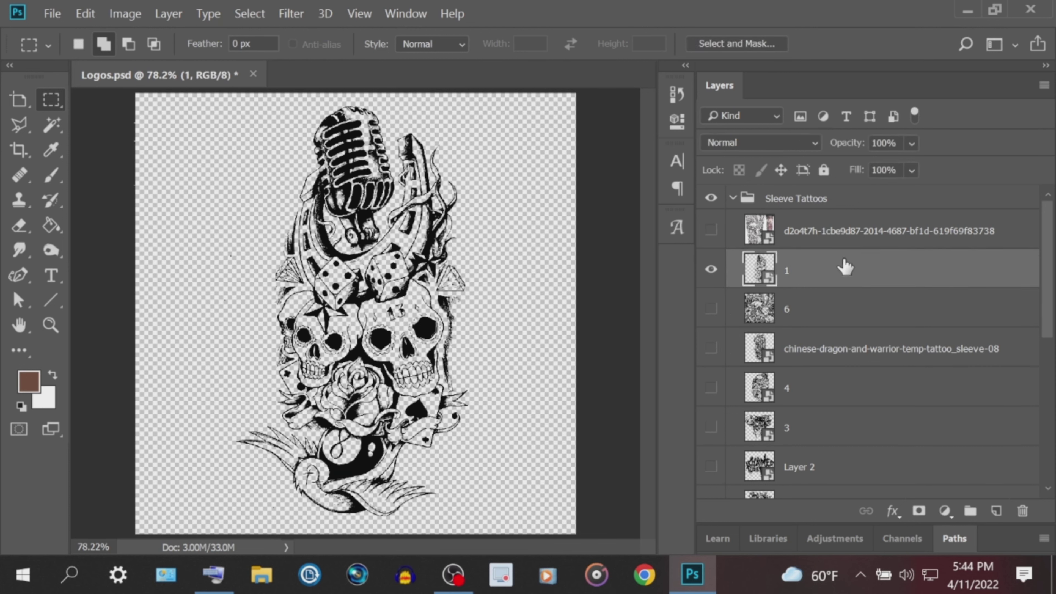
click(712, 310)
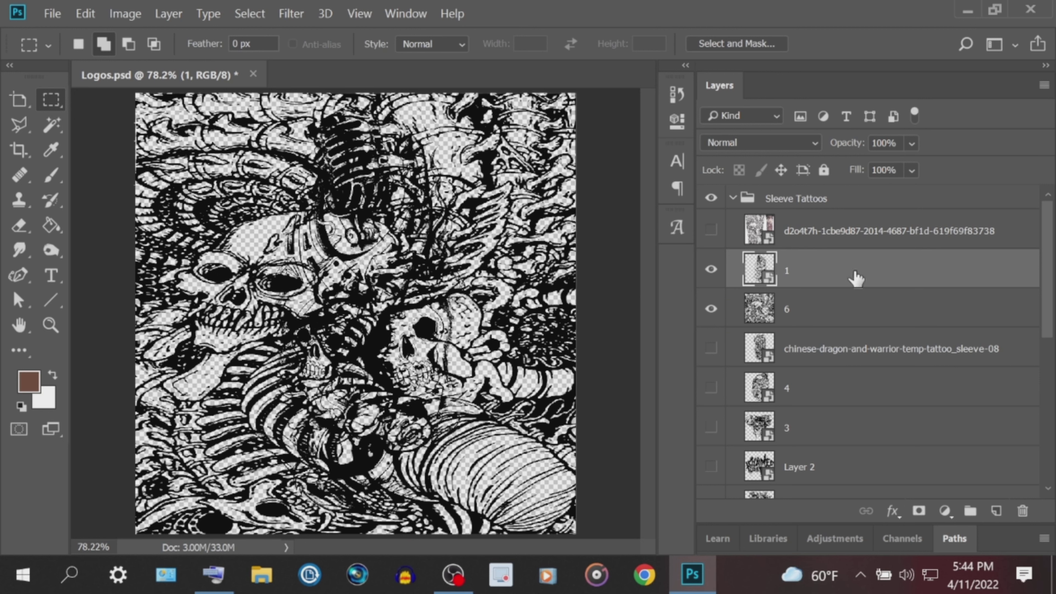
Step: Free-transform layer 1 and move the microphone artwork to the canvas's right half, centred at about X 778.5 px, Y 476 px
click(19, 125)
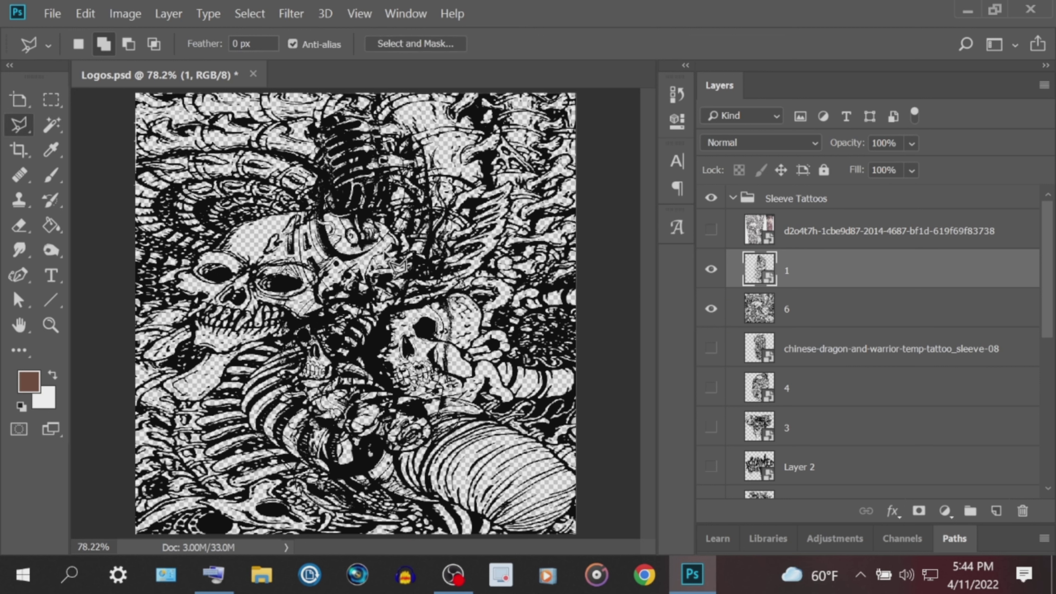
right_click(386, 270)
click(466, 428)
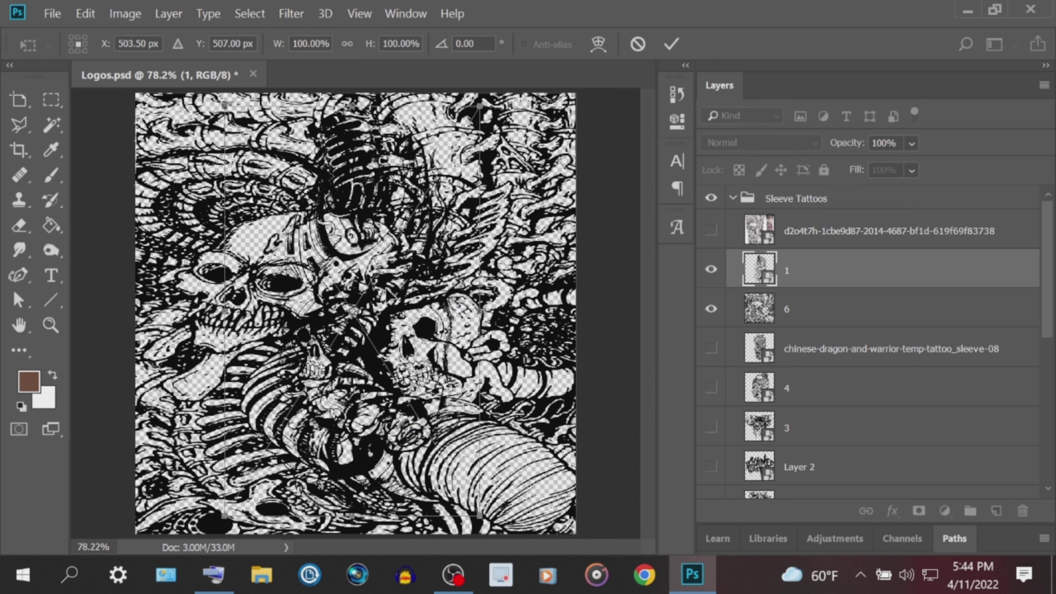
drag(356, 272, 375, 232)
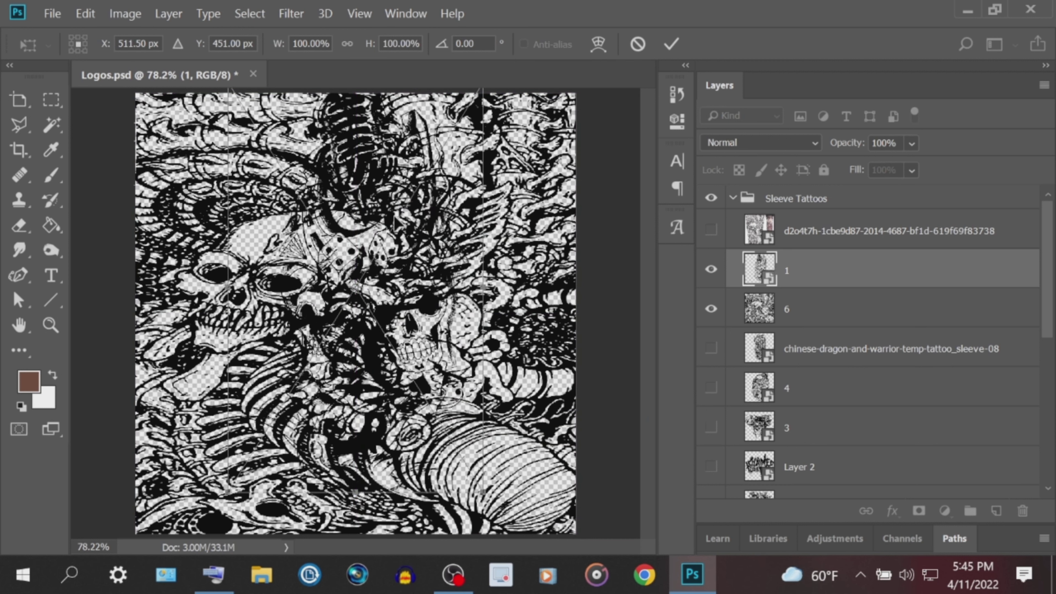
drag(387, 237, 373, 250)
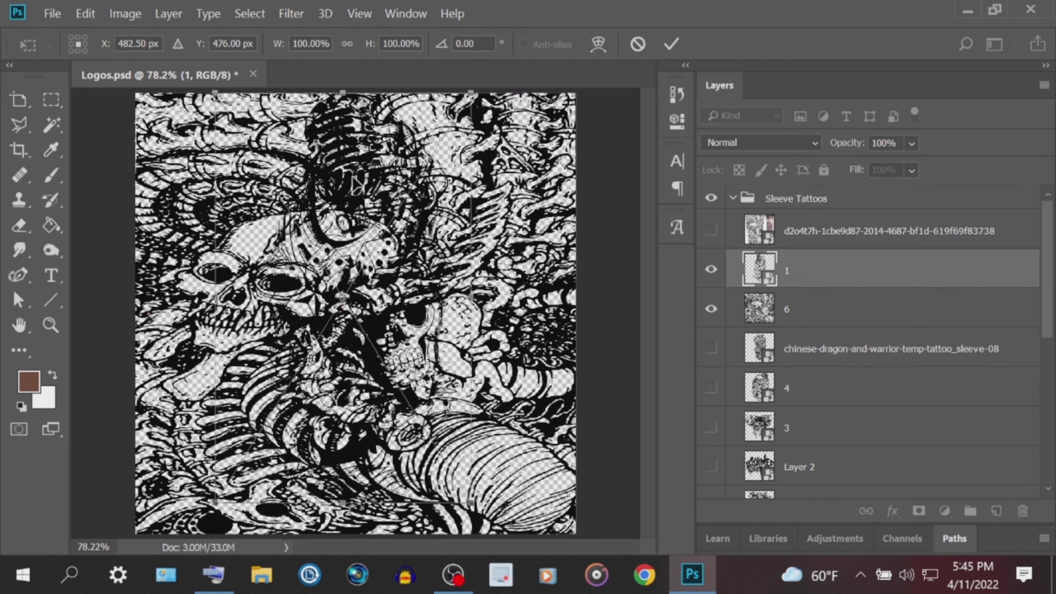
drag(354, 185, 484, 176)
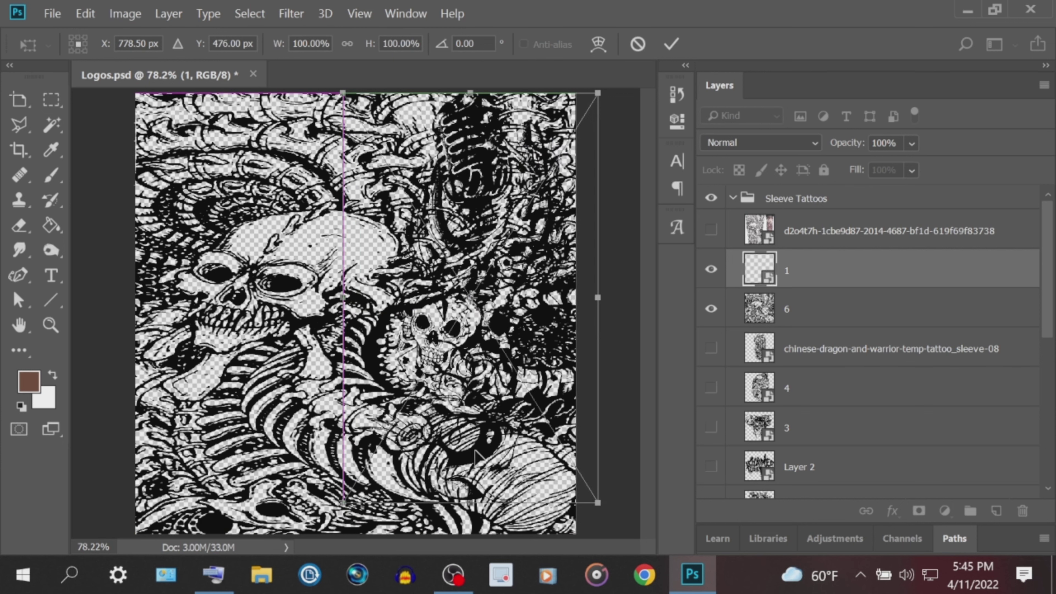
Step: Scale layer 1 to about 102% width and 82% height, shift it right to about X 904 px, and apply the transform
drag(461, 504, 504, 423)
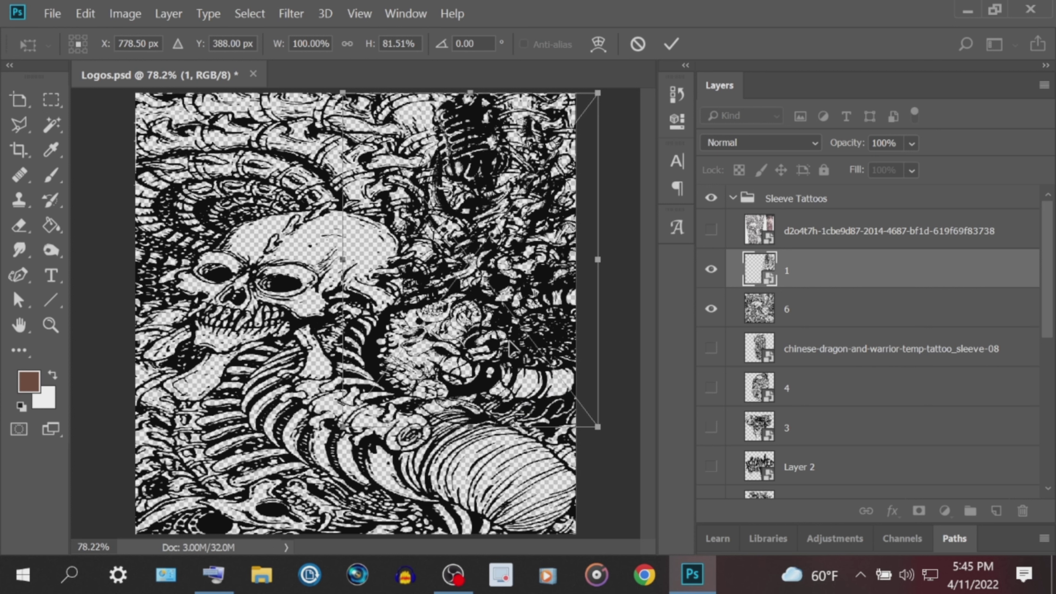
drag(597, 259, 605, 260)
drag(508, 275, 541, 270)
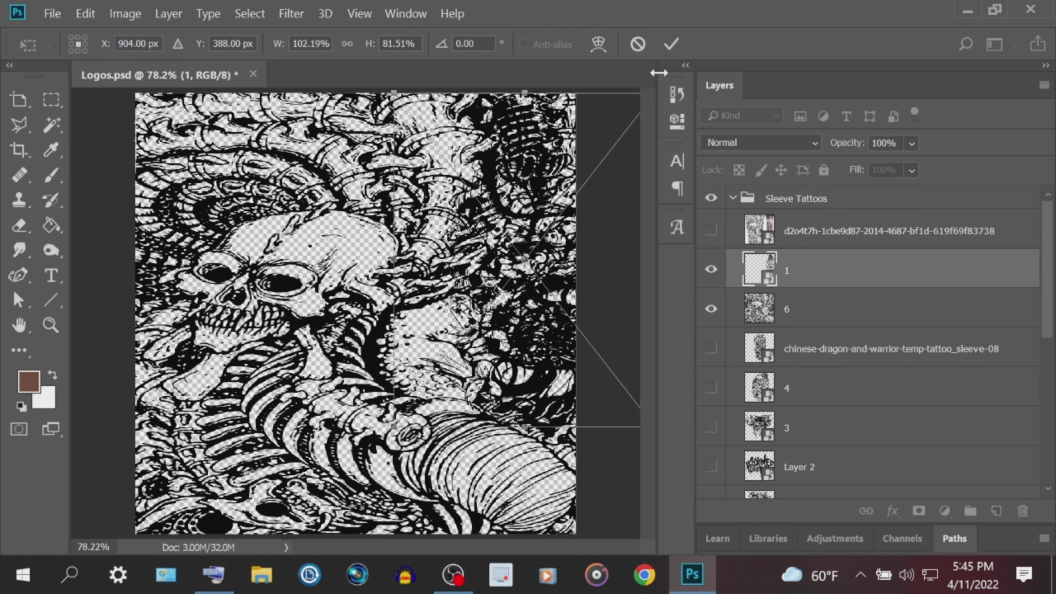
click(672, 44)
Step: Load the opaque pixels of layer 1 as a selection, using the On-Screen Keyboard for the modifier
key(l)
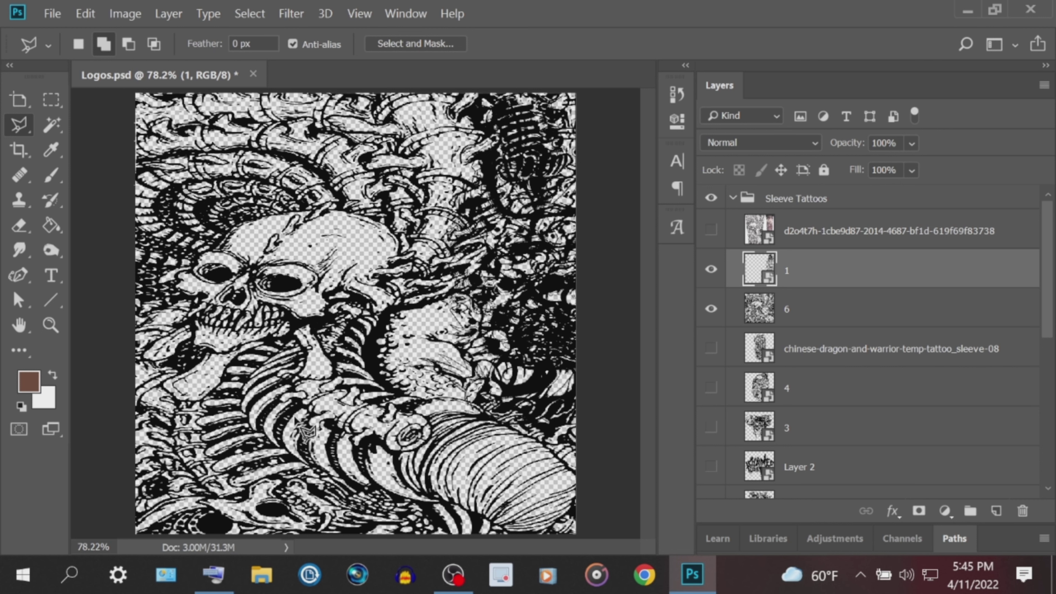
click(216, 577)
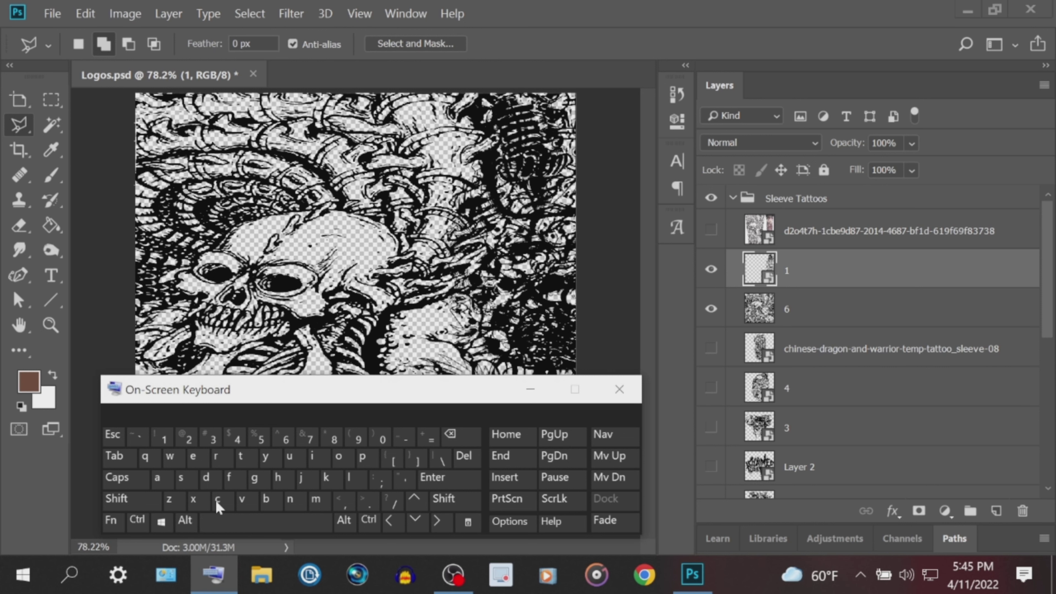
click(531, 390)
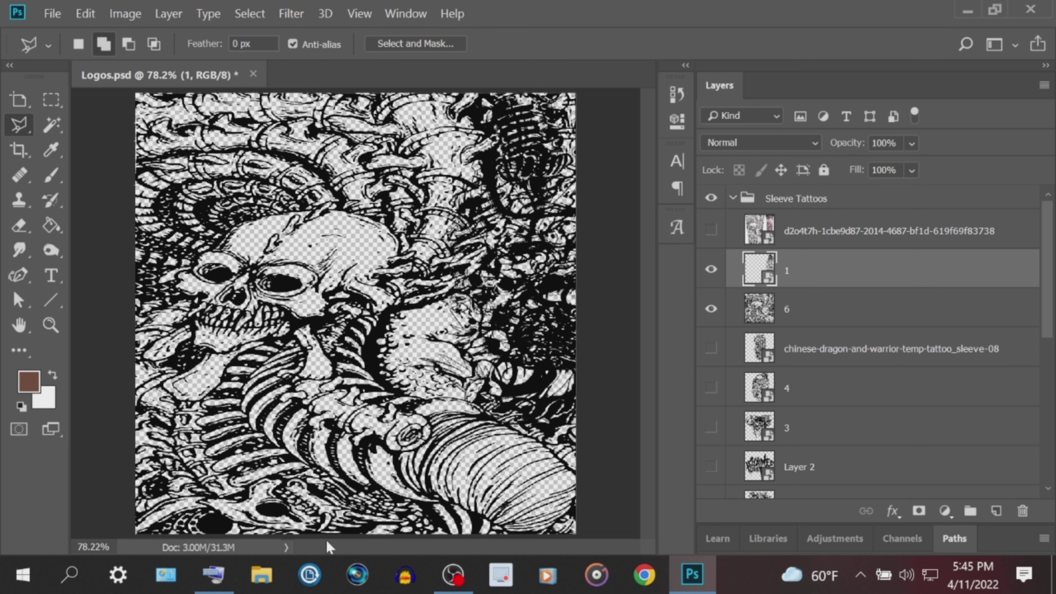
click(207, 587)
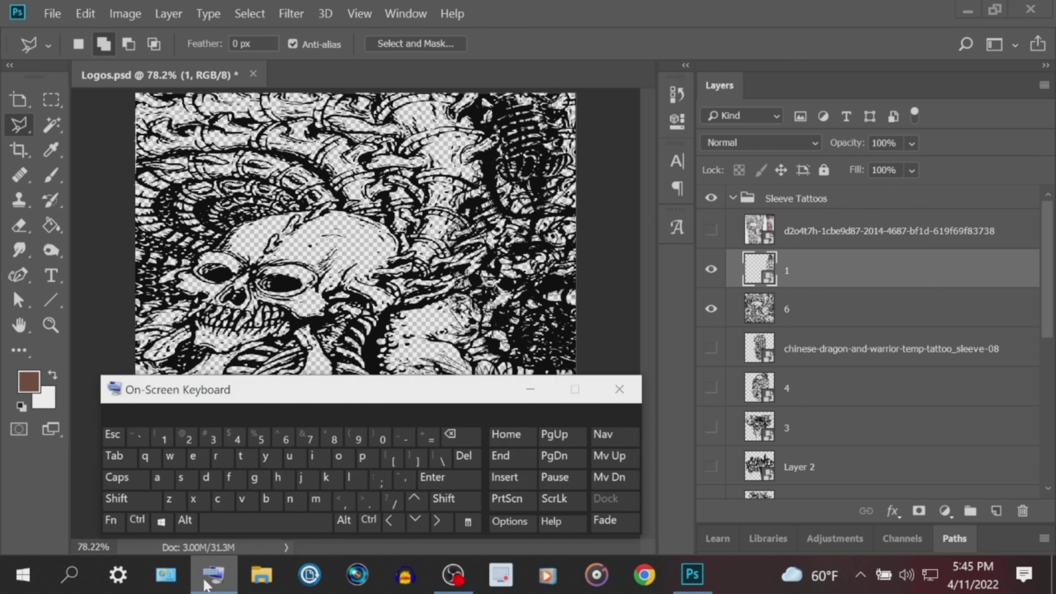
click(142, 527)
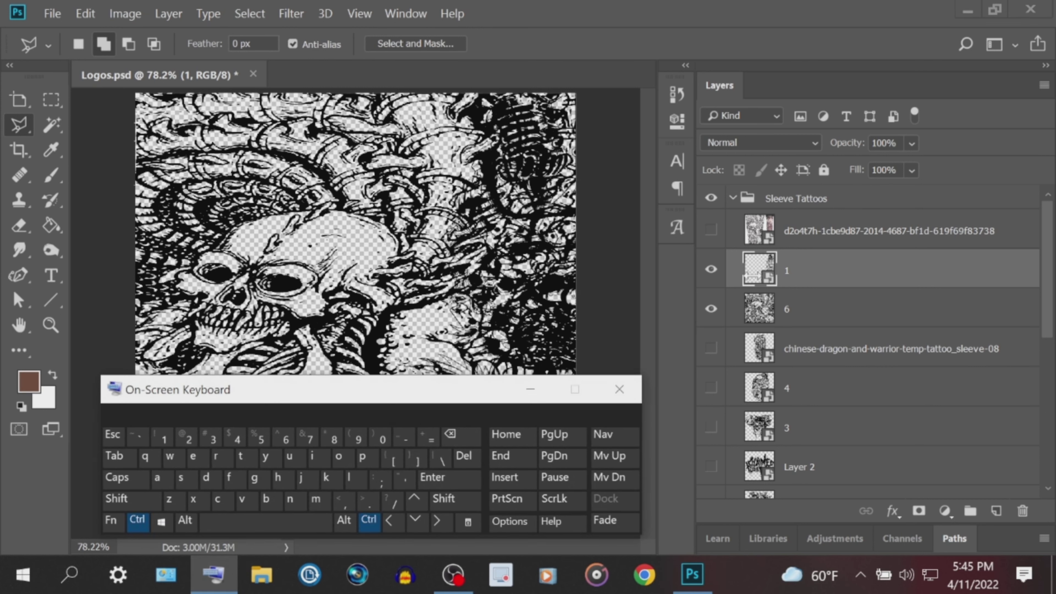
ctrl+click(758, 266)
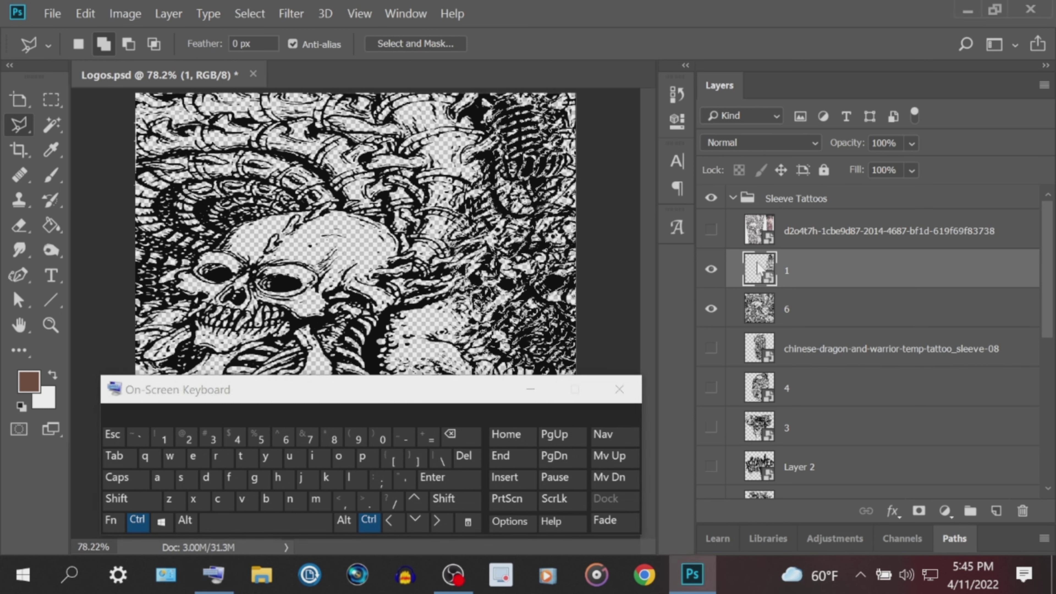
click(530, 389)
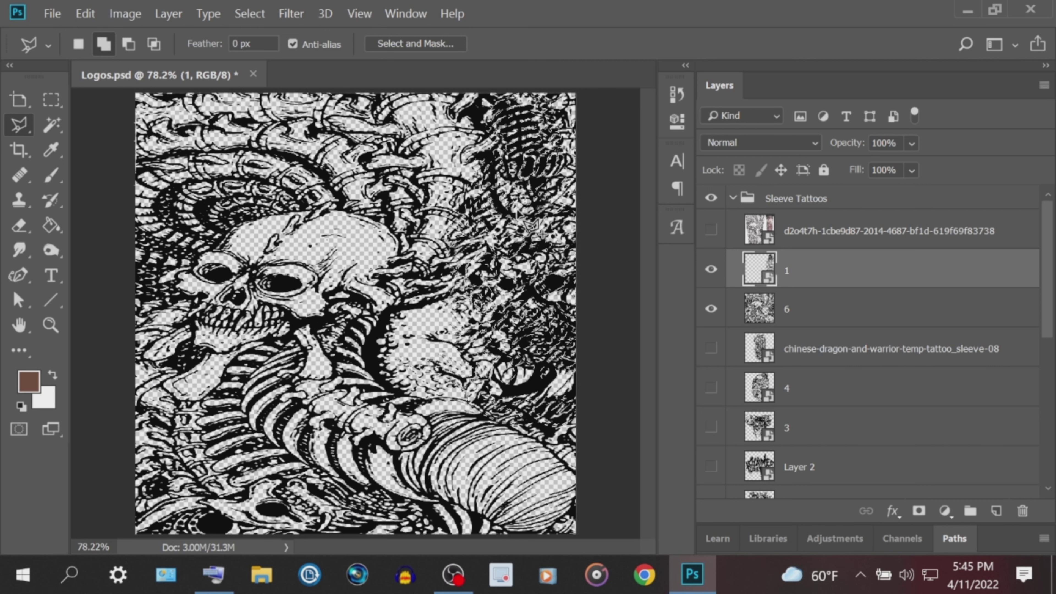
Step: Expand the selection by 7 pixels and cut that area out of layer 6
click(837, 320)
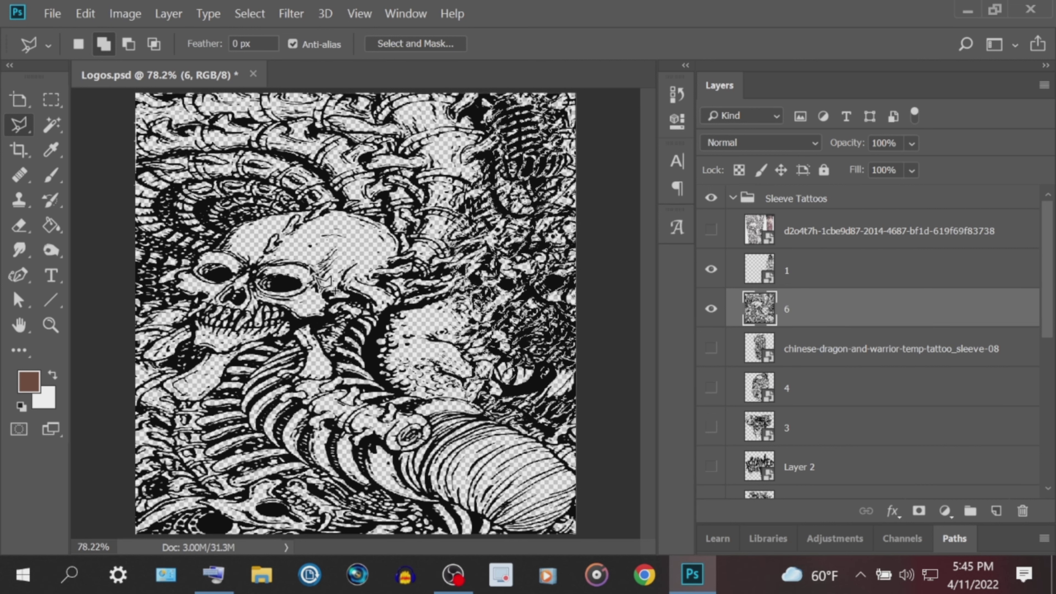
click(248, 14)
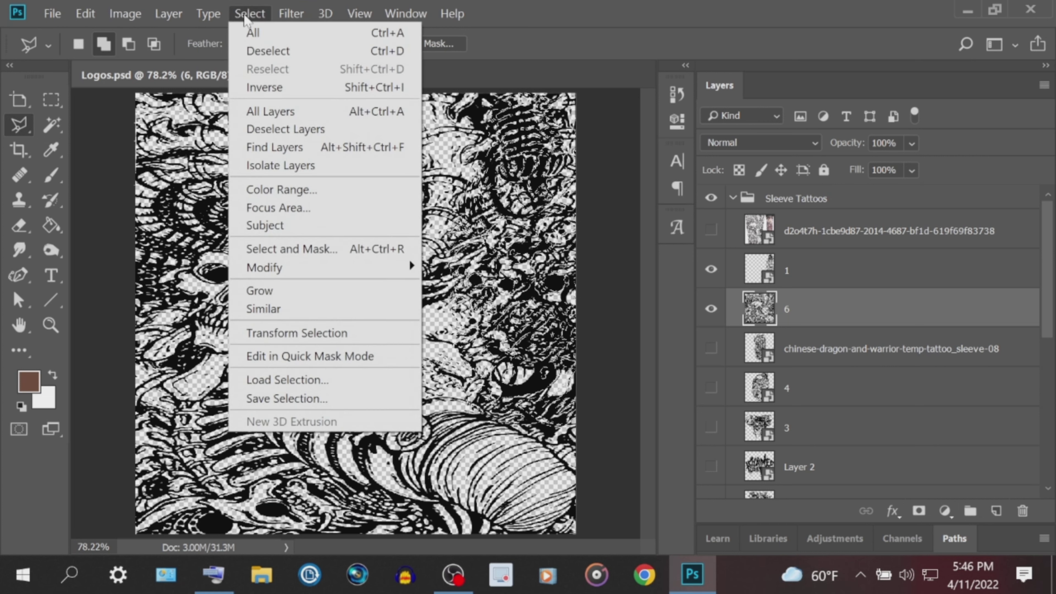
mouse_move(406, 275)
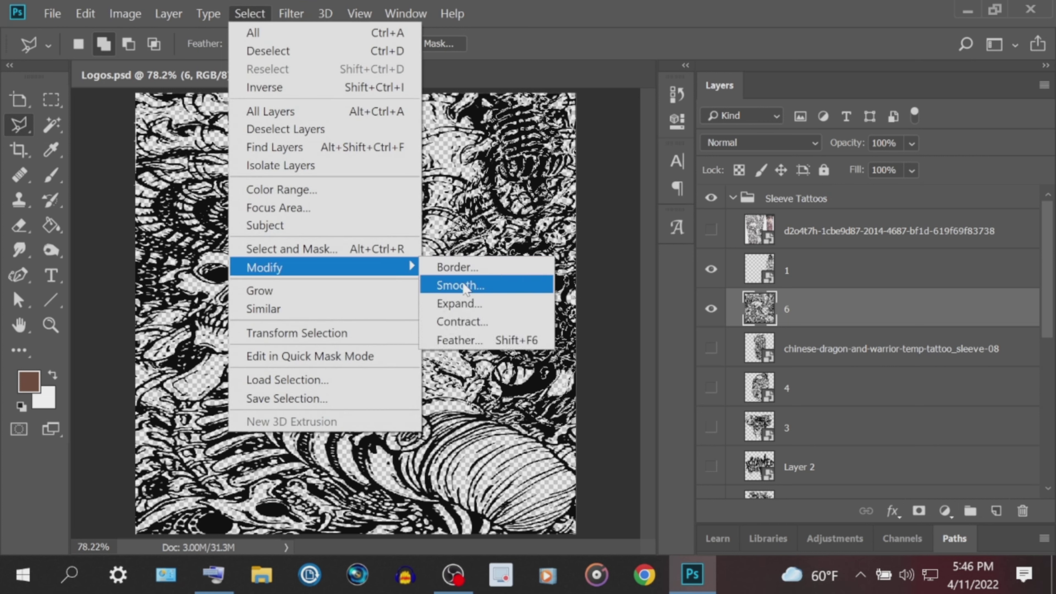
click(459, 303)
text(7)
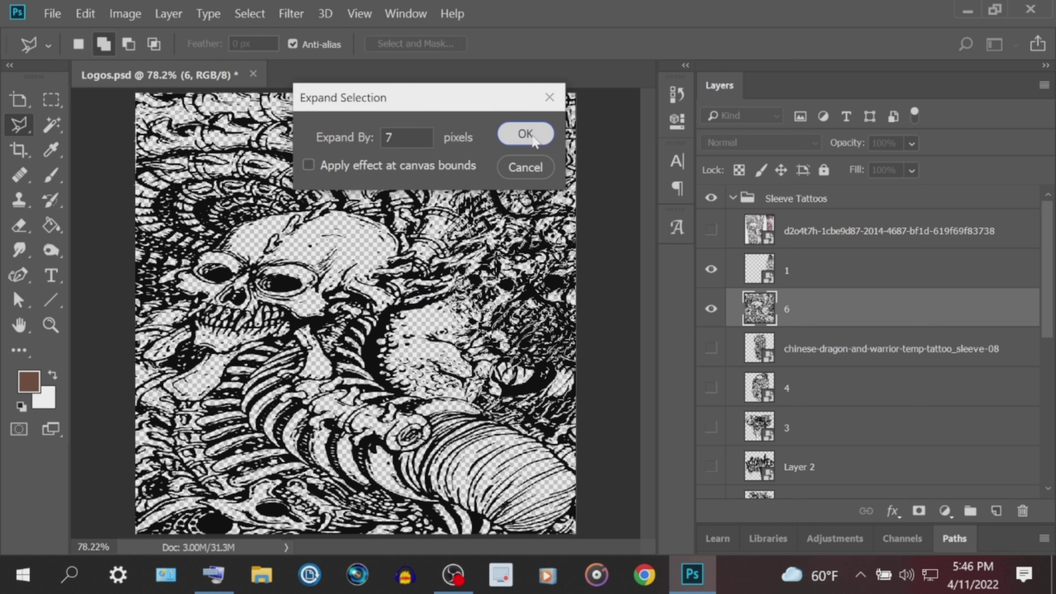
click(532, 137)
click(85, 14)
click(133, 111)
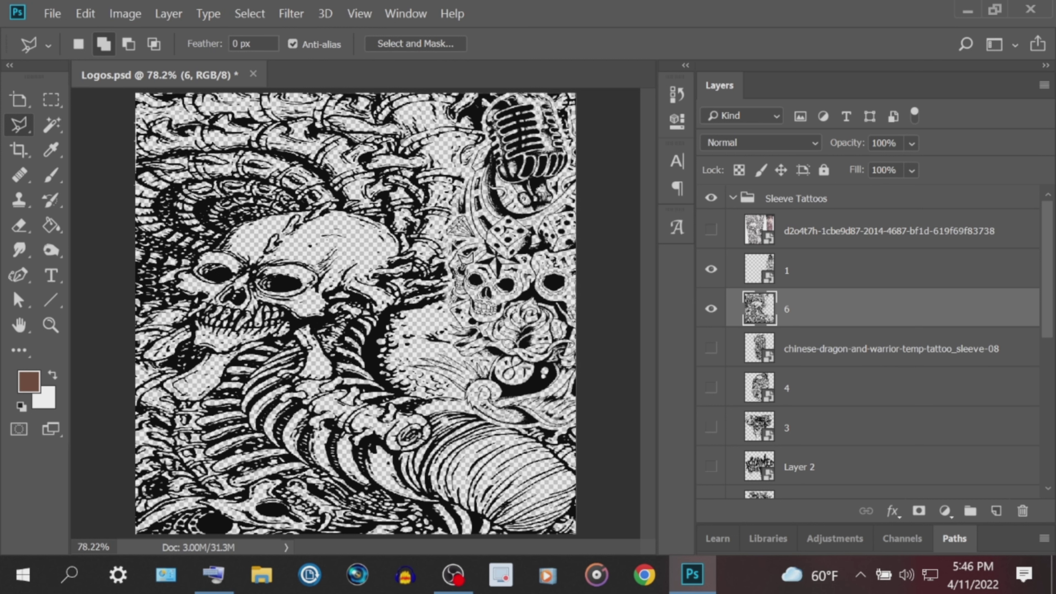
Step: Duplicate layer 1 within the Sleeve Tattoos group under the name 1 copy
right_click(456, 248)
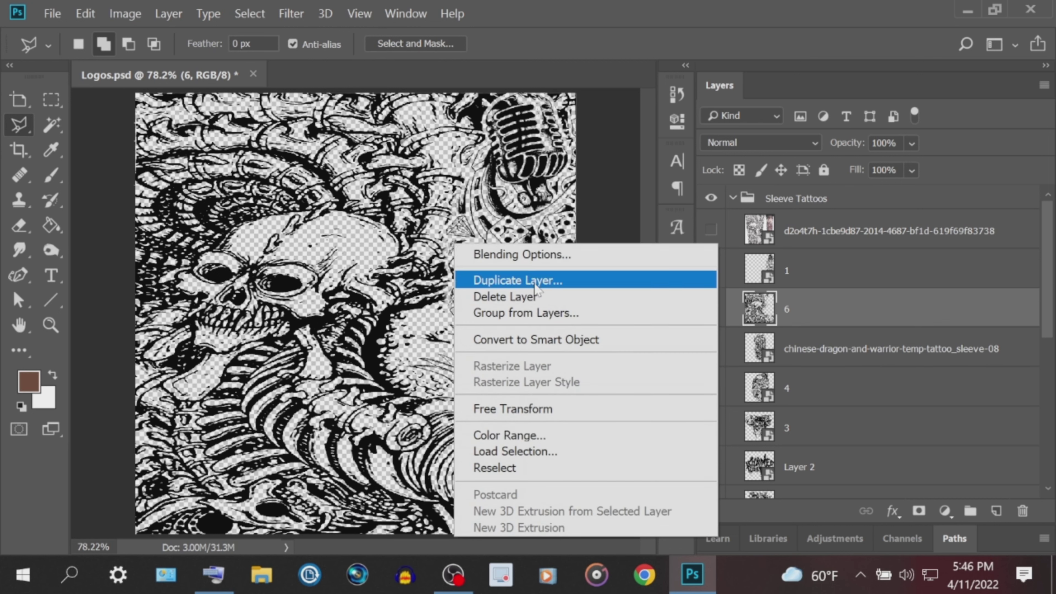
click(891, 277)
click(892, 278)
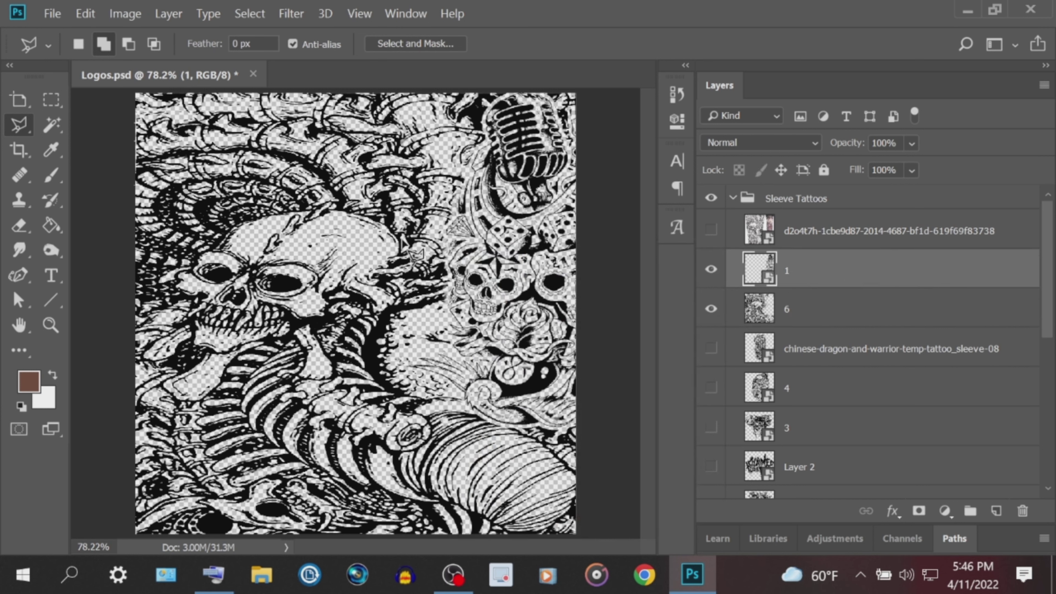
right_click(402, 246)
click(495, 218)
click(628, 112)
Step: Move layer 1 copy to the canvas's left edge, at about X -184 px and Y 360 px, and apply the transform
right_click(450, 179)
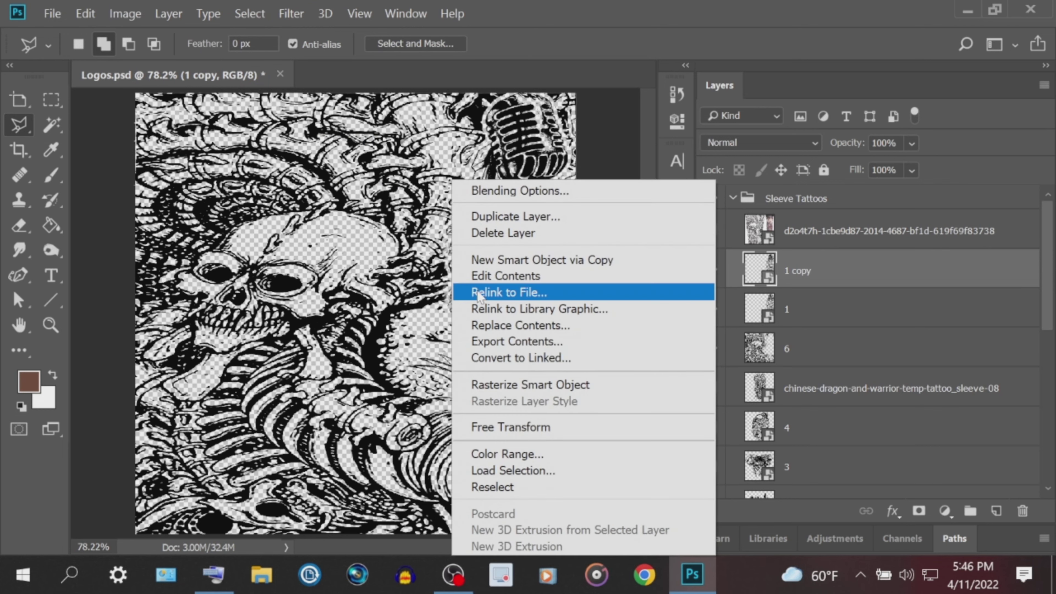
click(566, 430)
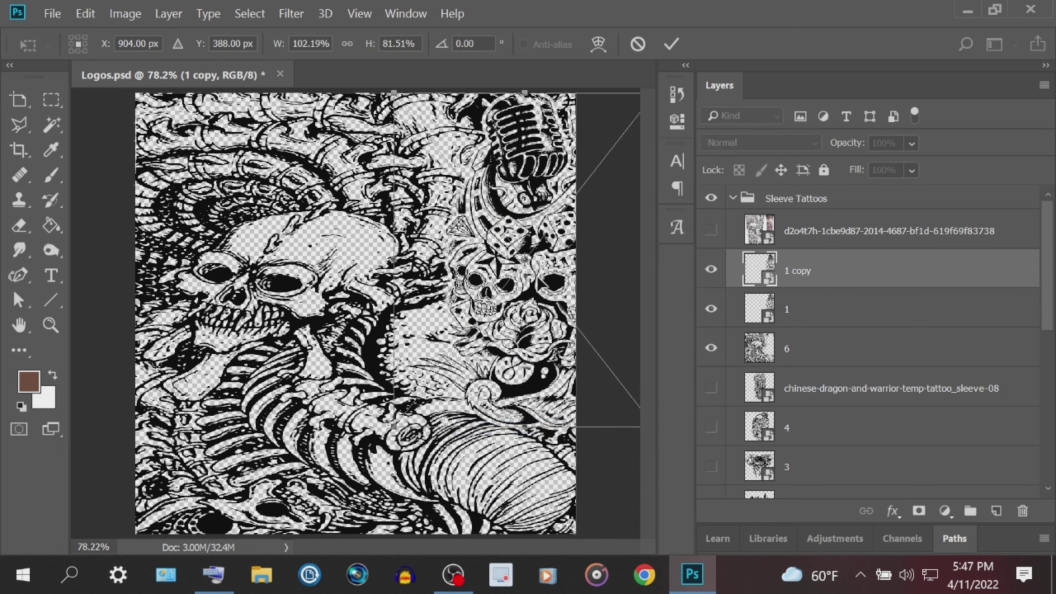
drag(545, 250, 432, 231)
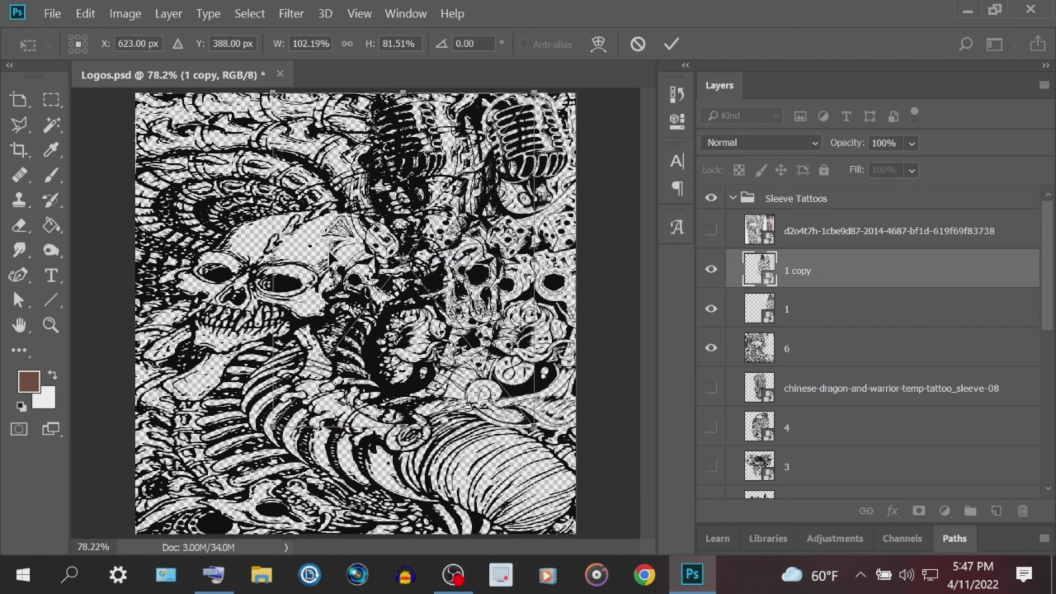
drag(432, 231, 376, 256)
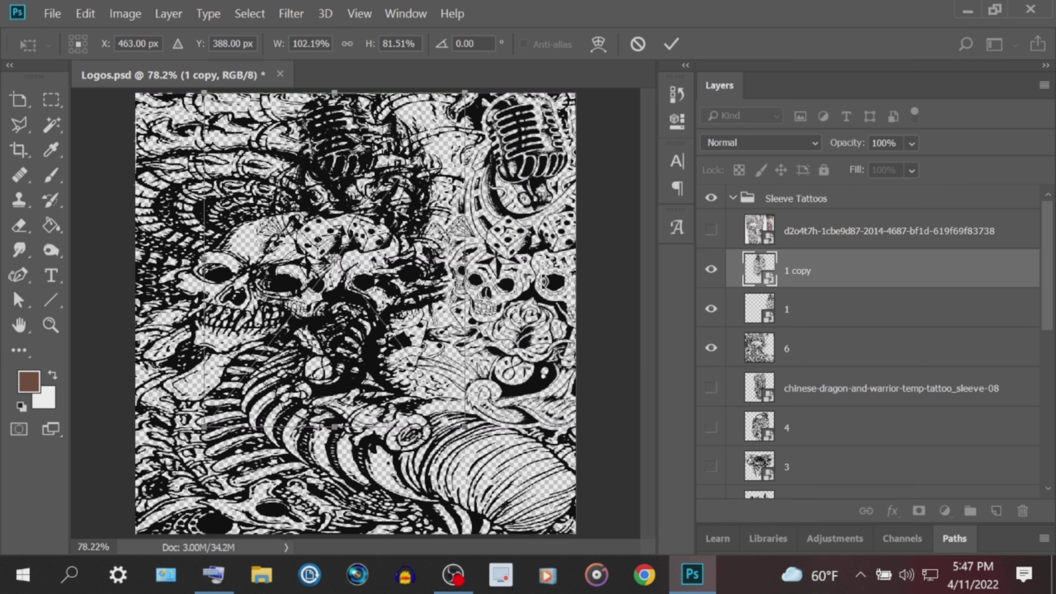
drag(360, 296, 380, 231)
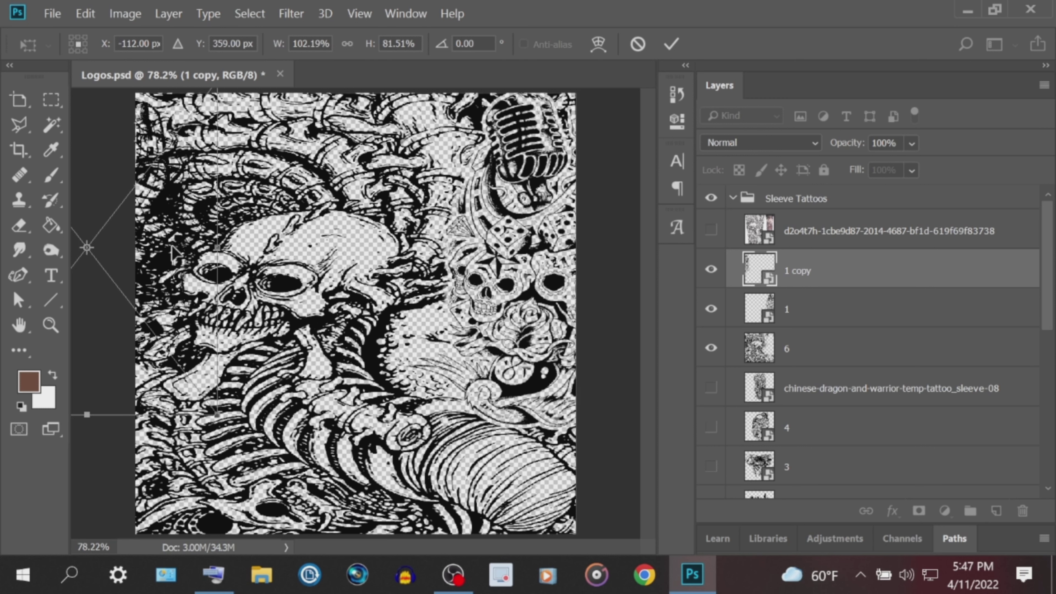
drag(166, 249, 139, 249)
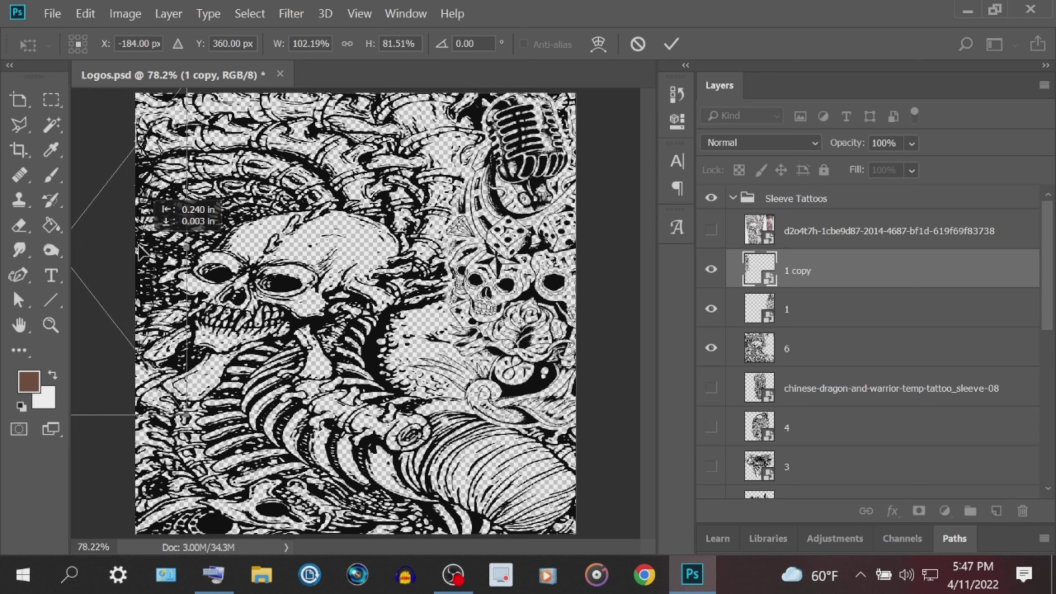
click(671, 44)
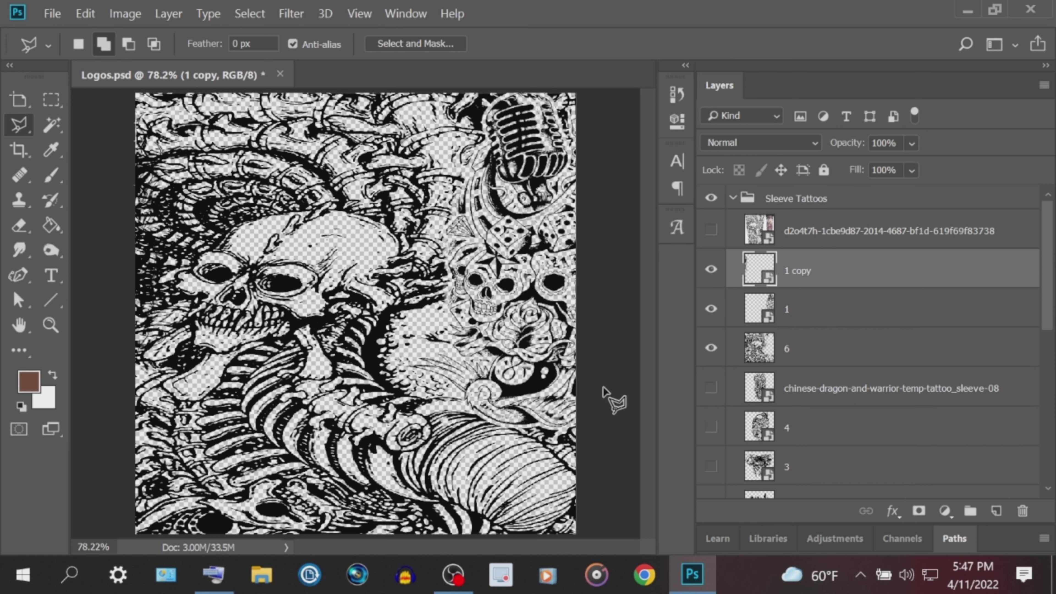
Step: Load the opaque pixels of layer 1 copy as a selection, using the On-Screen Keyboard for the modifier
click(214, 574)
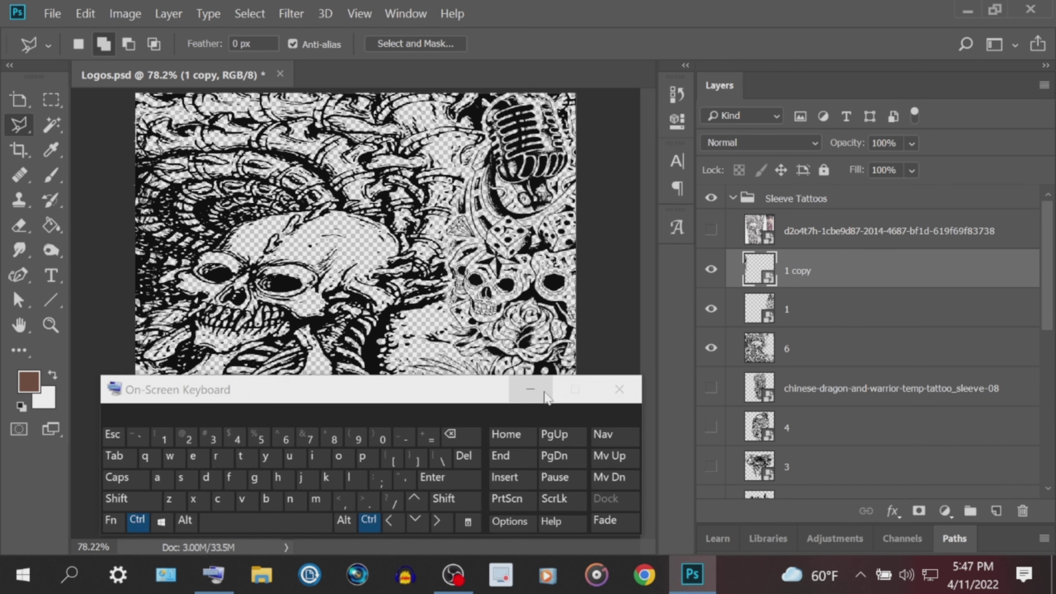
click(531, 389)
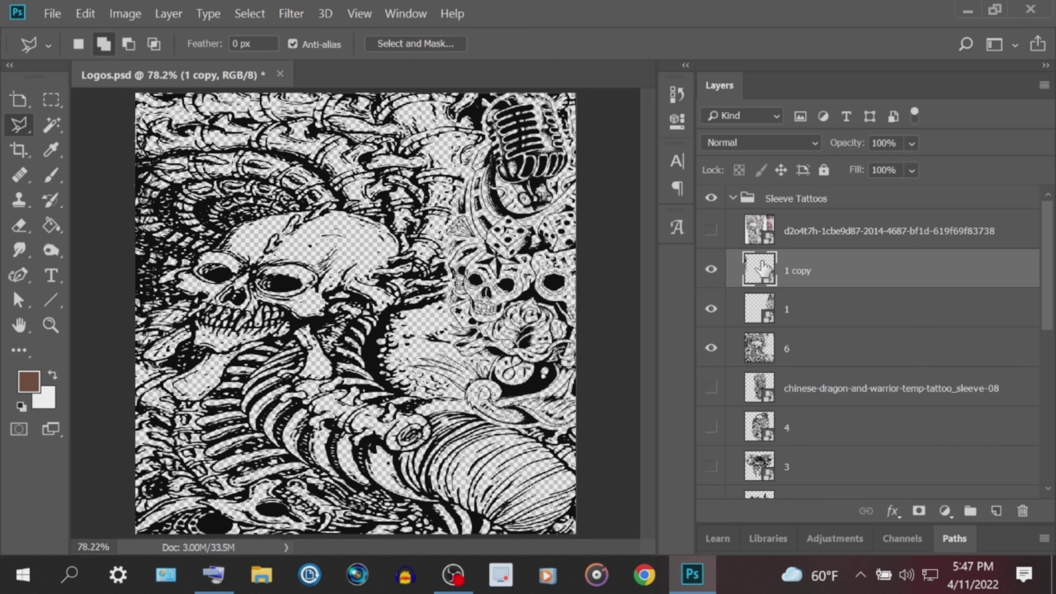
Step: Expand the layer 1 copy selection by 7 pixels and cut that area out of layer 6
click(874, 357)
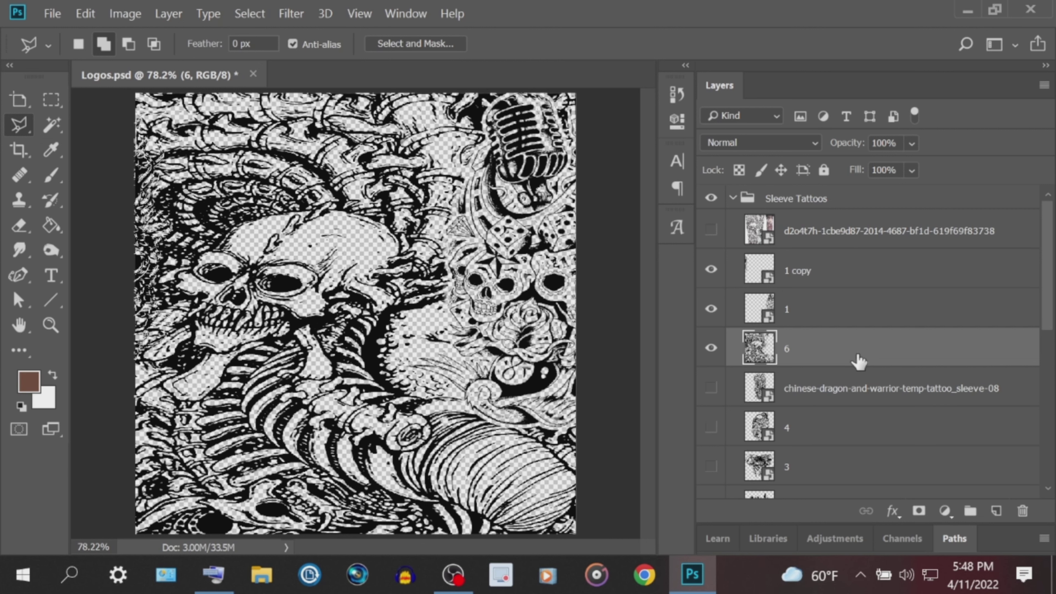
click(251, 15)
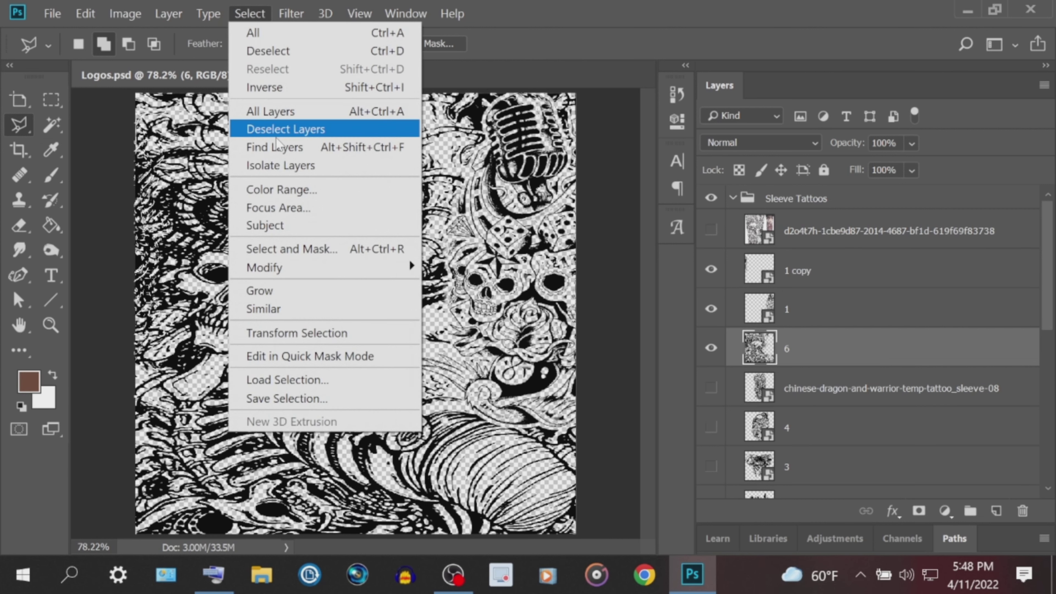
mouse_move(410, 266)
click(484, 305)
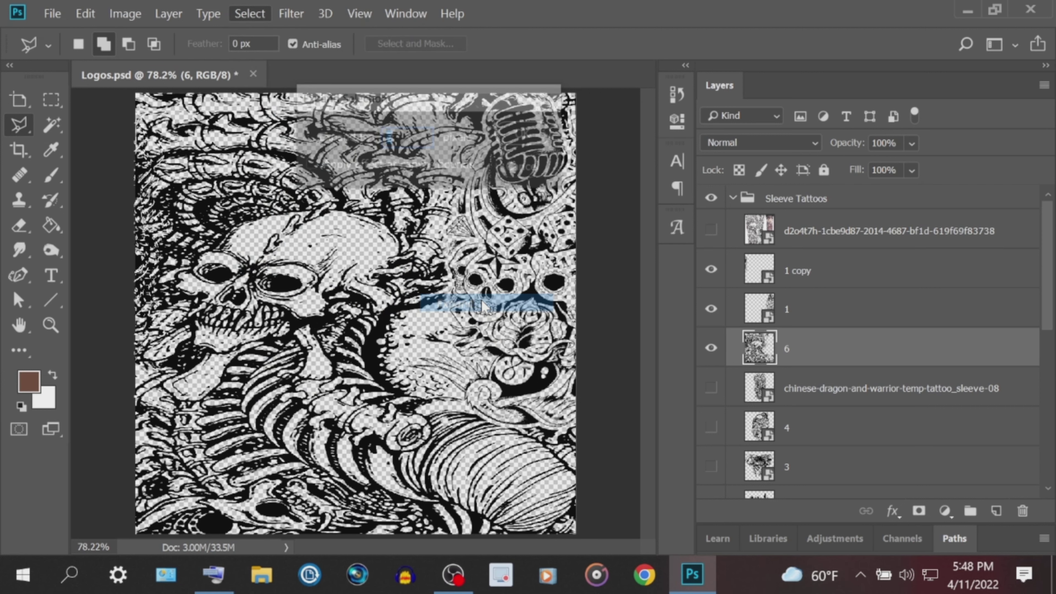
click(526, 135)
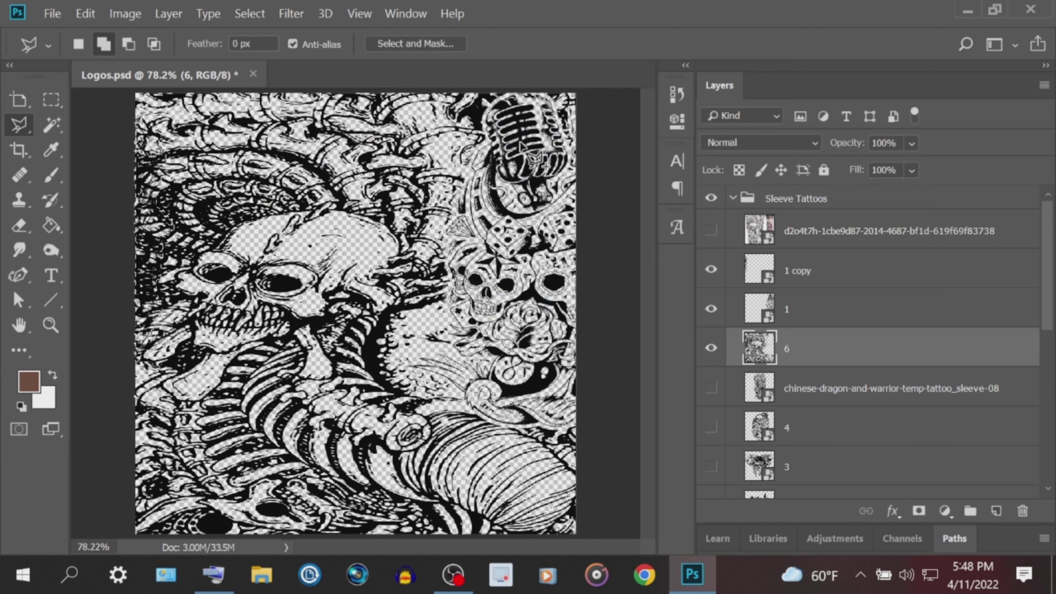
click(80, 14)
click(133, 111)
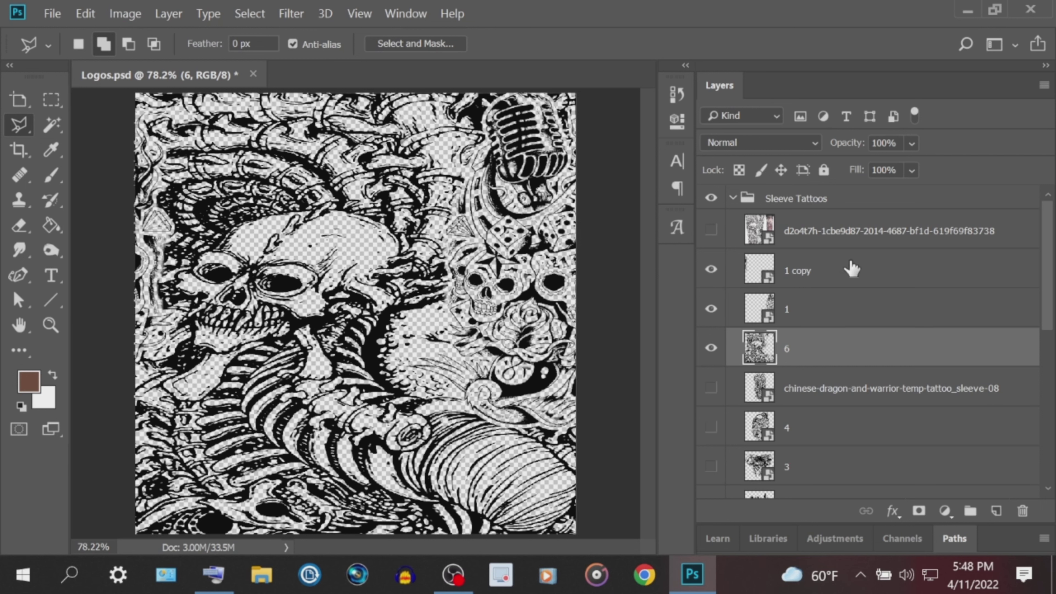
Step: Show and select the chinese-dragon-and-warrior-temp-tattoo_sleeve-08 layer, then toggle layer 6 off and on to view the dragon artwork clearly
scroll(834, 350, down, 3)
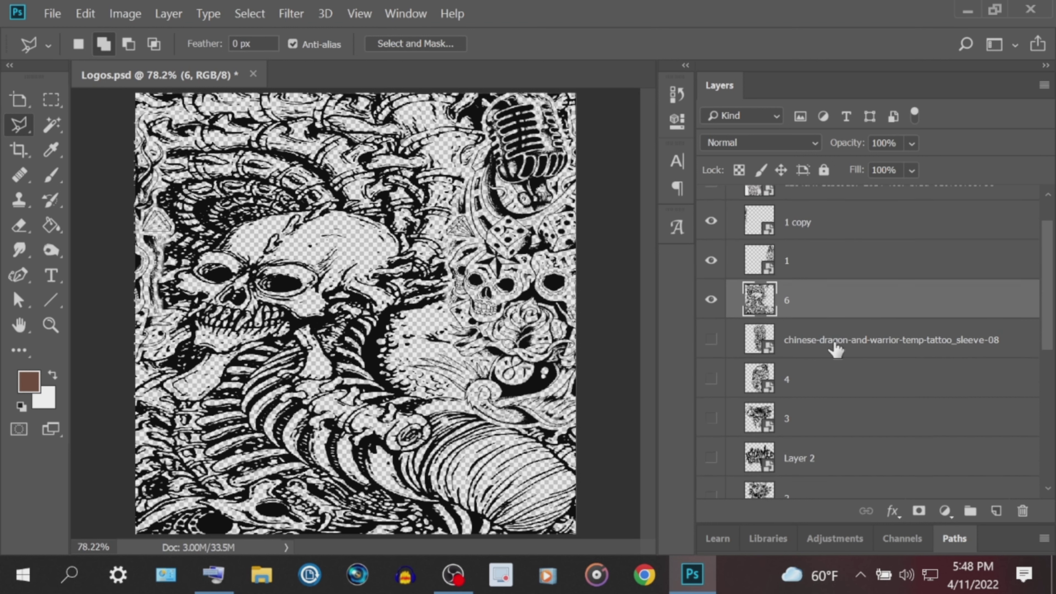
click(825, 268)
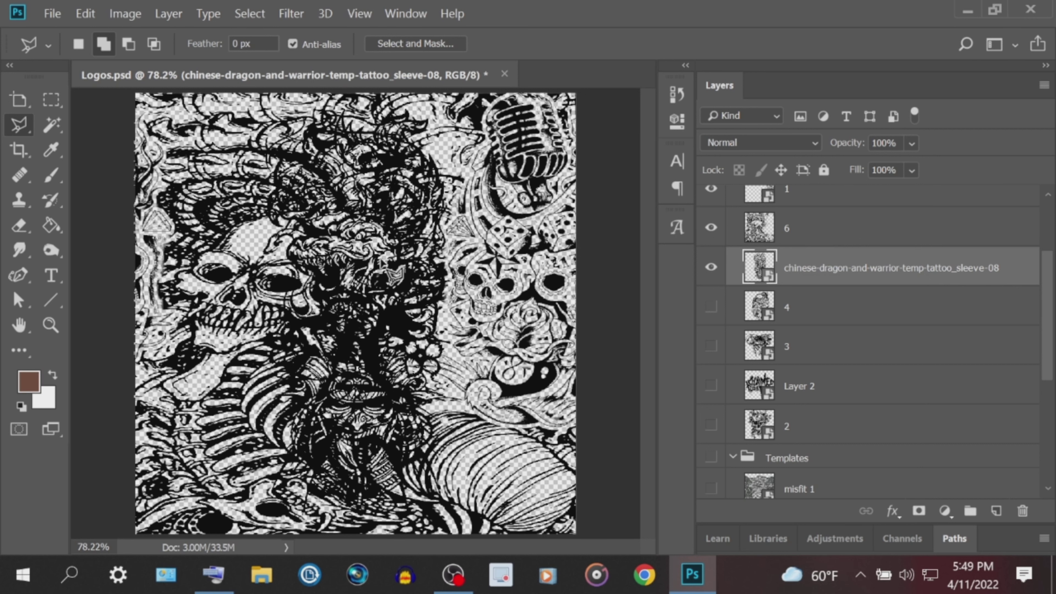
click(710, 230)
click(711, 229)
click(711, 230)
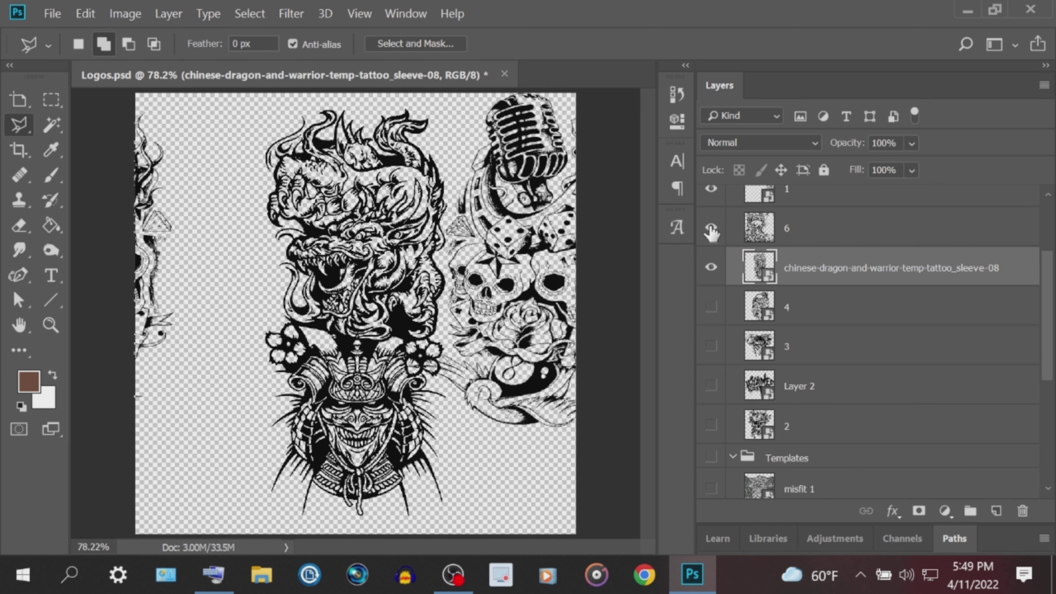
click(711, 230)
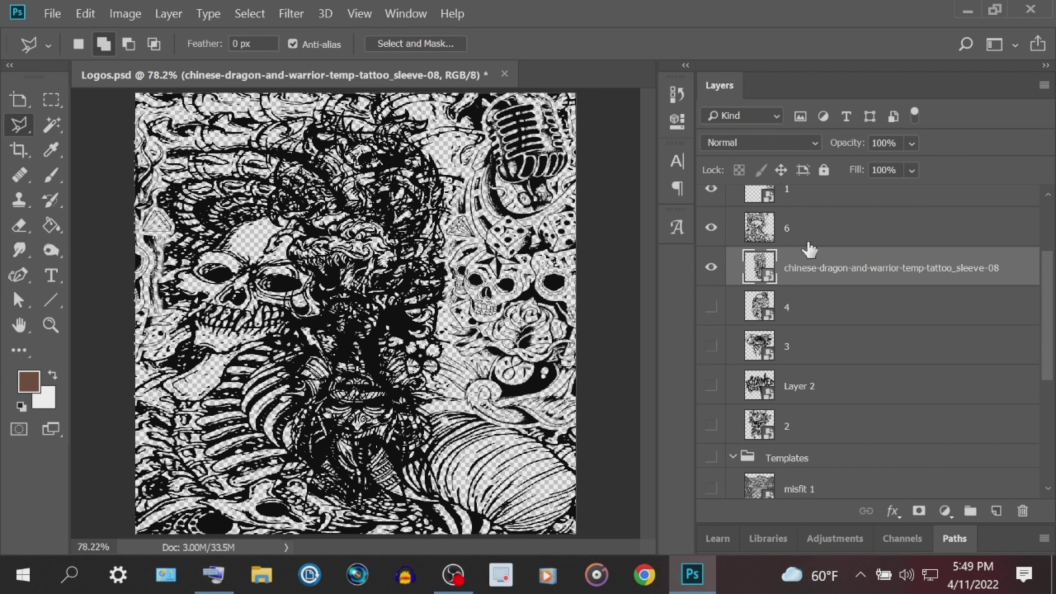
Step: Scale the dragon-and-warrior layer to about 55% height, place it in the lower-left corner at about X 0.5 px, Y 870.5 px, and apply
right_click(358, 228)
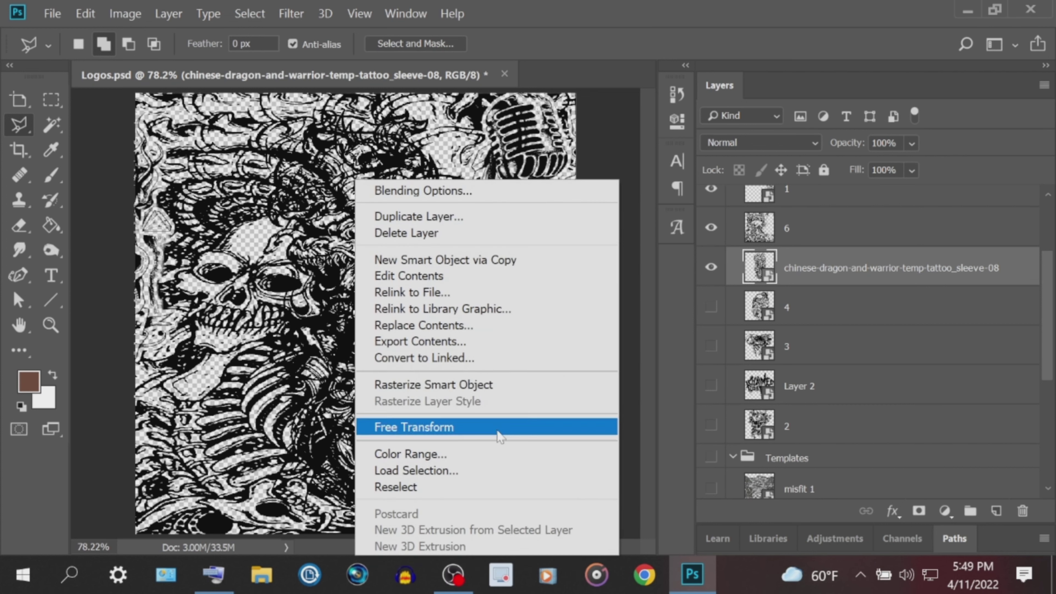
click(500, 437)
drag(352, 166, 360, 172)
drag(346, 227, 181, 250)
drag(129, 171, 122, 355)
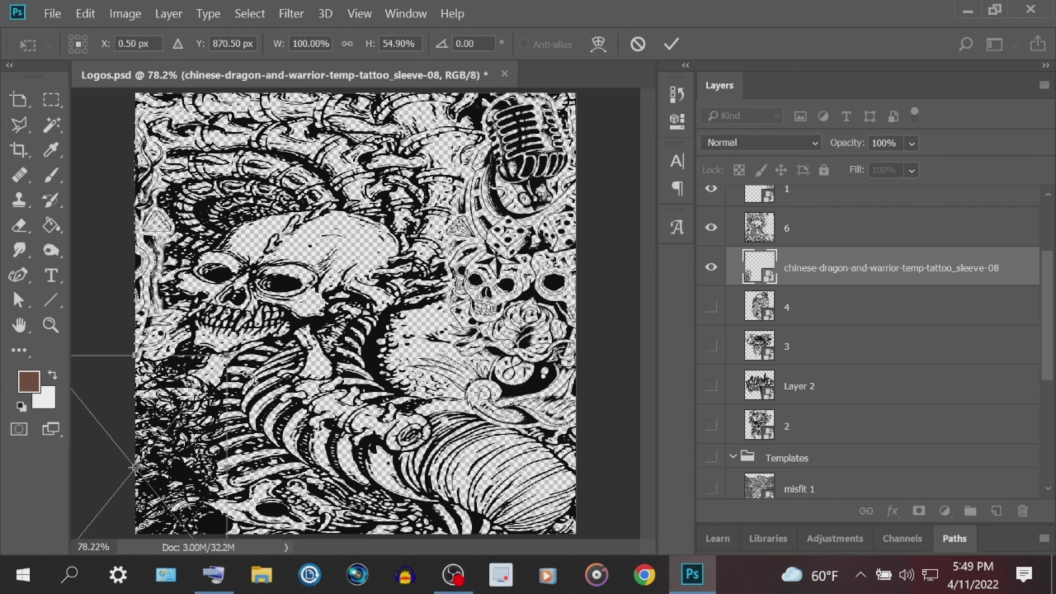
click(673, 44)
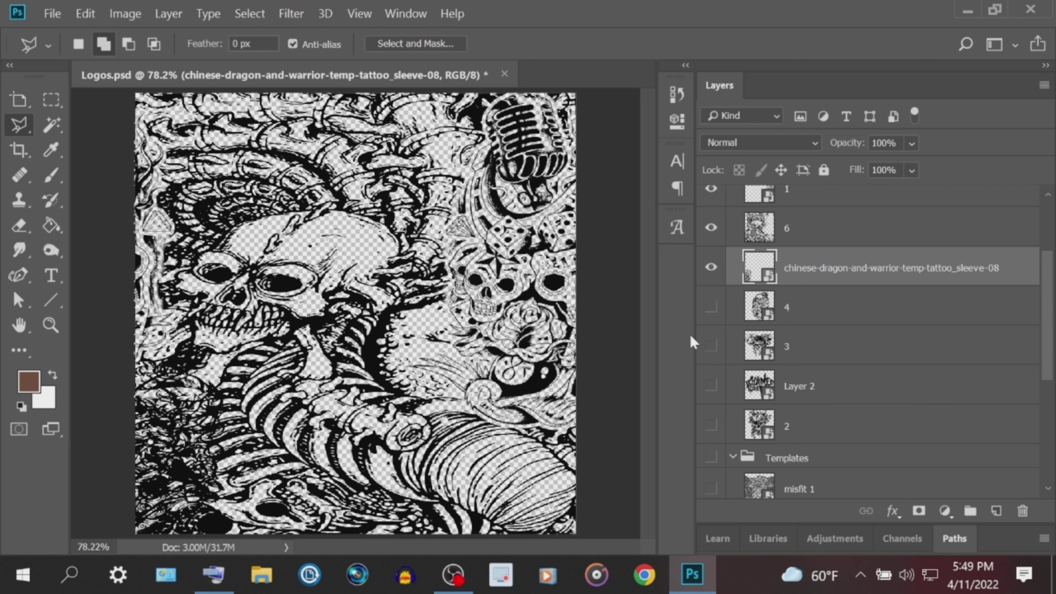
Step: Load the dragon-and-warrior layer's opaque pixels as a selection and move that layer above layer 6
click(214, 575)
click(136, 524)
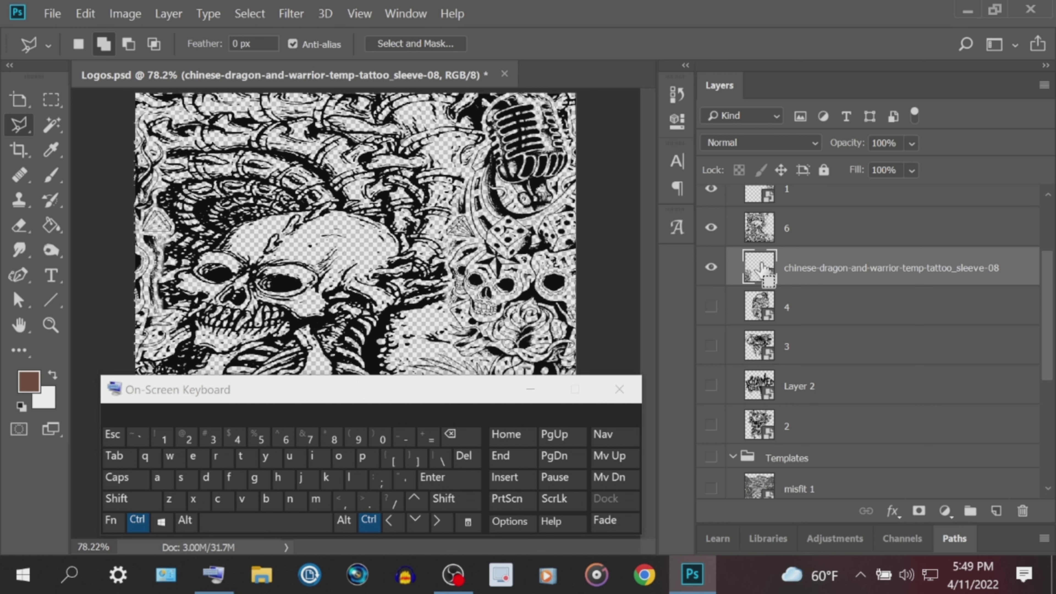
click(524, 399)
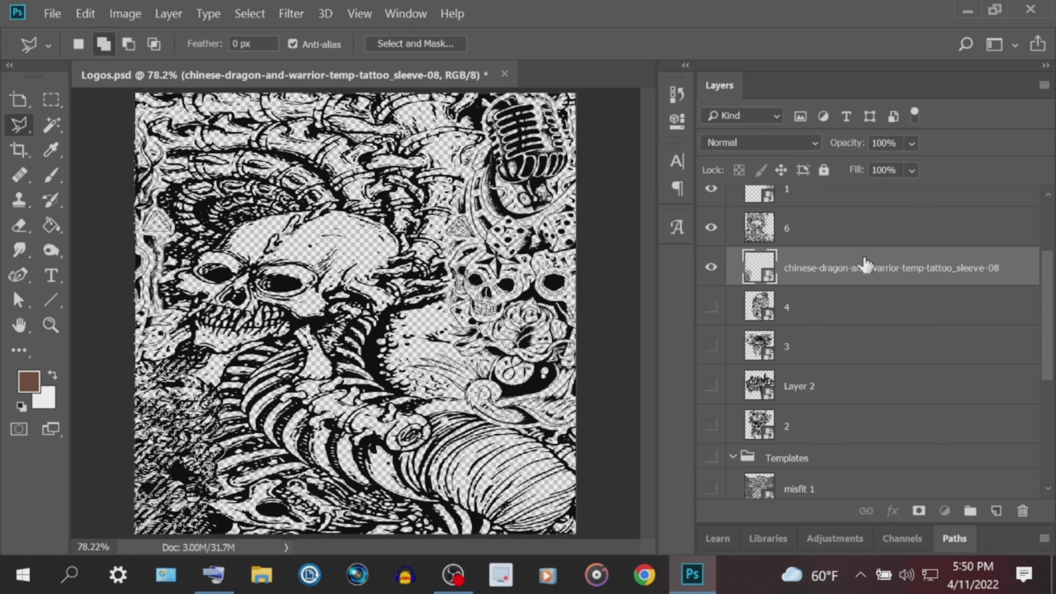
drag(865, 264, 867, 221)
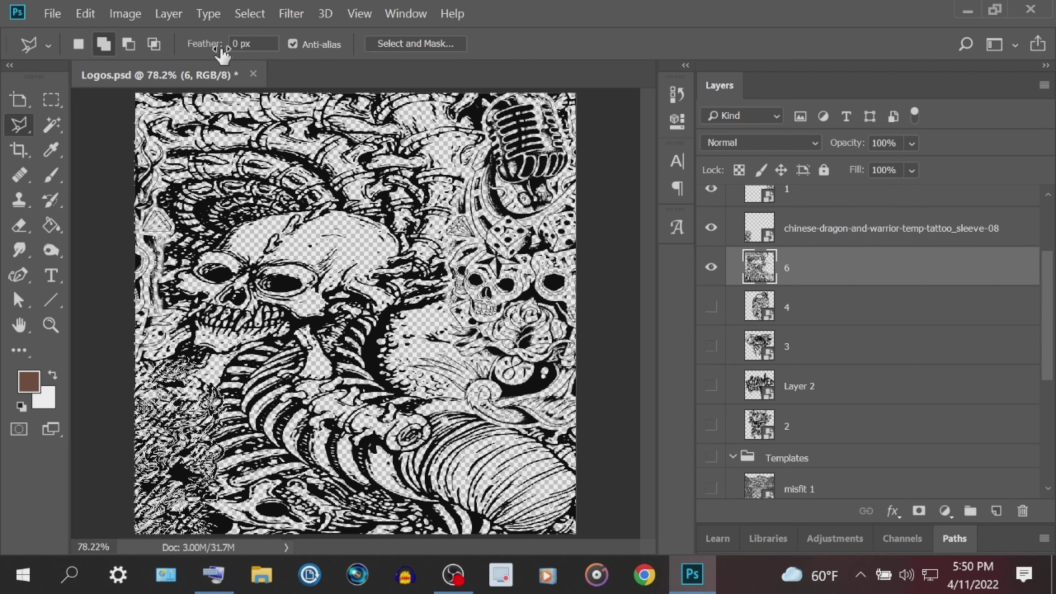
Step: Expand the dragon-and-warrior selection by 7 pixels and cut that area out of layer 6
click(252, 17)
mouse_move(412, 267)
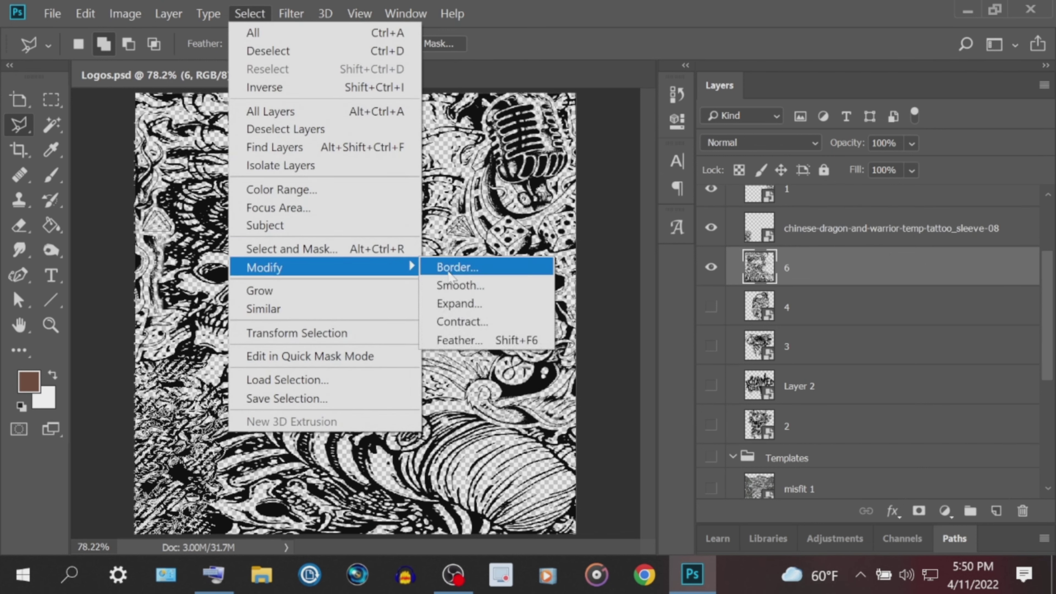
click(458, 303)
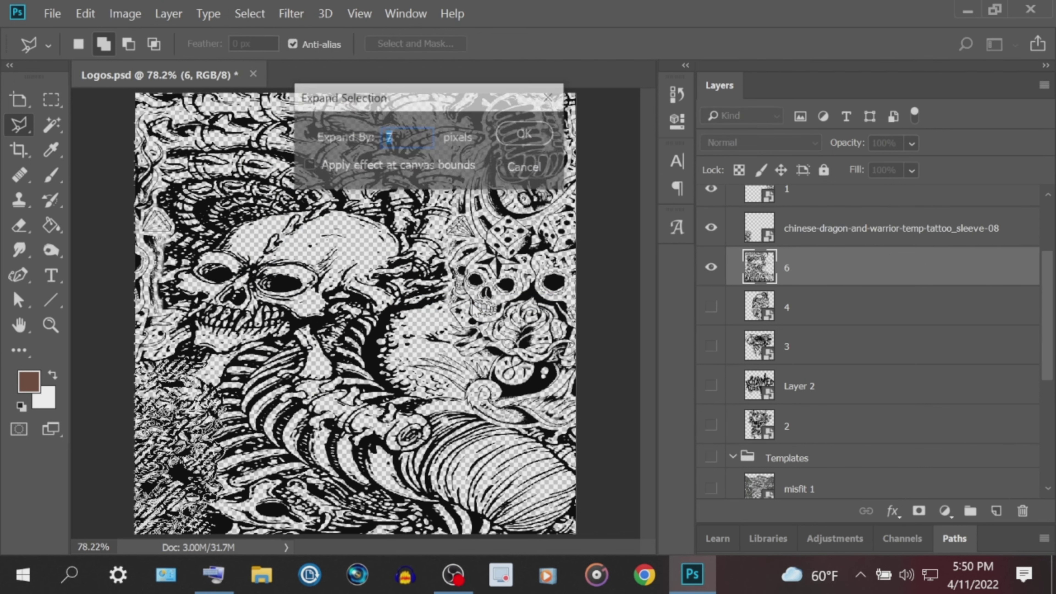
click(536, 142)
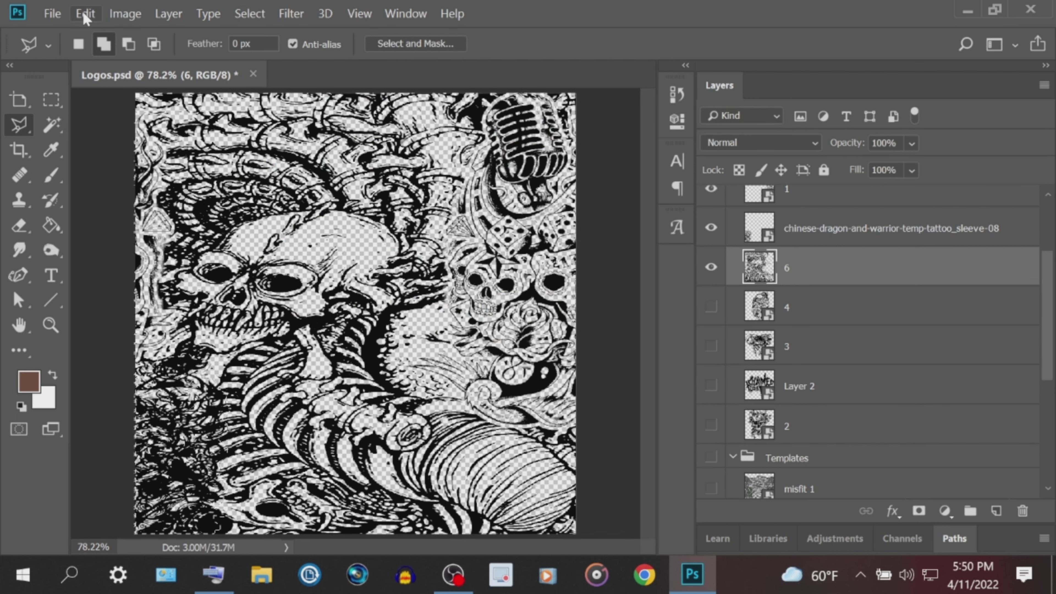
click(85, 17)
click(200, 118)
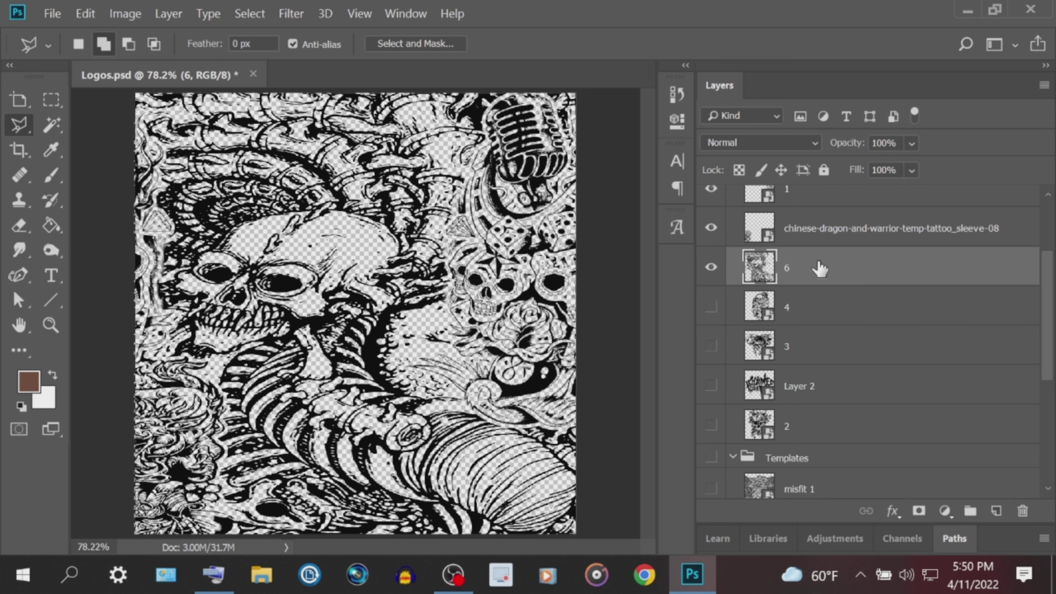
Step: Duplicate the chinese-dragon-and-warrior-temp-tattoo_sleeve-08 layer, keeping the suggested copy name
click(840, 233)
right_click(435, 310)
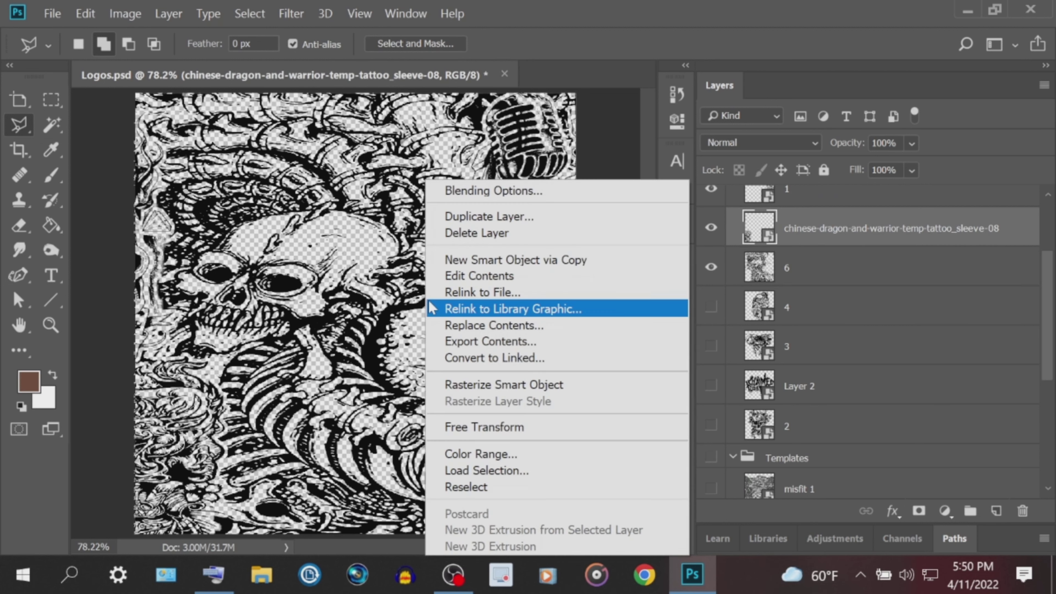
click(501, 217)
click(624, 113)
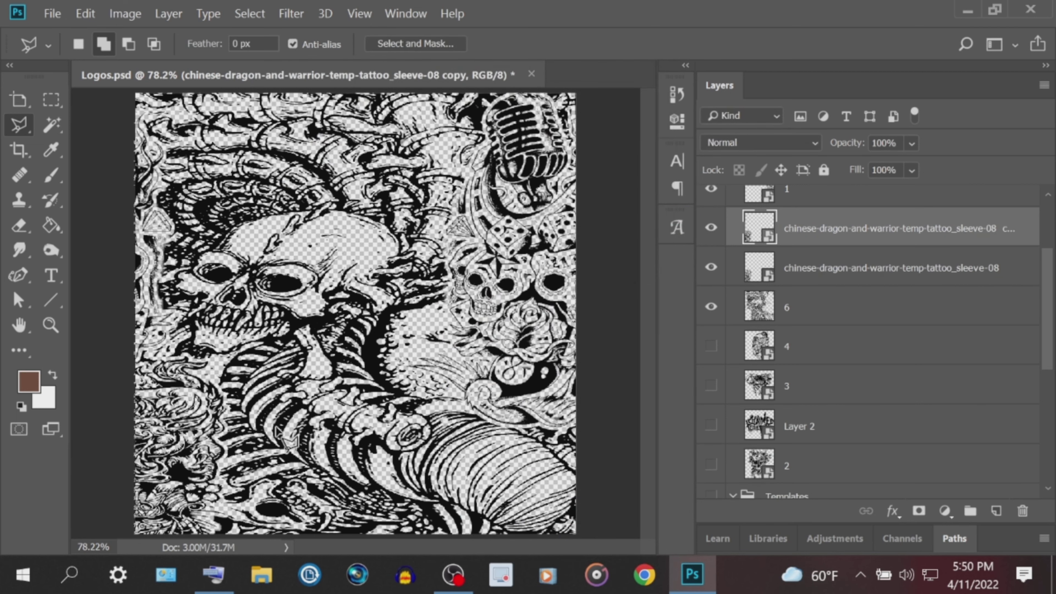
Step: Move the dragon-and-warrior copy to the canvas's lower-right edge, at about X 1024.5 px and Y 846.5 px, and apply the transform
right_click(278, 421)
click(353, 299)
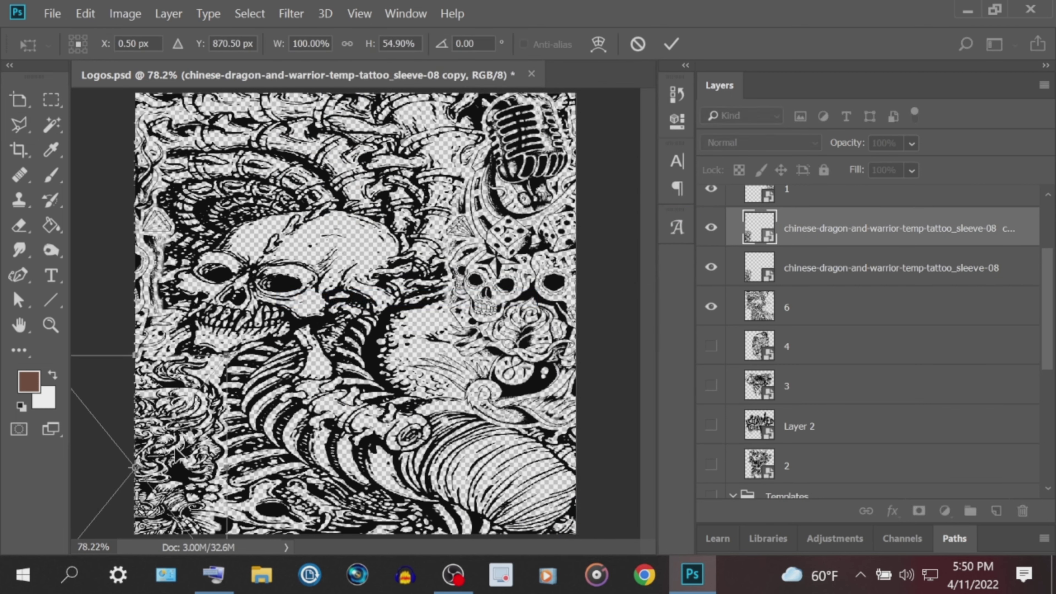
drag(207, 460, 617, 444)
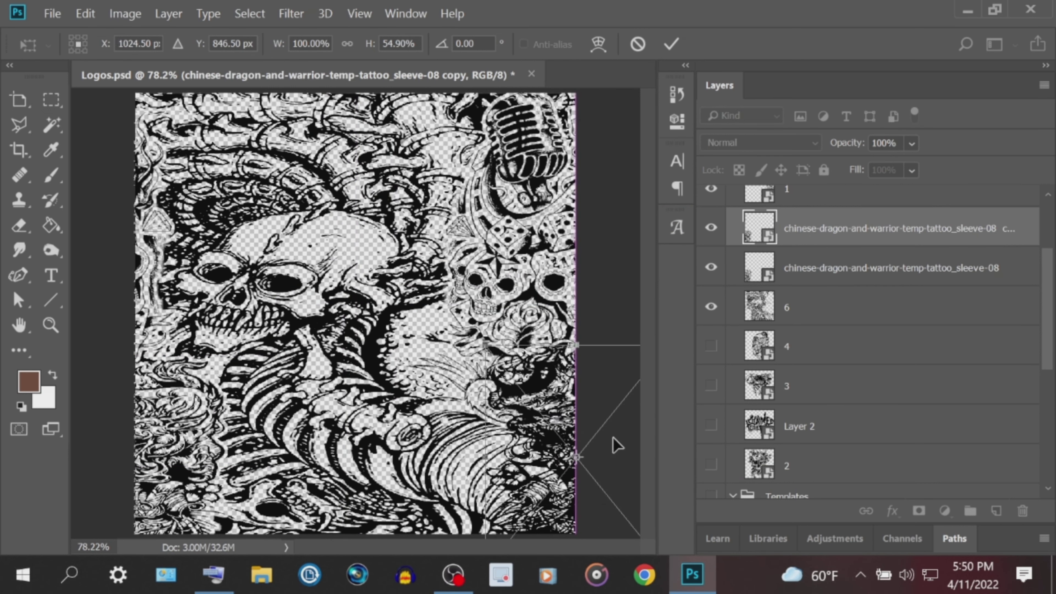
click(671, 44)
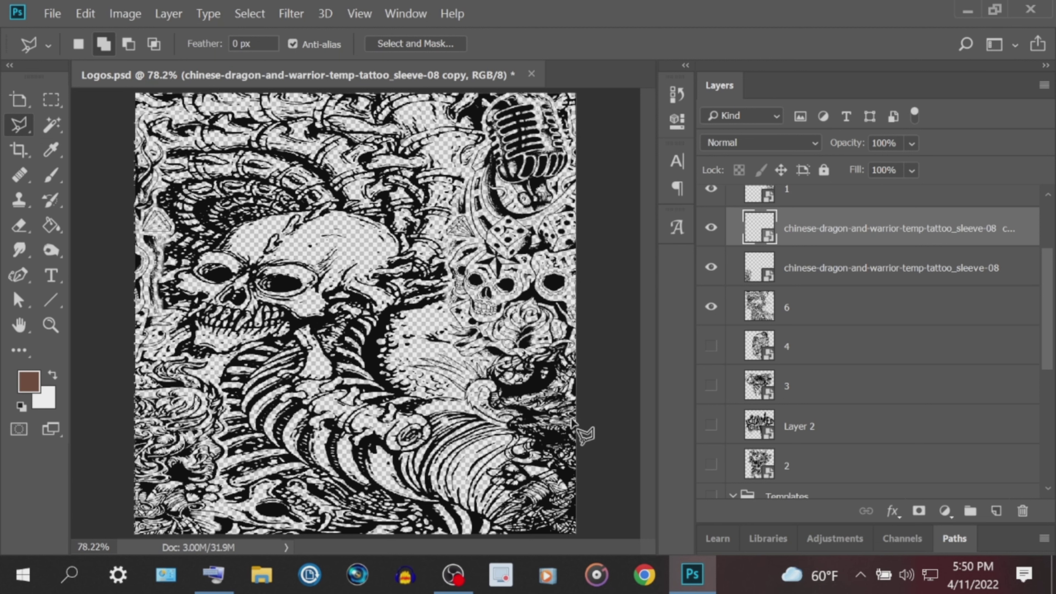
Step: Load the dragon-and-warrior copy's opaque pixels as a selection and make layer 6 the active layer
click(711, 228)
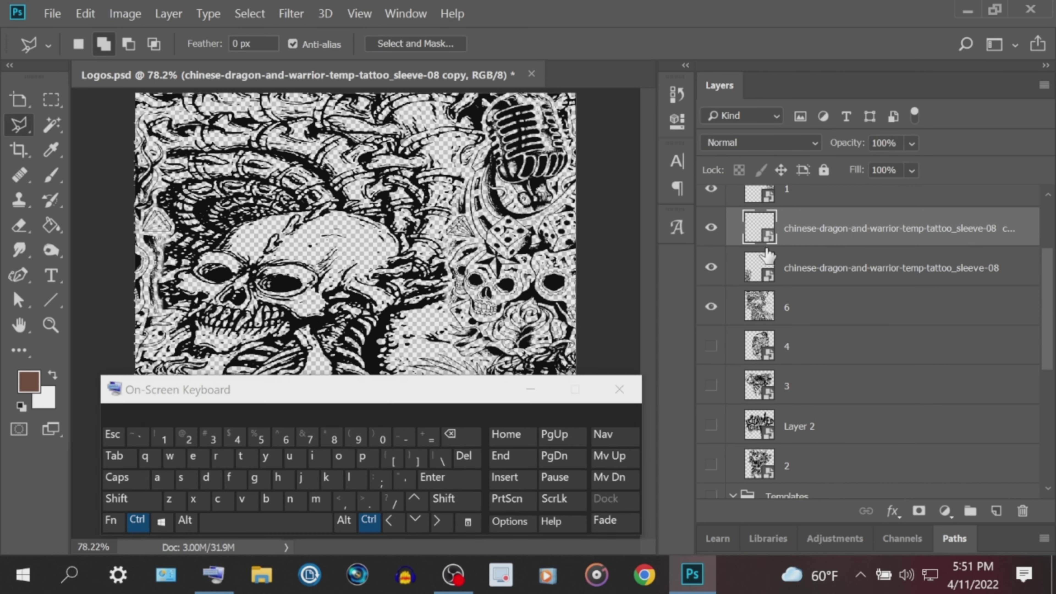
click(533, 390)
click(827, 321)
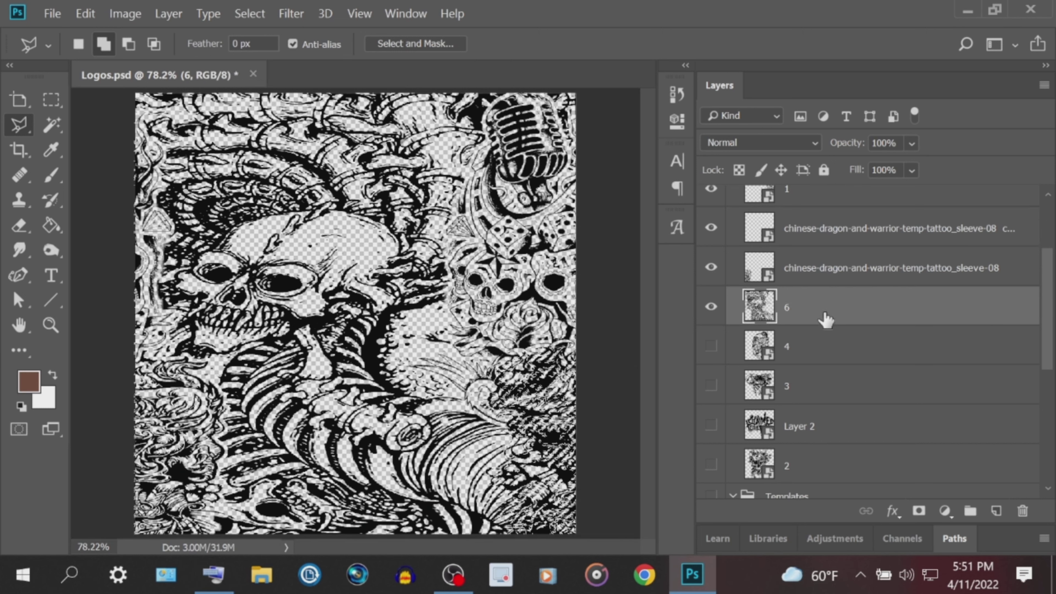
Step: Expand the dragon-and-warrior copy selection by 7 pixels and cut that area out of layer 6
click(249, 13)
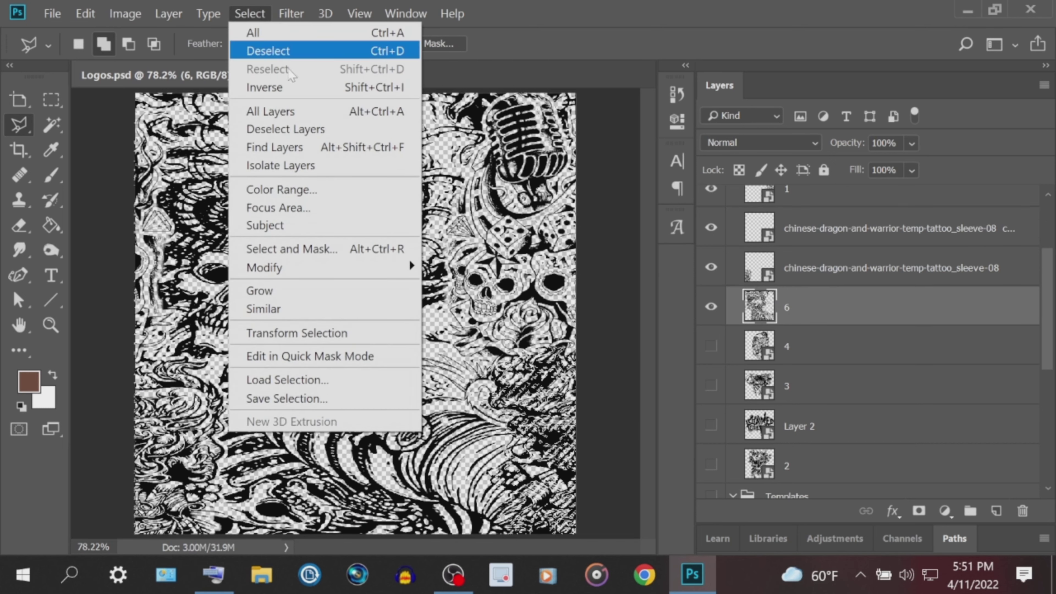
mouse_move(408, 267)
click(480, 296)
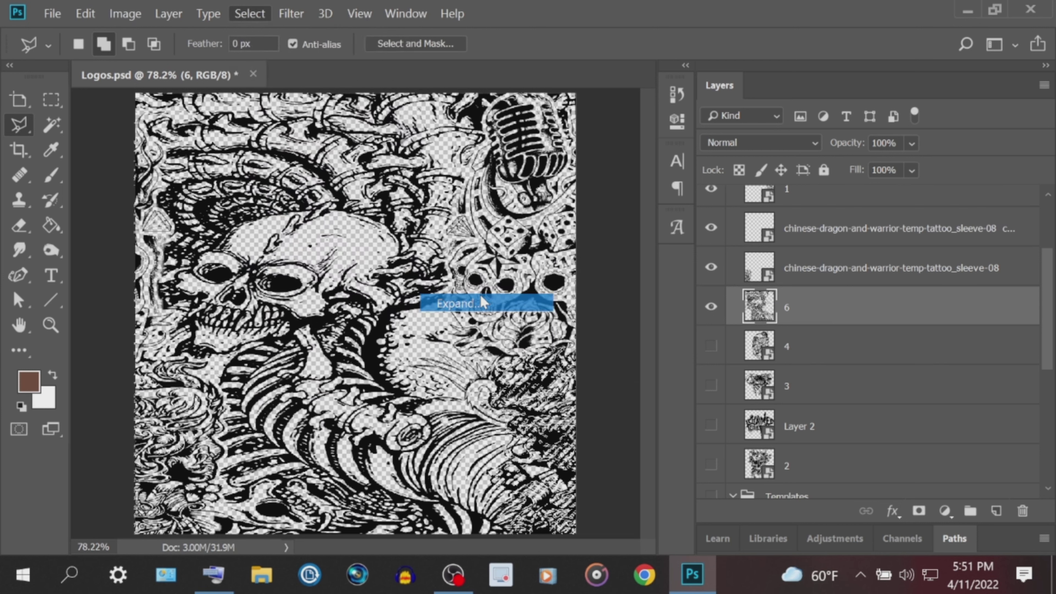
click(530, 135)
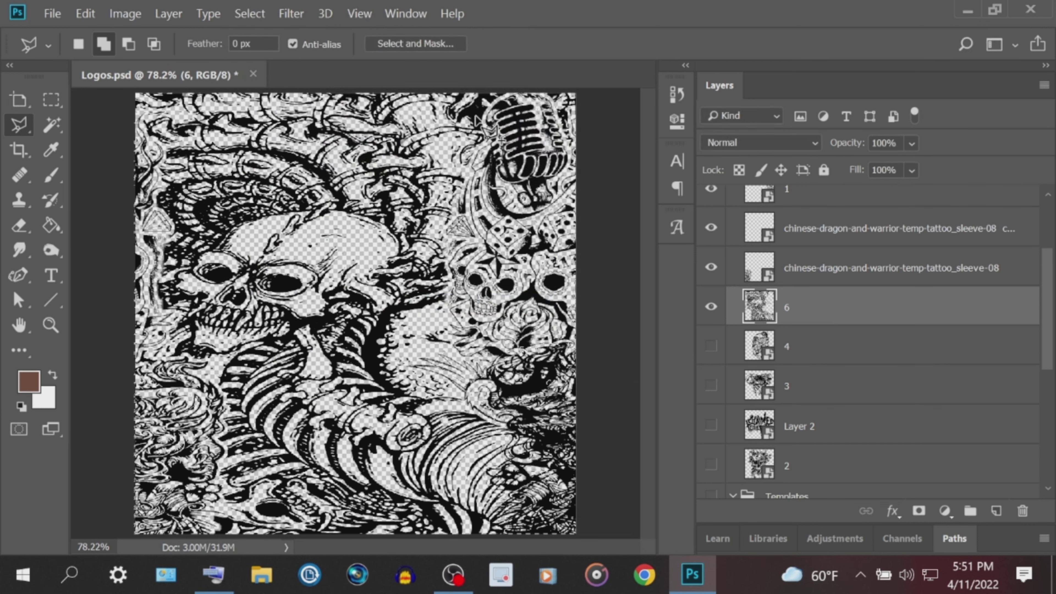
click(85, 13)
click(127, 117)
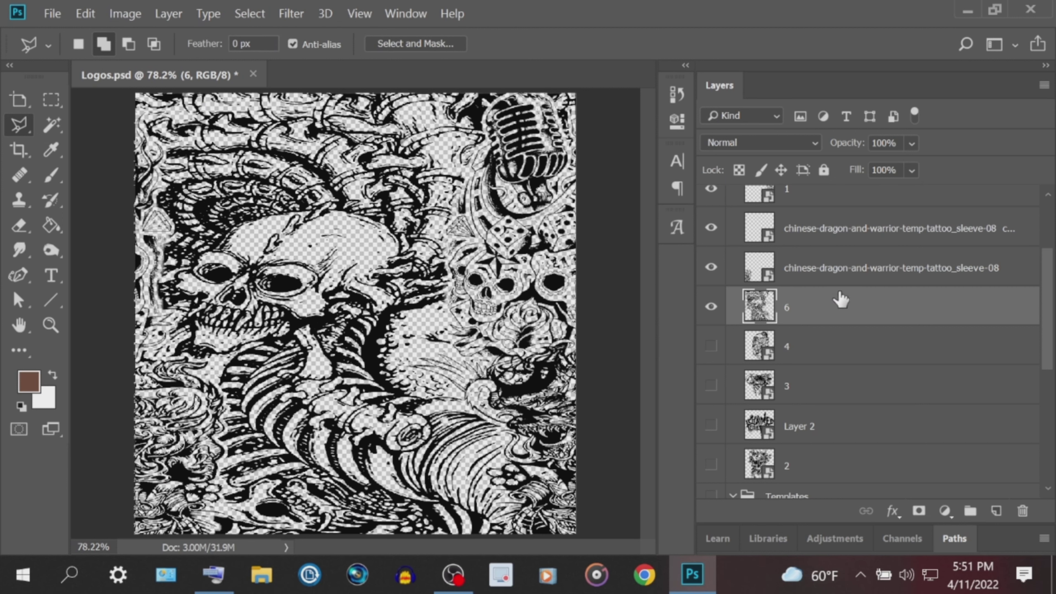
Step: Toggle the visibility of layer 1 off and on to inspect how its artwork overlaps the dragon-and-warrior copy
scroll(839, 295, up, 3)
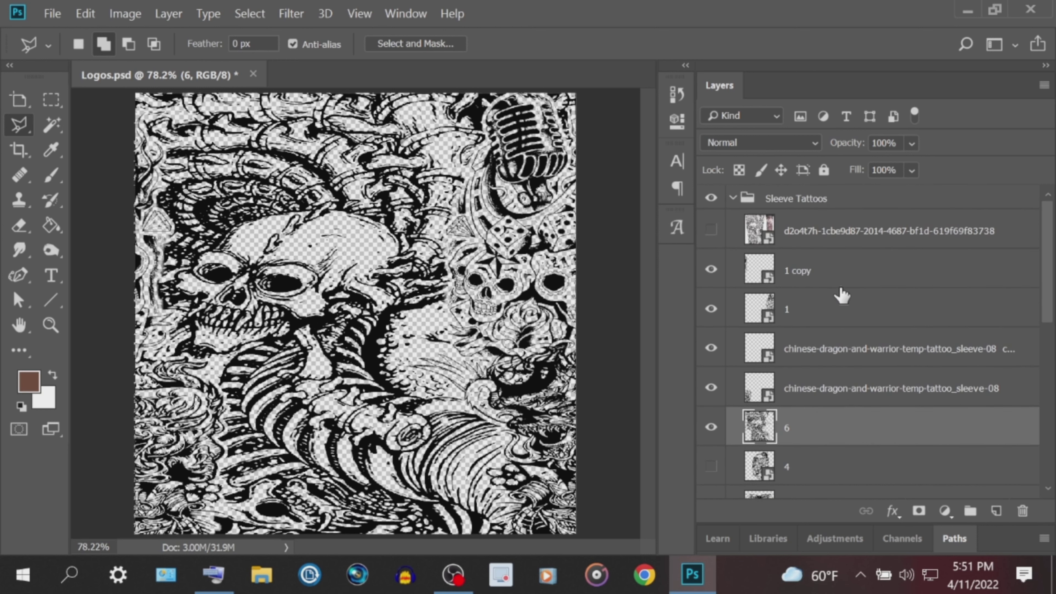
click(711, 309)
click(711, 309)
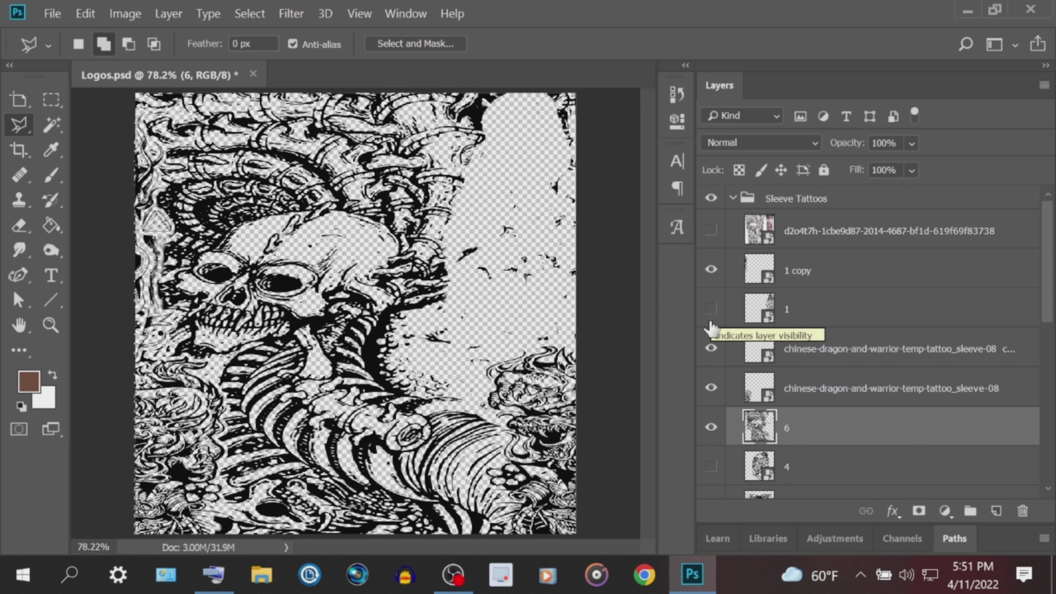
click(711, 308)
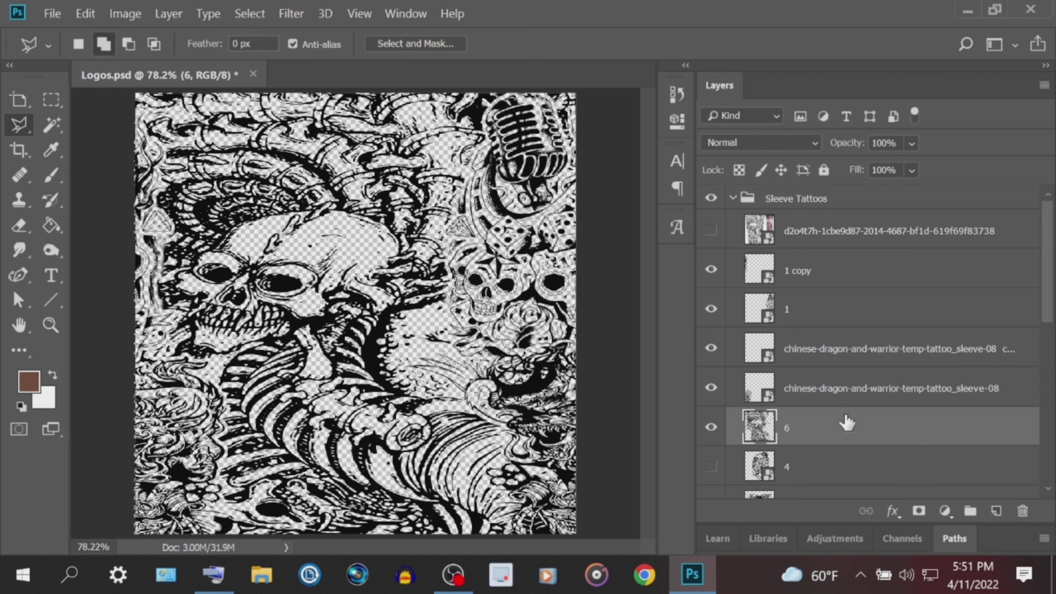
click(711, 309)
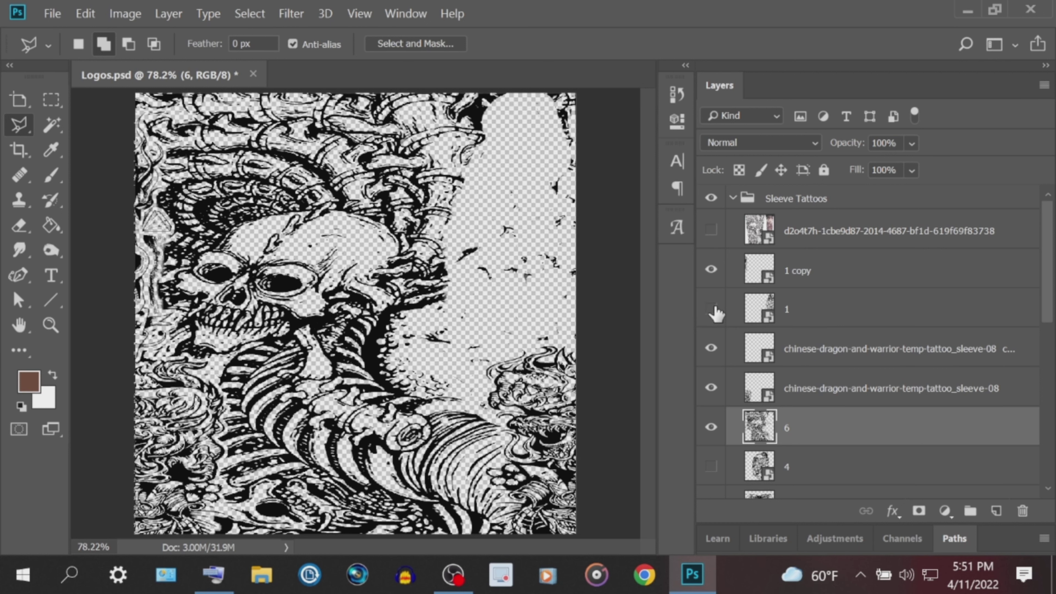
click(711, 308)
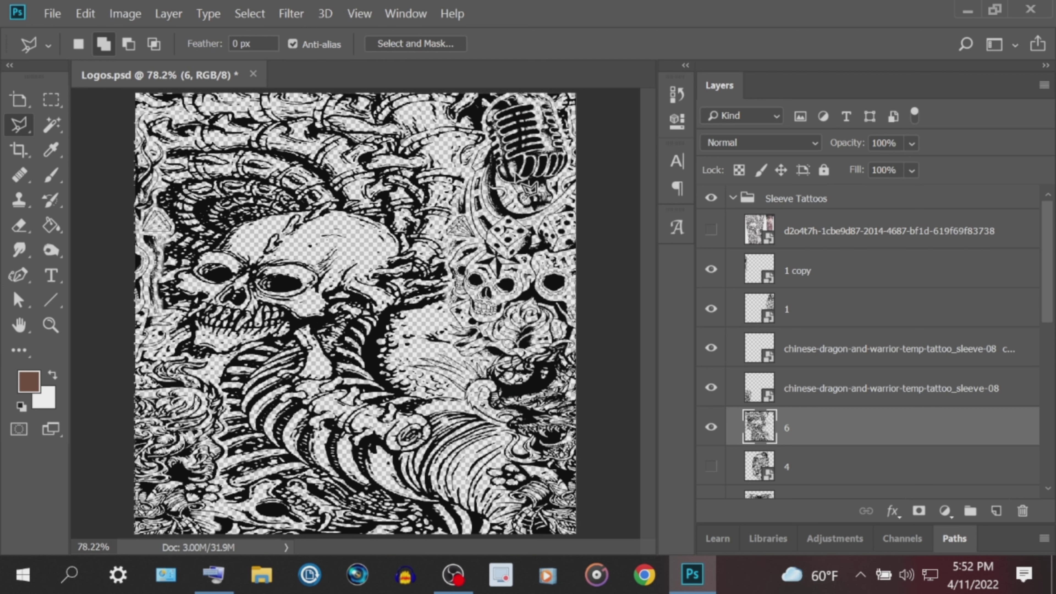
Step: Rasterize layer 1 so its pixels can be edited directly
click(847, 317)
right_click(845, 314)
click(733, 328)
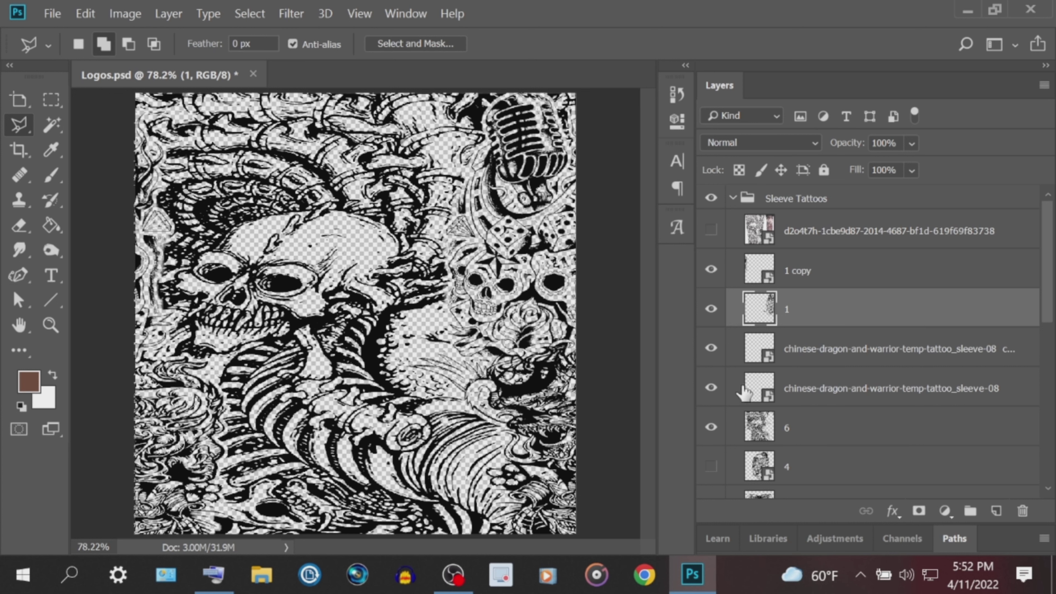
Step: Load the chinese-dragon-and-warrior-temp-tattoo_sleeve-08 copy's opaque pixels as a selection and make layer 1 the active layer
click(718, 346)
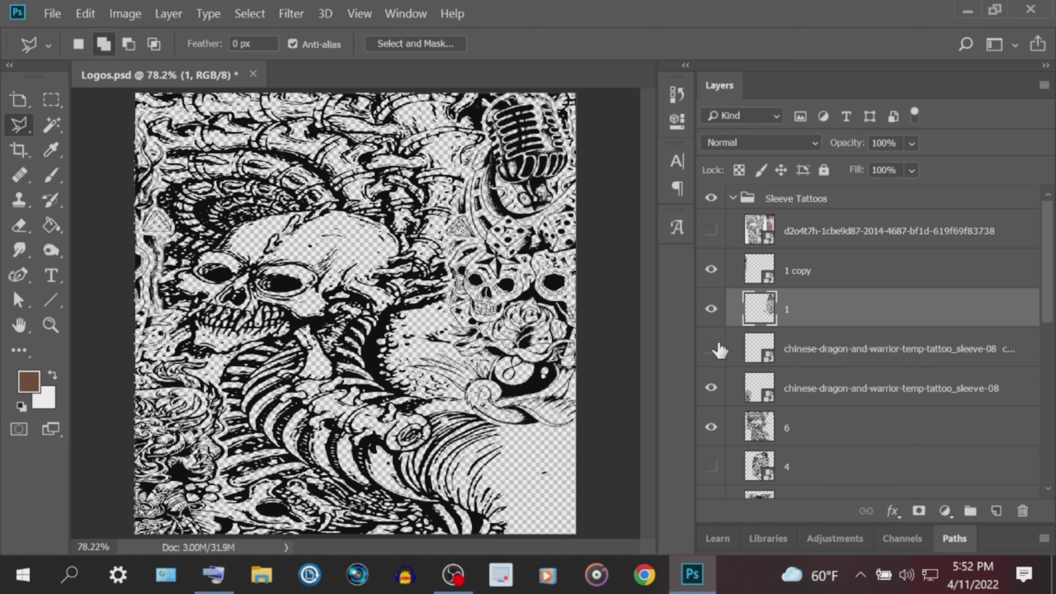
click(717, 348)
click(836, 343)
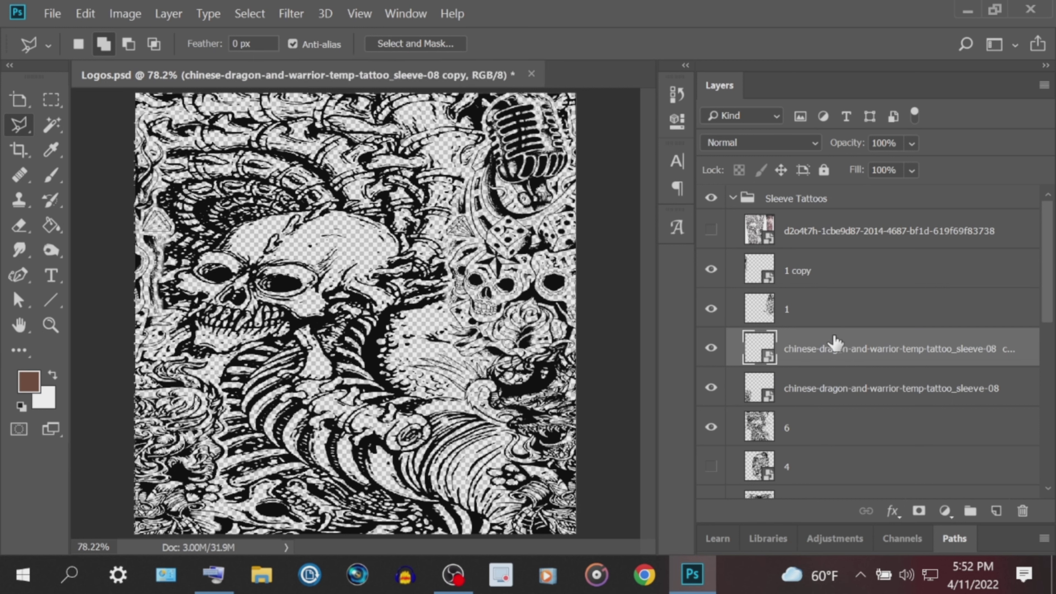
key(ctrl+super+o)
click(619, 389)
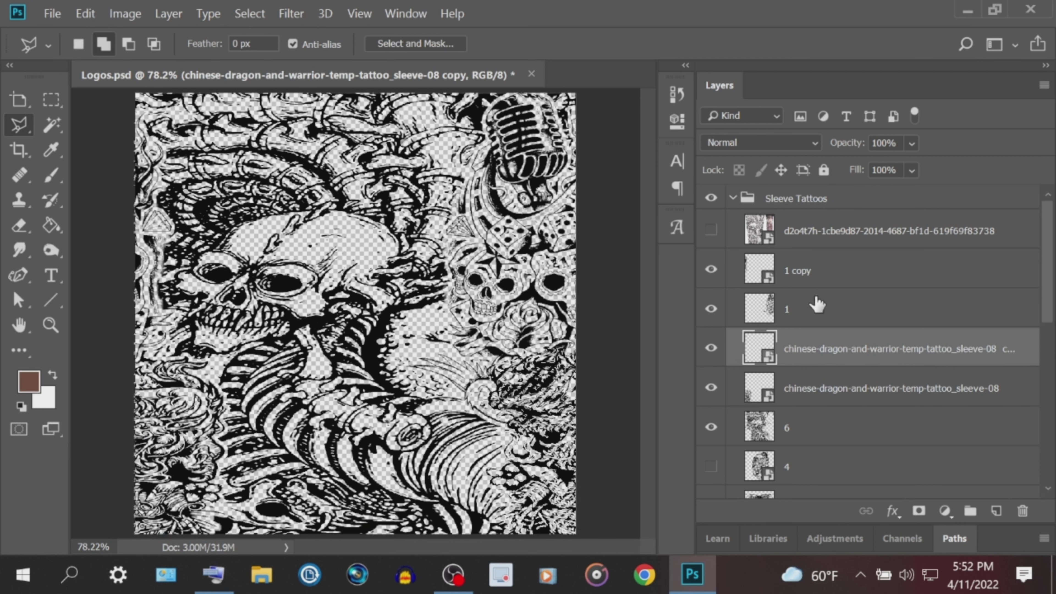
click(812, 314)
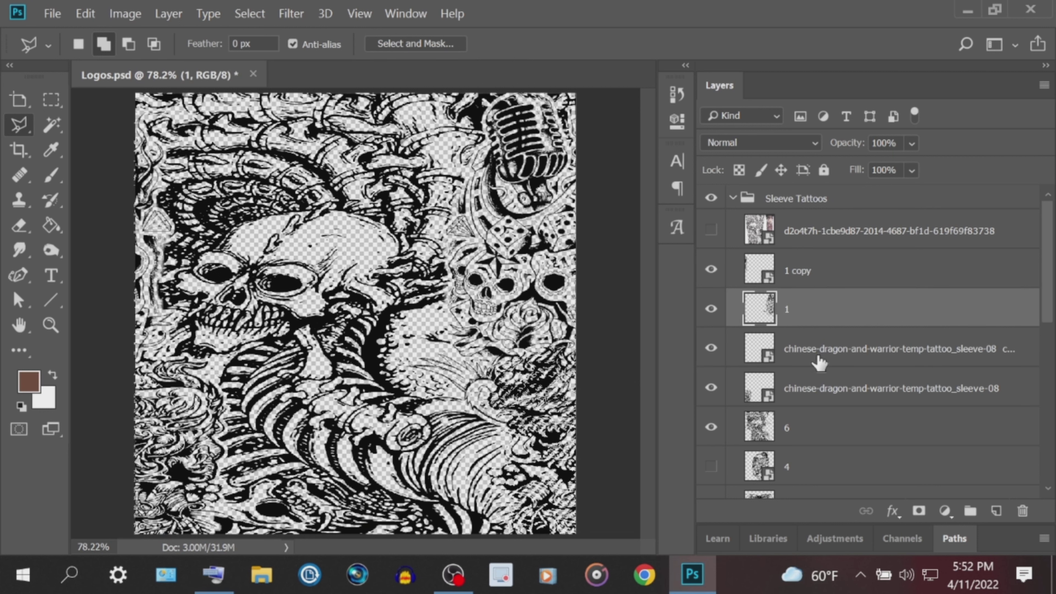
Step: Expand the dragon-and-warrior copy selection by 7 pixels and cut that area out of layer 1
click(246, 15)
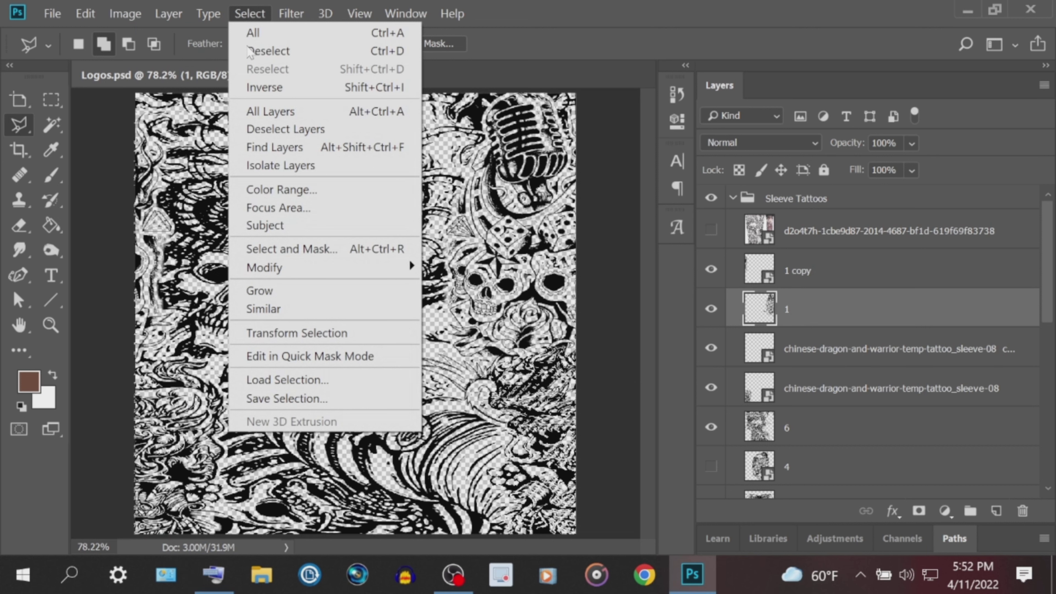
mouse_move(410, 268)
click(461, 304)
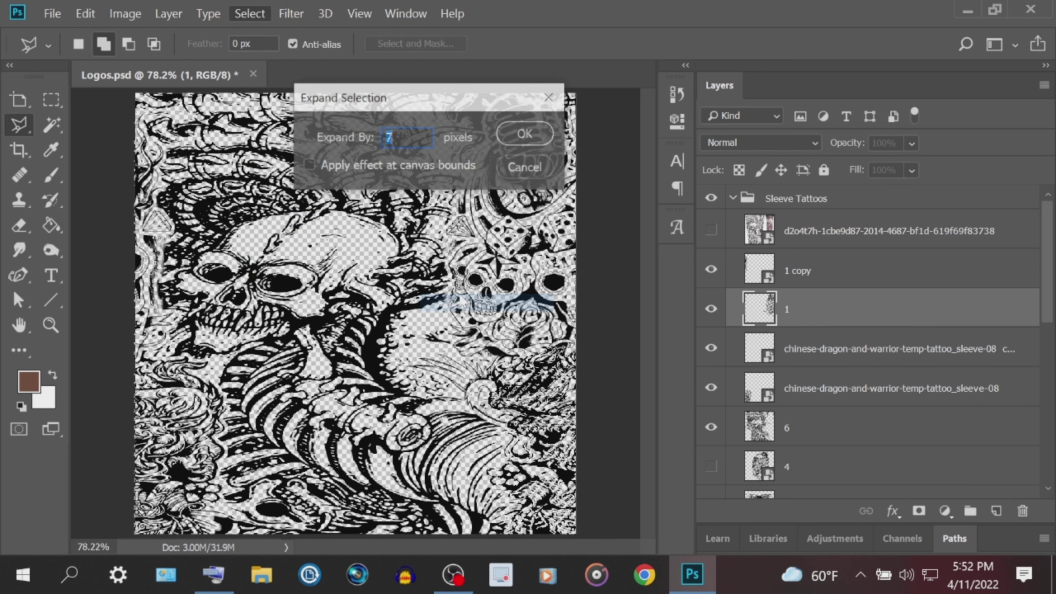
click(527, 133)
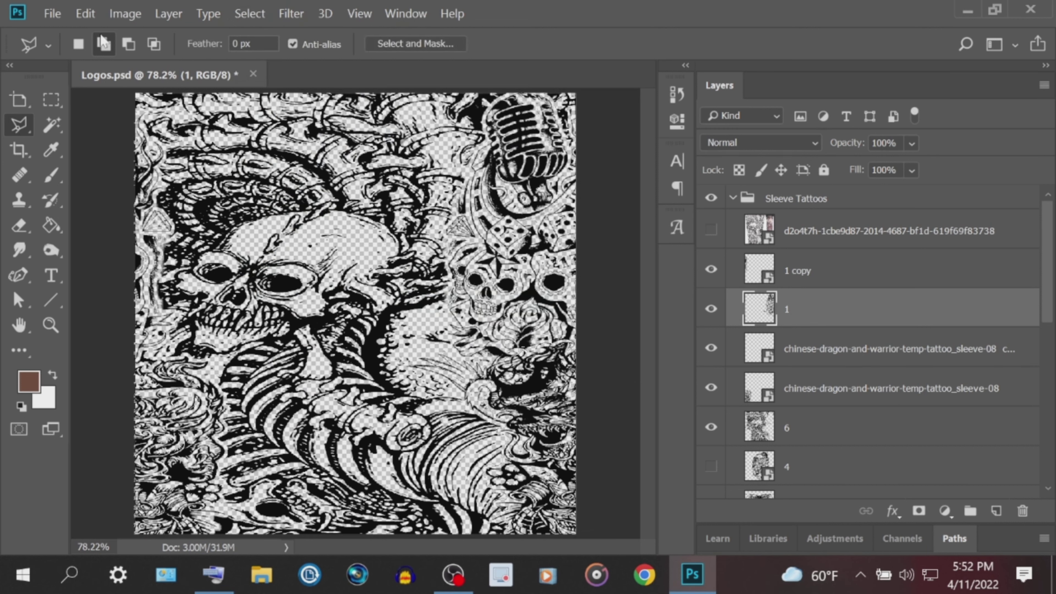
click(85, 13)
click(133, 112)
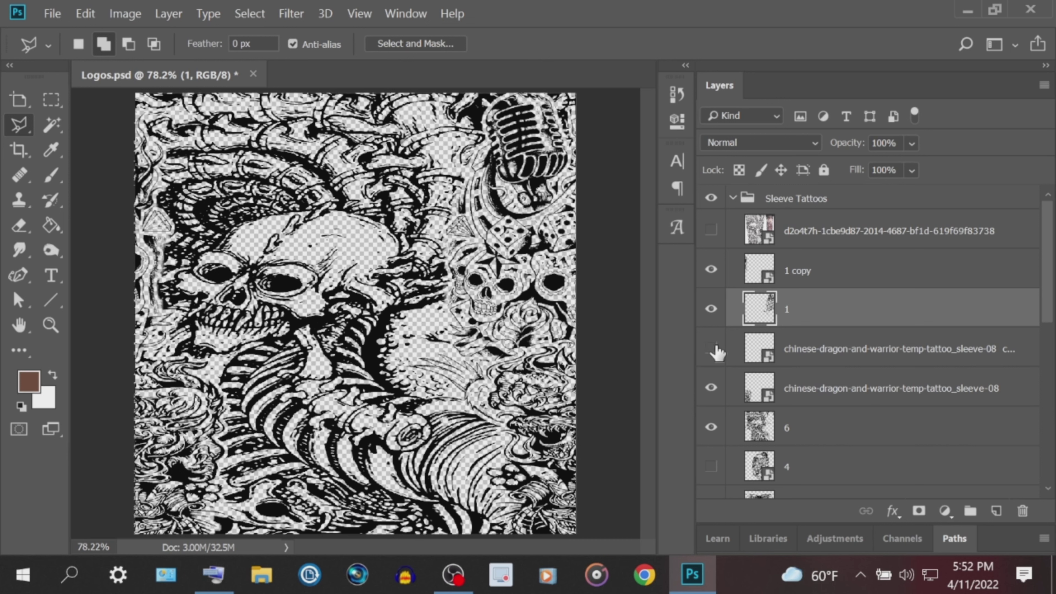
Step: Toggle the dragon-and-warrior copy and layer 1 off and on in turn to check the cutout along their overlap
click(714, 349)
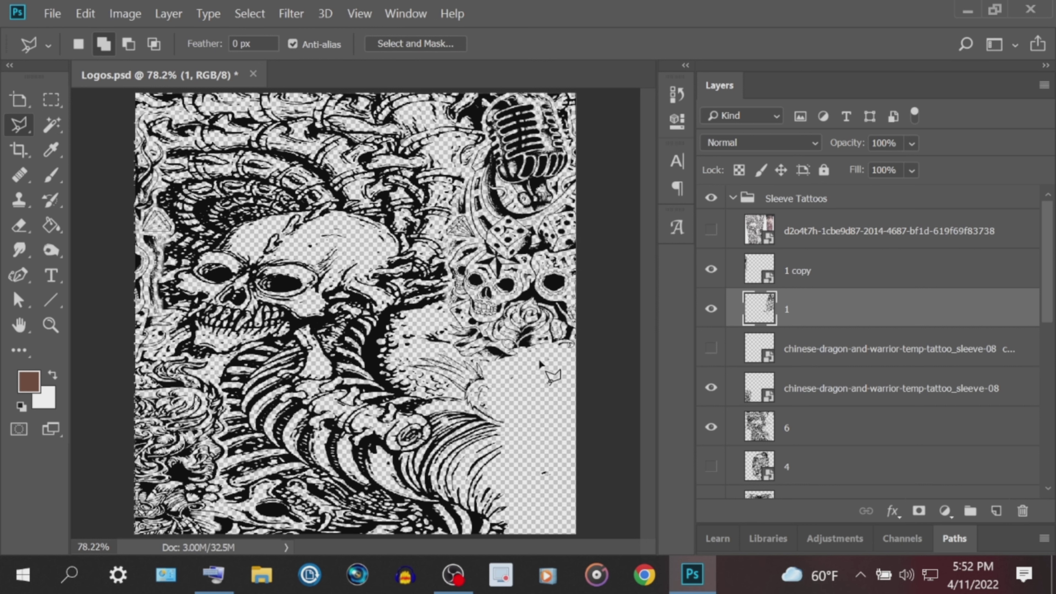
click(711, 349)
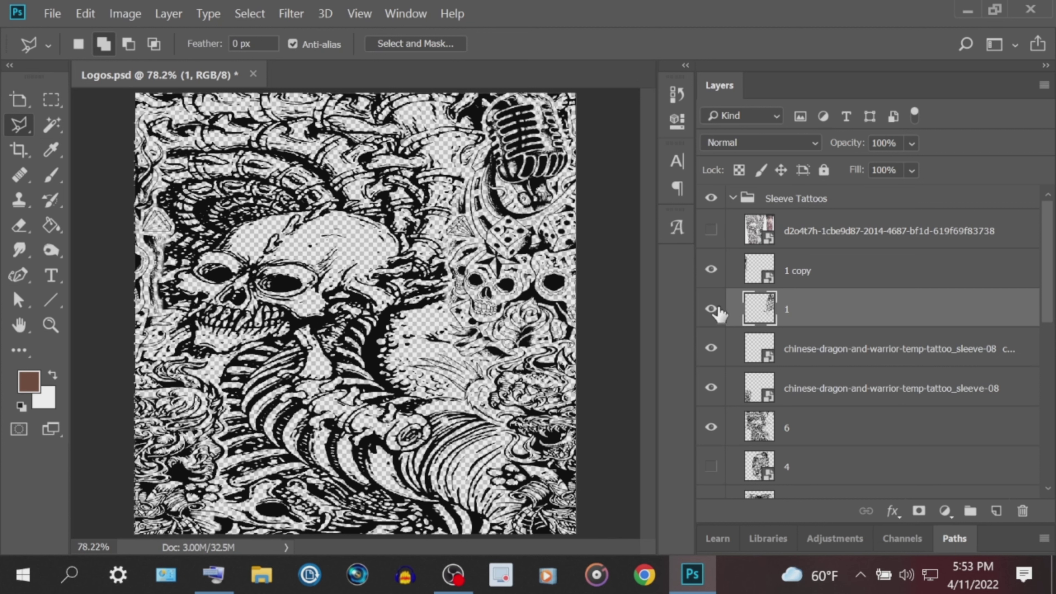
click(711, 309)
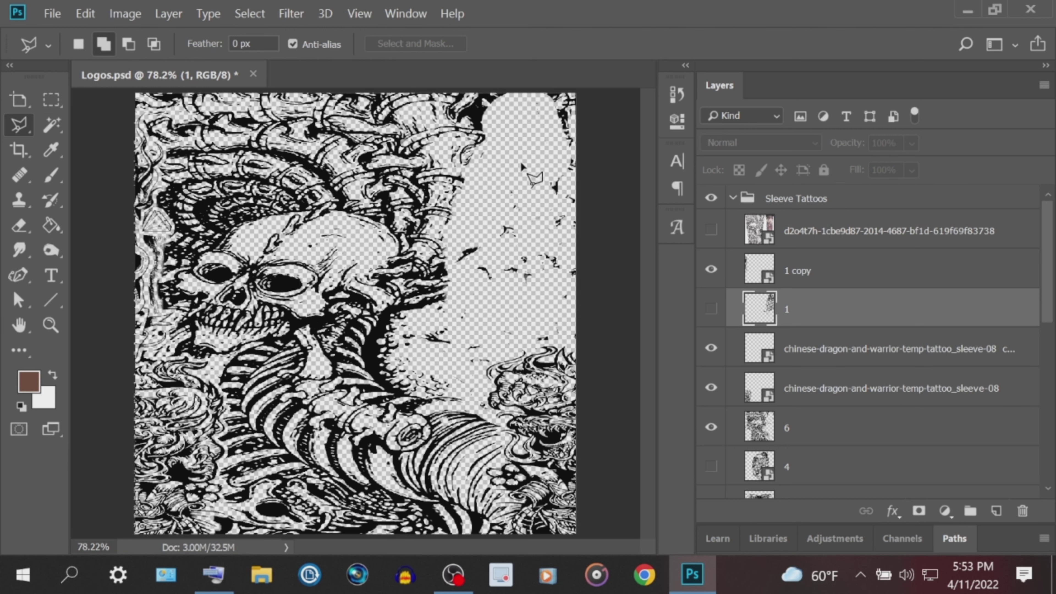
click(711, 309)
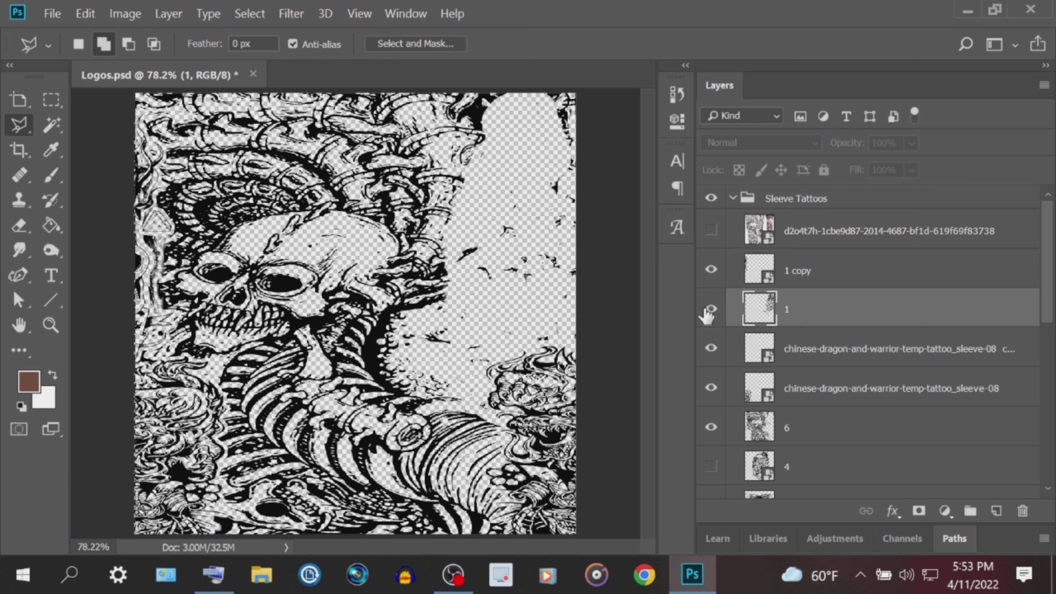
Step: Preview the artworks on layers 4 and 3 against the sleeve composition
scroll(709, 430, down, 1)
click(711, 435)
scroll(710, 441, down, 1)
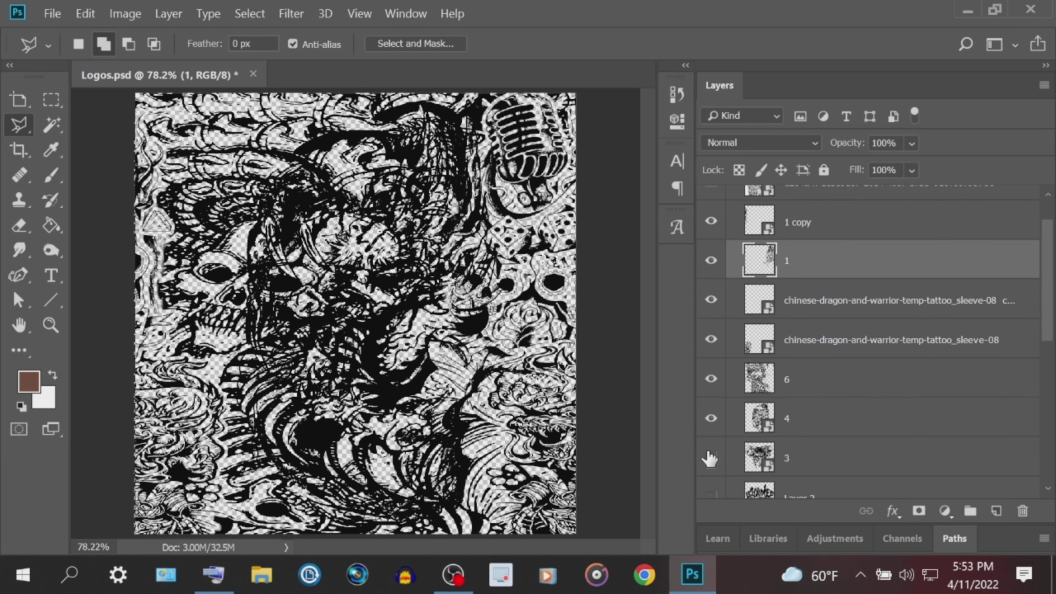
click(708, 458)
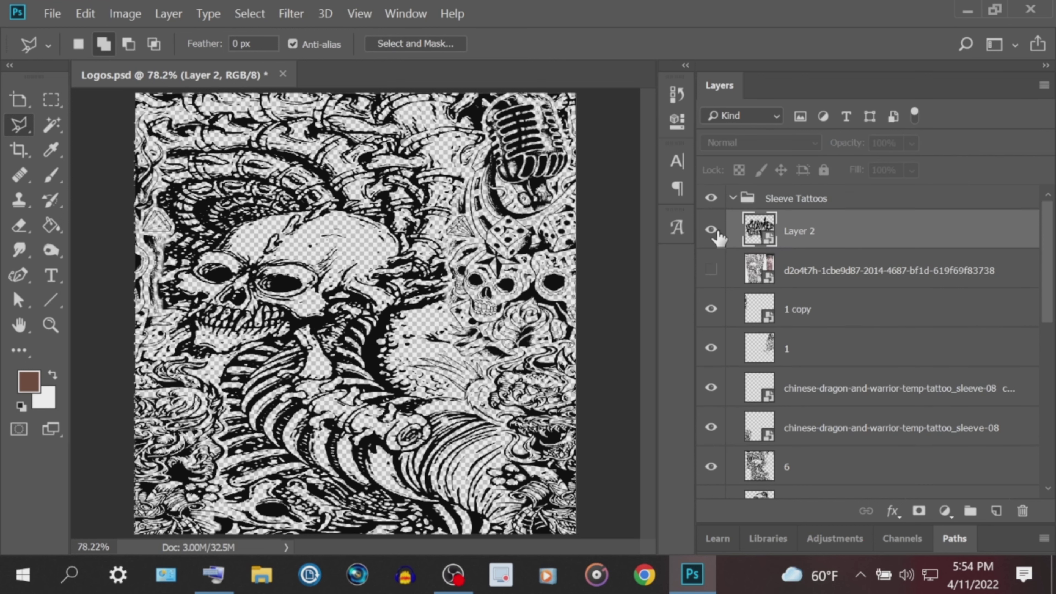
Step: Show Layer 2, scale its lettering to 72.62% height and move it to about X 482 px and Y 882 px
click(711, 229)
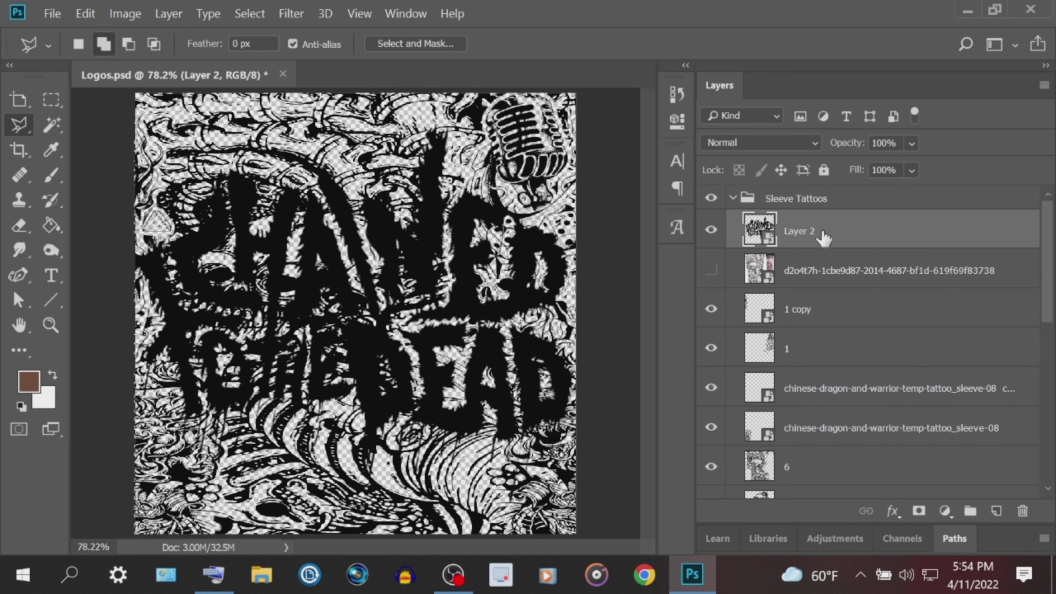
right_click(338, 248)
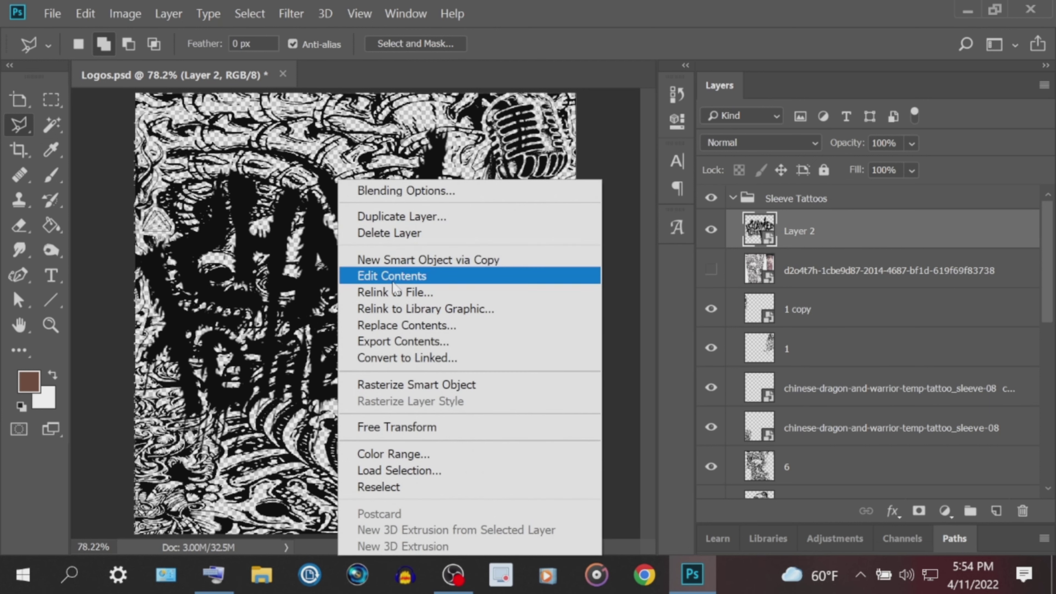
click(430, 435)
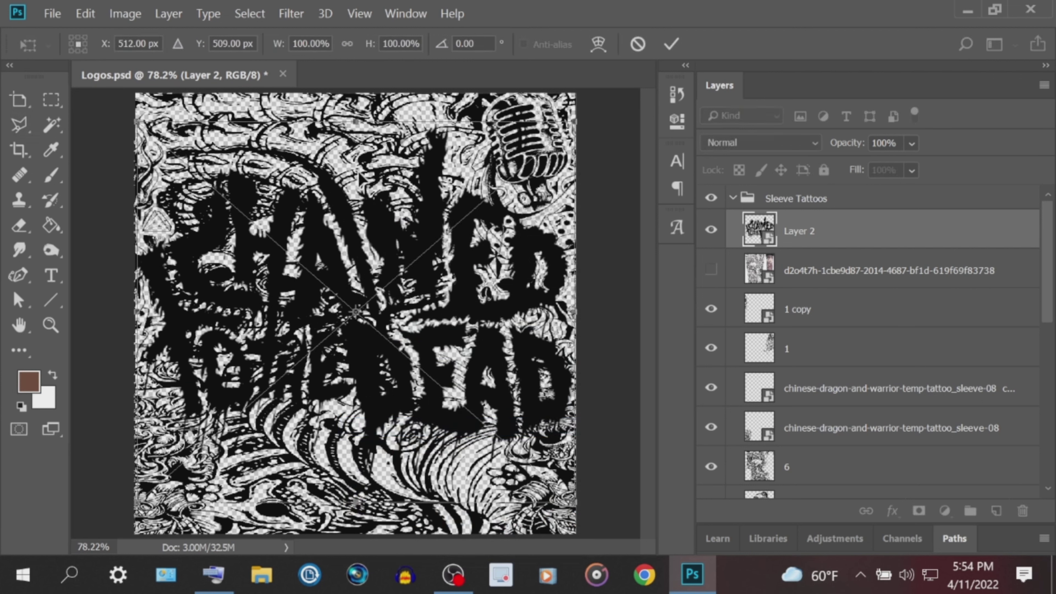
drag(358, 116, 360, 172)
drag(351, 284, 321, 387)
drag(345, 287, 344, 334)
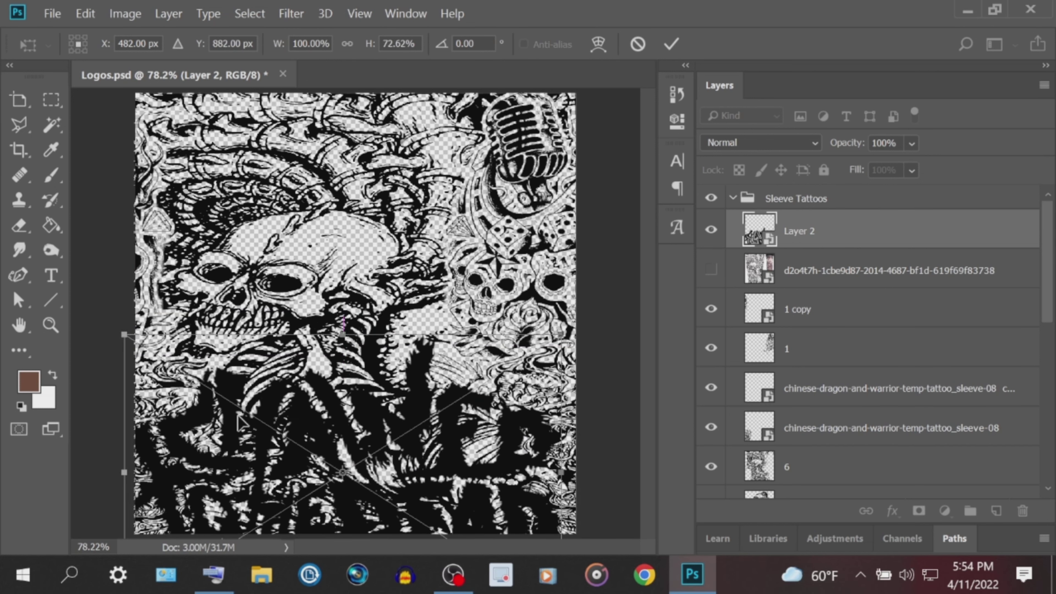
Step: Scale the Layer 2 lettering to 53.94% width and 49.21% height, place it at about X 485.5 px and Y 889.5 px, and apply the transform
drag(124, 472, 228, 455)
drag(569, 437, 462, 443)
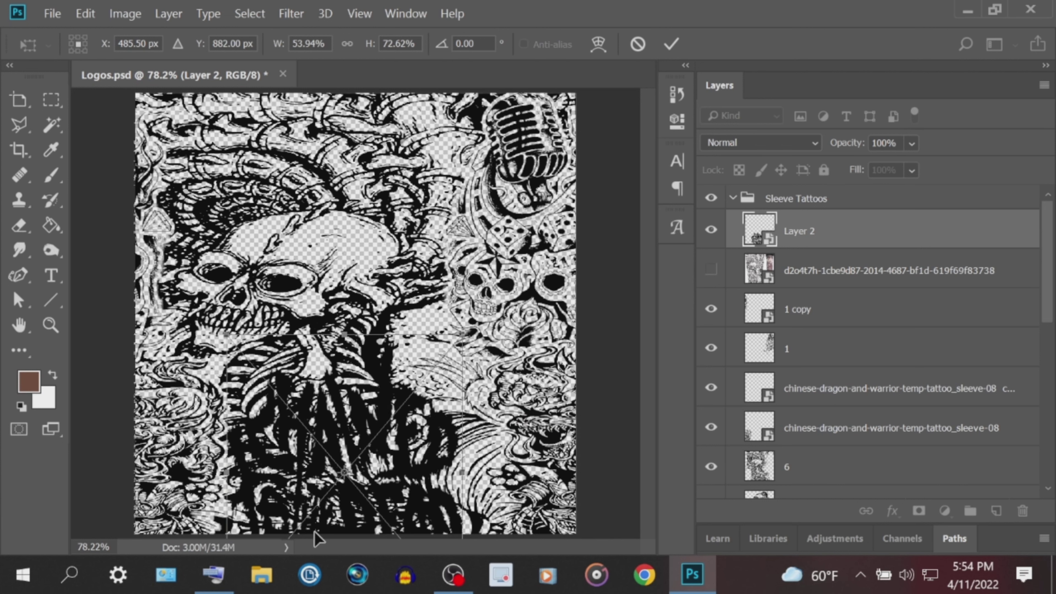
drag(342, 335, 345, 420)
drag(341, 474, 338, 428)
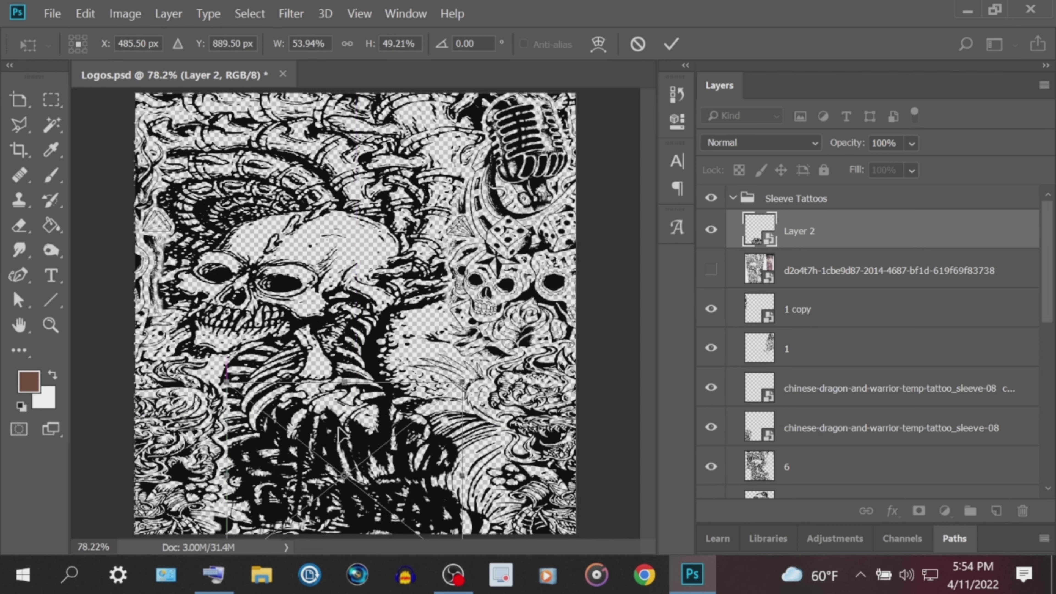
click(672, 44)
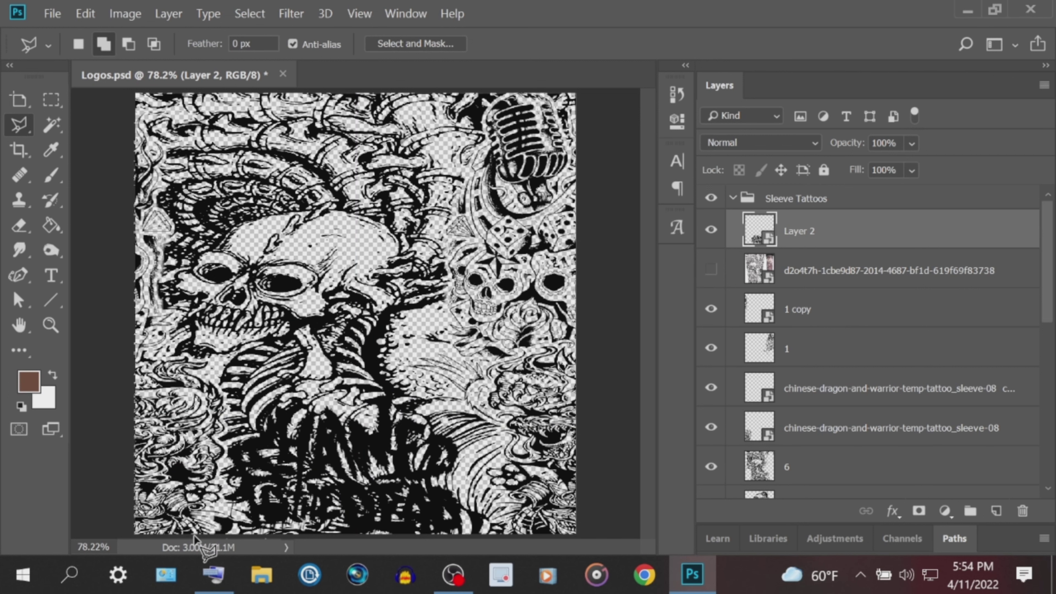
Step: Load the Layer 2 lettering's outline as a selection, expand it, and cut it out of layer 6
click(213, 574)
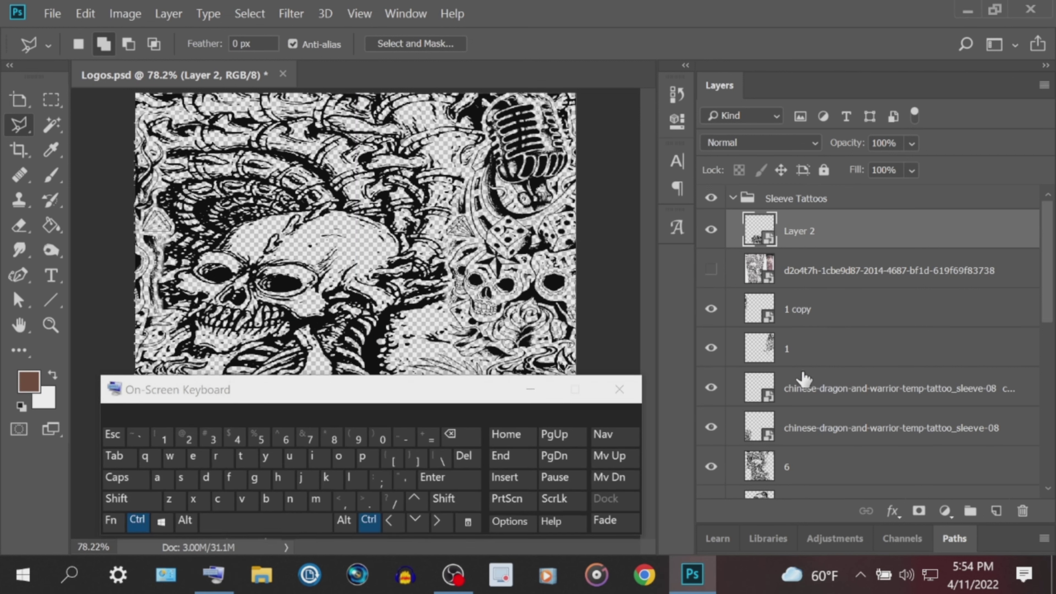
click(822, 472)
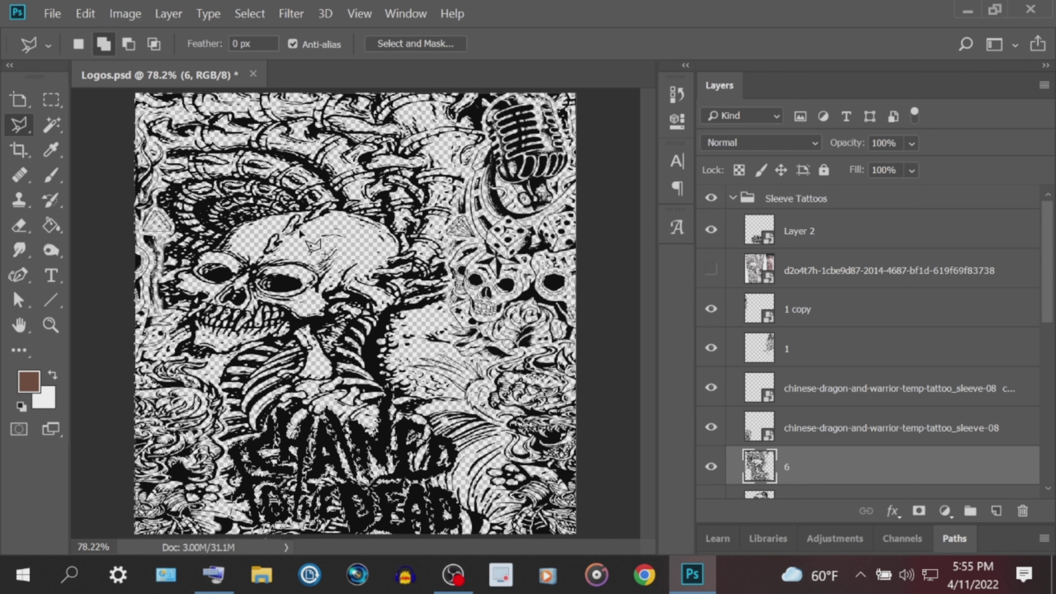
click(254, 16)
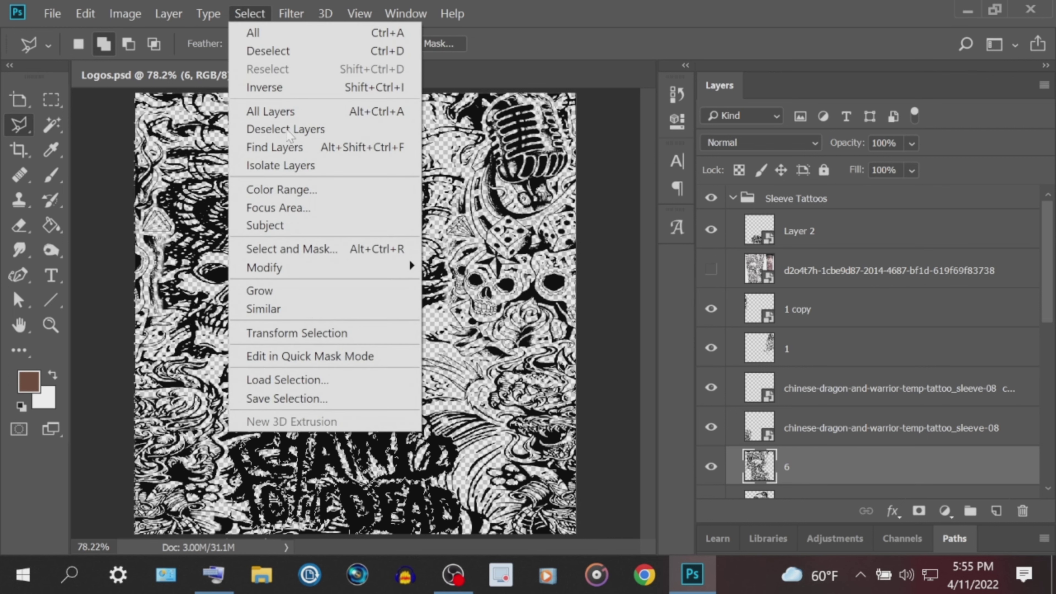
mouse_move(406, 267)
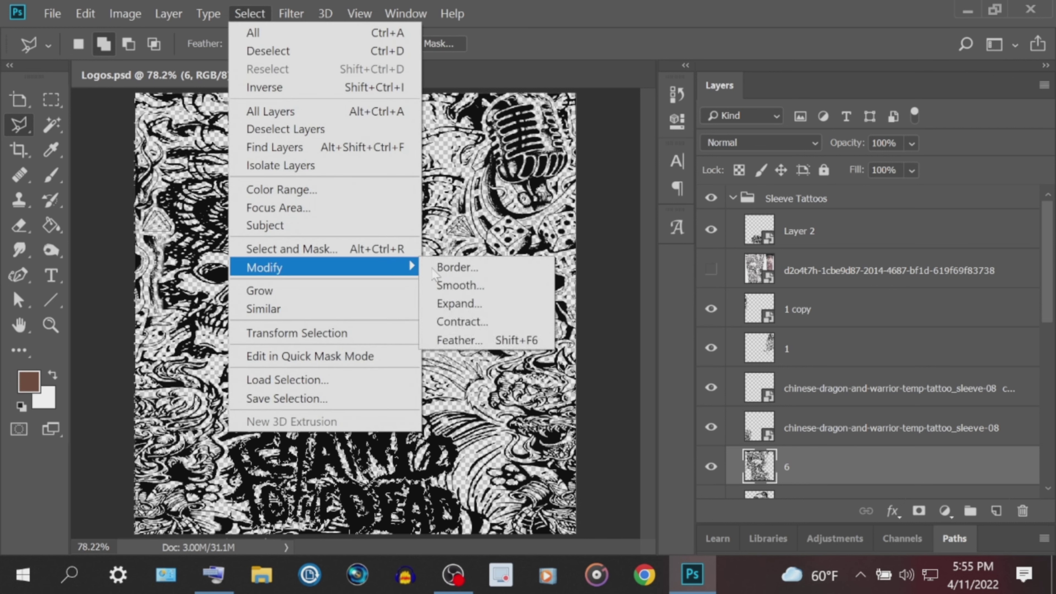
click(483, 310)
click(533, 135)
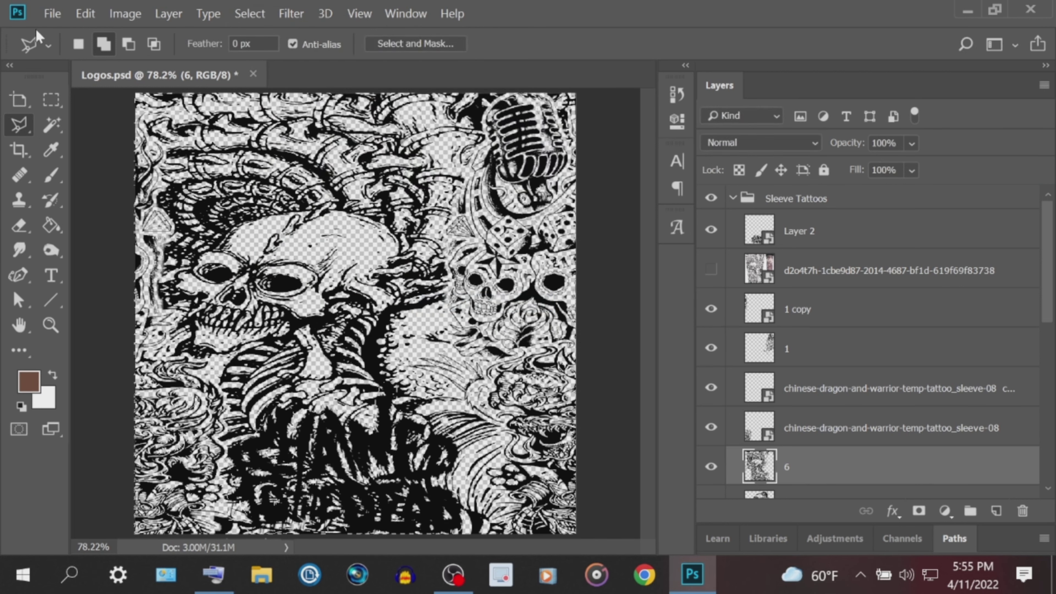
click(85, 16)
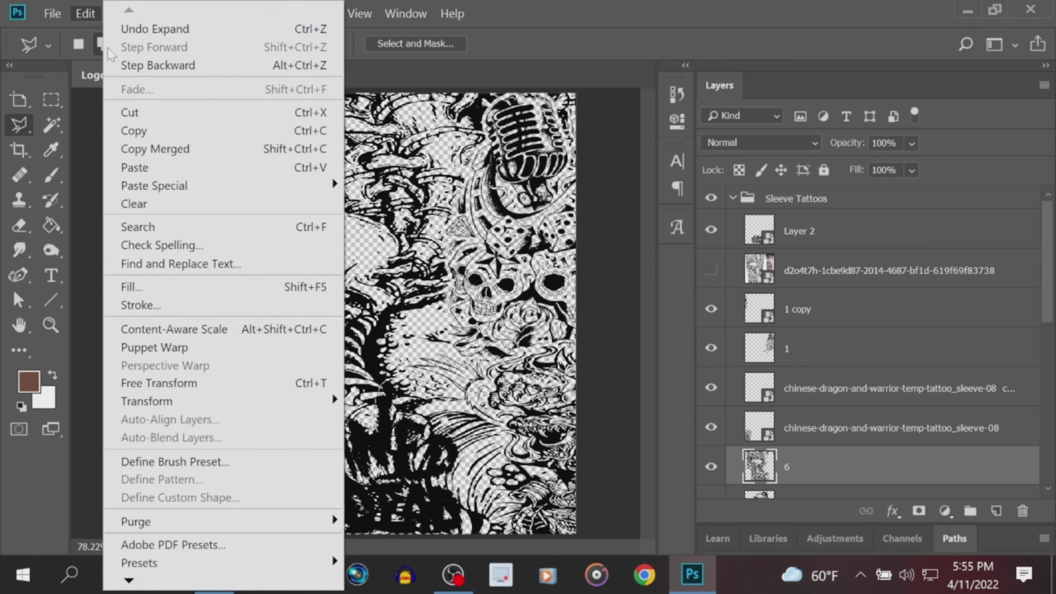
click(149, 111)
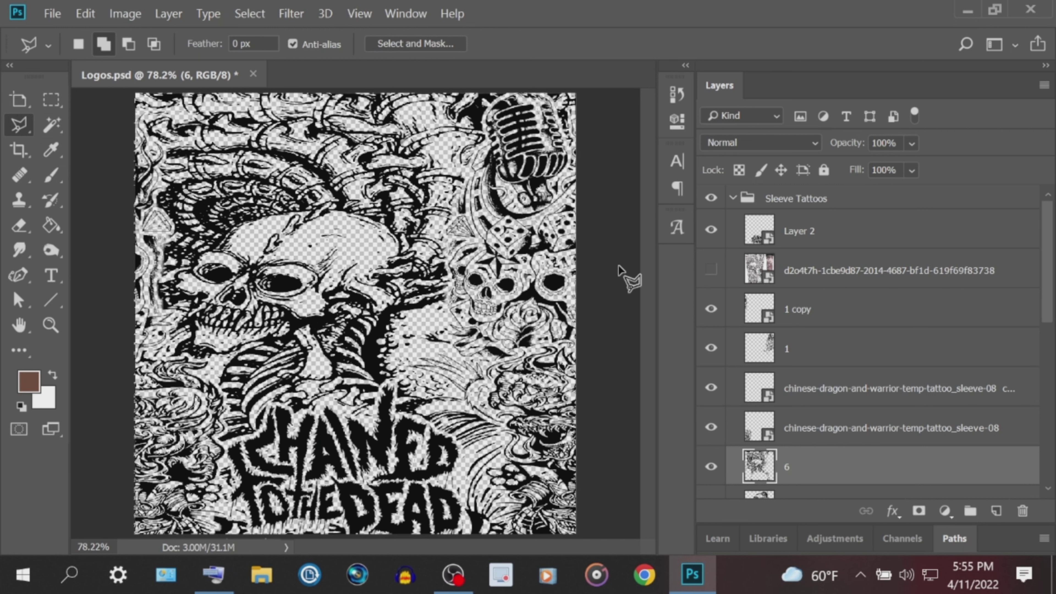
Step: Preview the artwork on layer 4 against the sleeve composition and hide it again
scroll(803, 444, down, 2)
scroll(805, 444, down, 1)
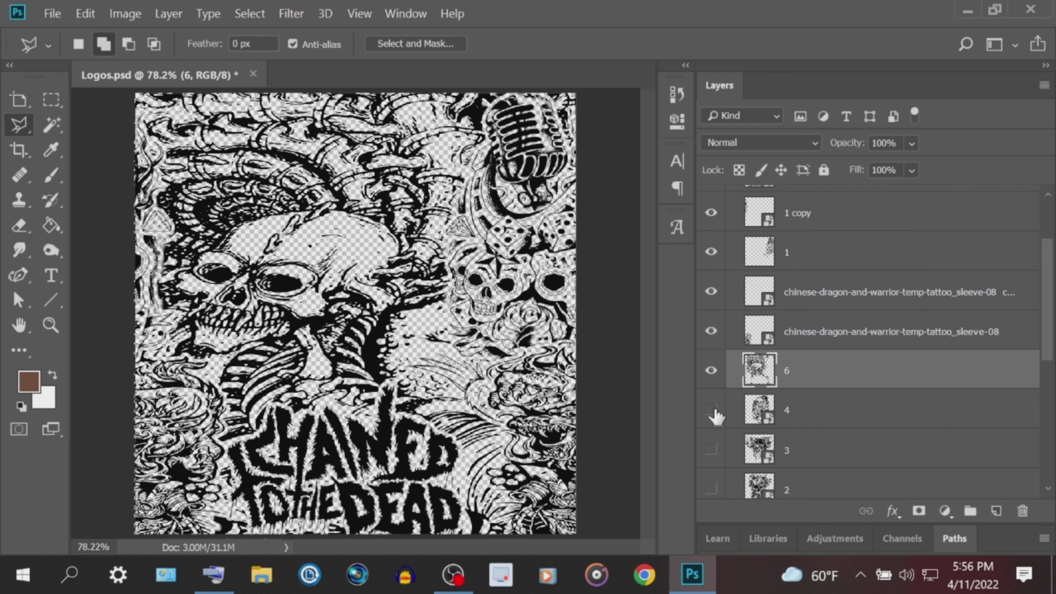
scroll(718, 417, down, 1)
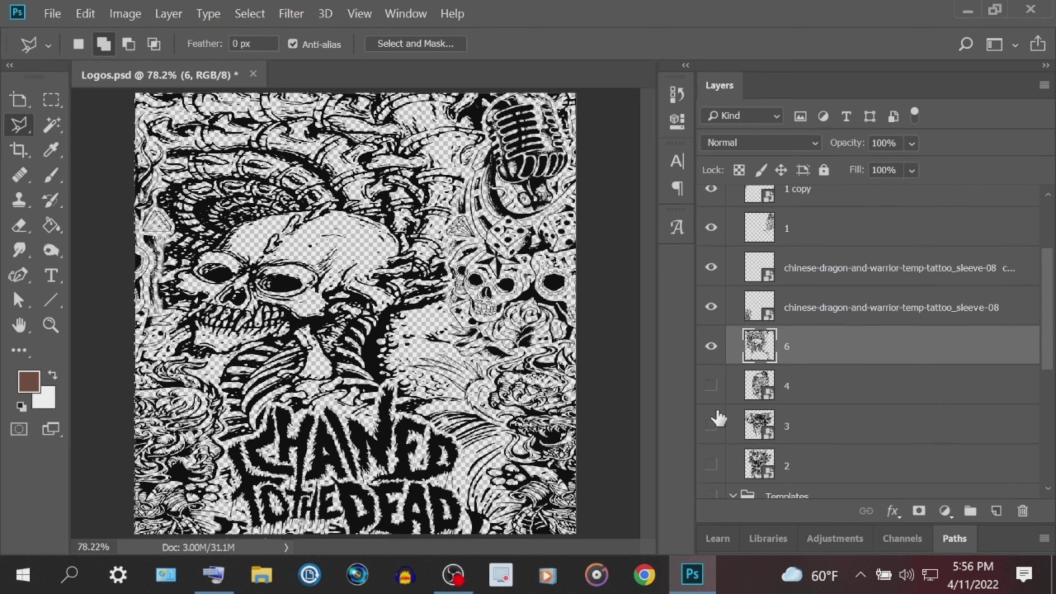
click(712, 386)
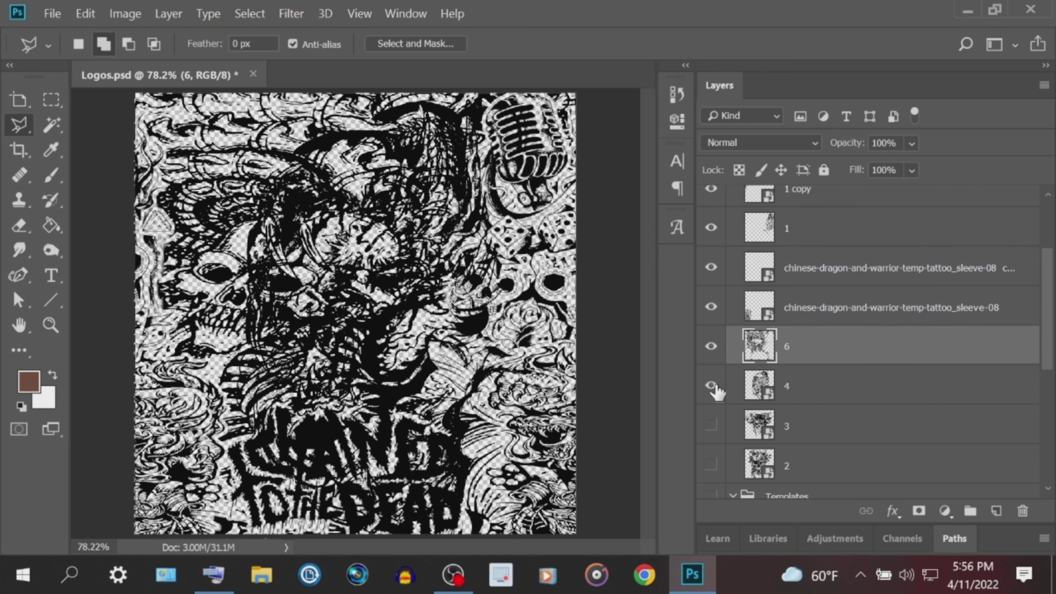
click(712, 386)
Step: Show layer 3, scale its artwork to 75.98% width and 55.40% height, and move it to about X 370 px and Y 238.5 px
click(712, 425)
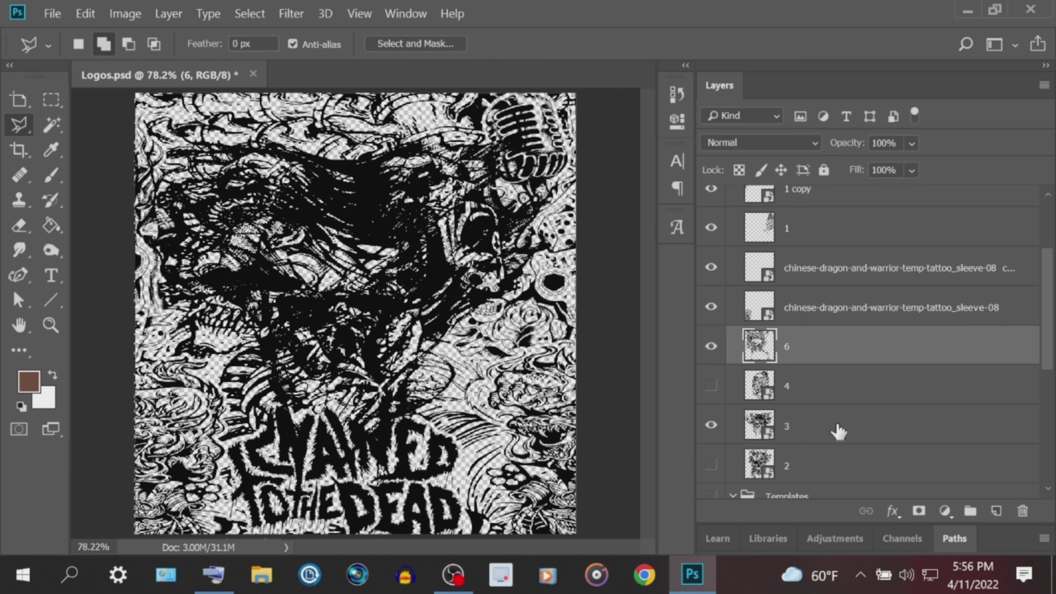
click(837, 431)
right_click(337, 274)
click(434, 428)
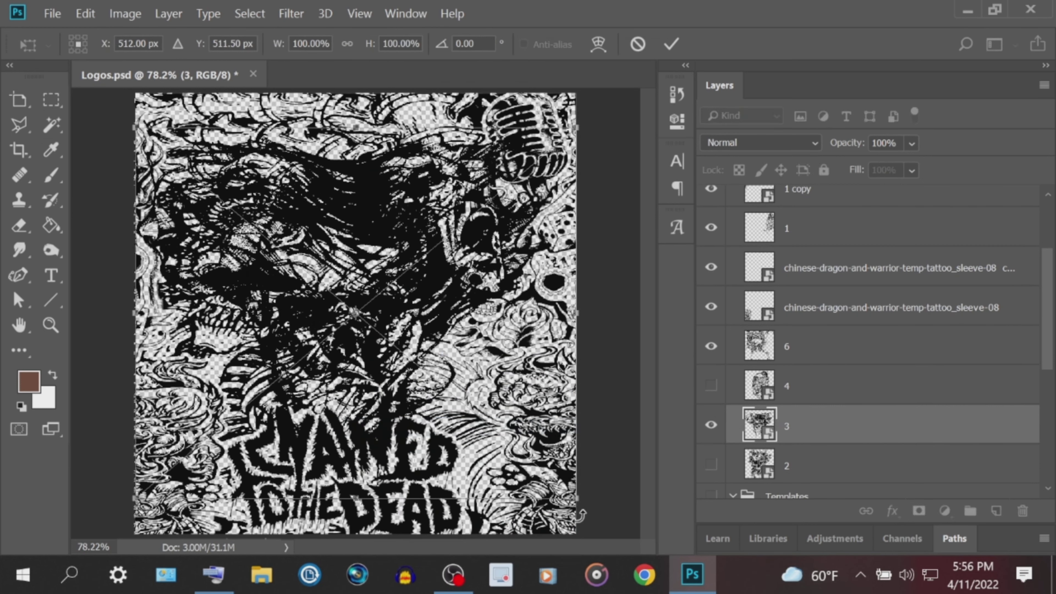
drag(579, 499, 470, 333)
drag(267, 293, 288, 257)
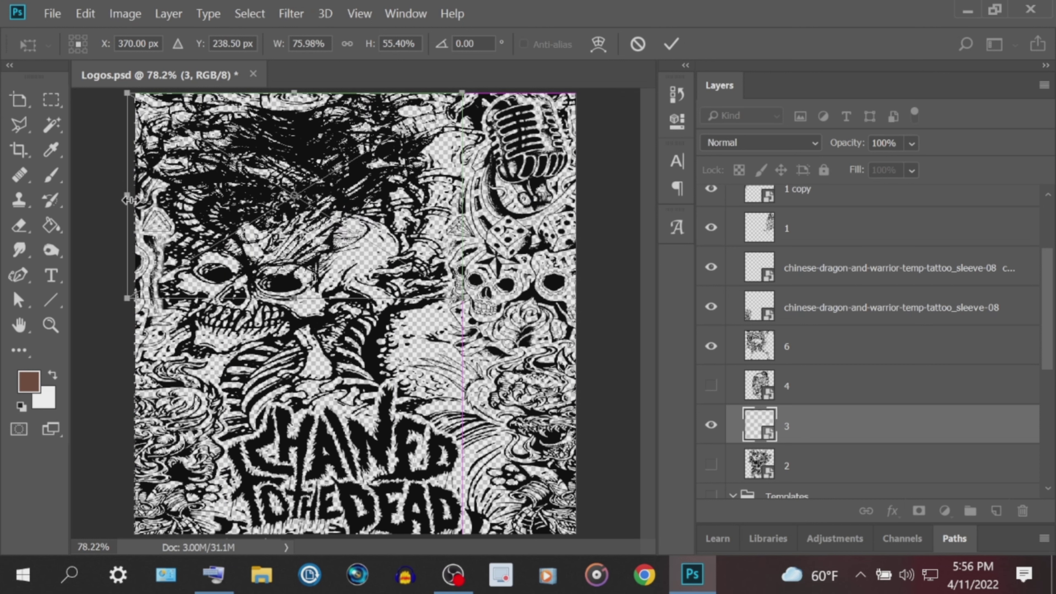
Step: Shrink the layer 3 artwork inward from its left and top edges and apply the transform
drag(125, 200, 200, 199)
mouse_move(329, 93)
mouse_down()
mouse_move(324, 174)
mouse_move(293, 145)
mouse_move(324, 133)
mouse_up()
click(670, 43)
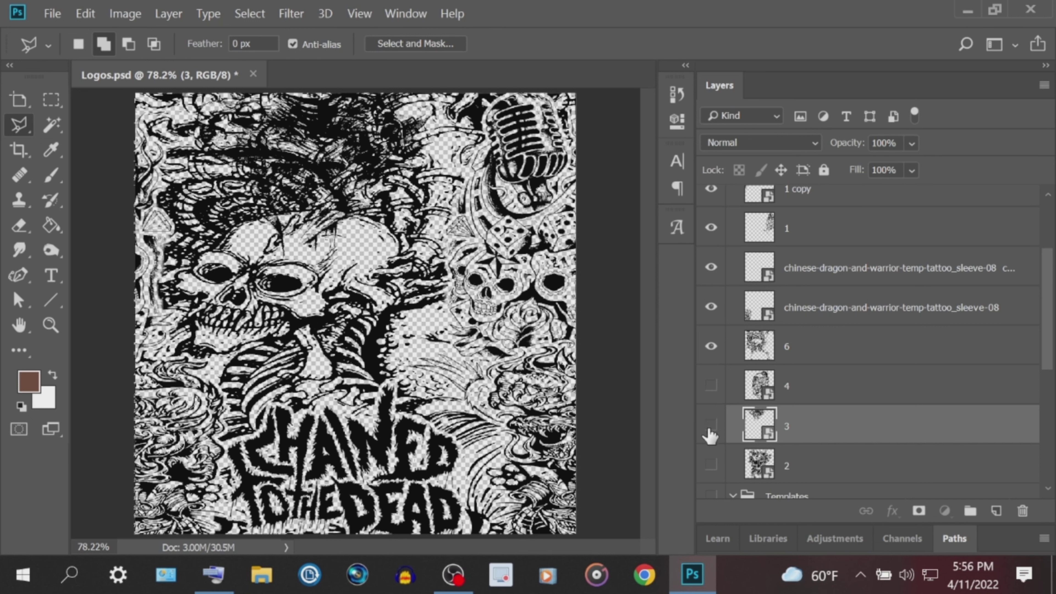
Step: Isolate layer 6 with the lettering by hiding the other artworks, and examine its cutouts and the edit history
click(710, 431)
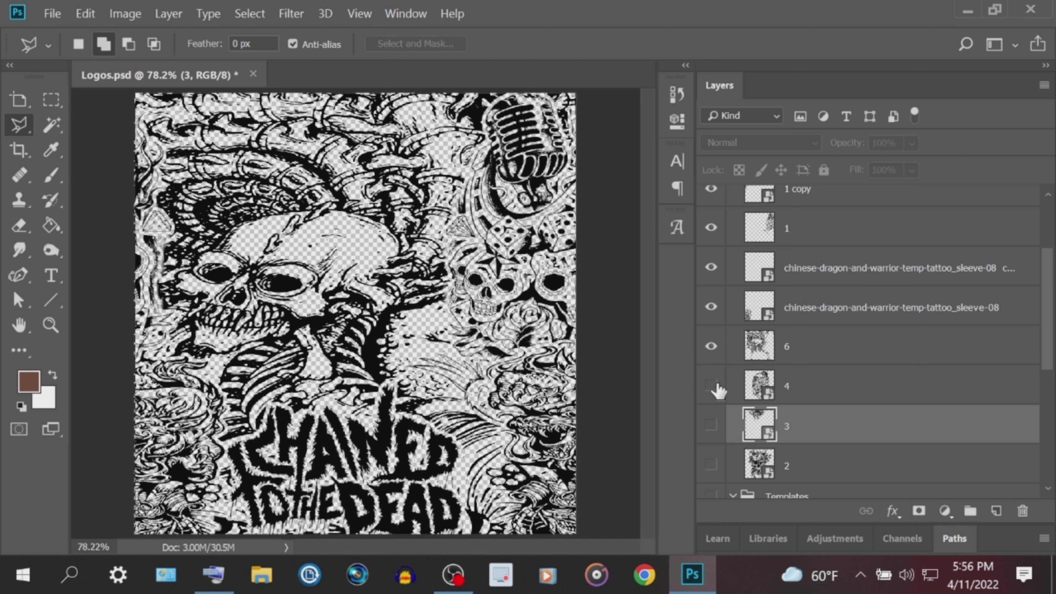
click(711, 347)
click(712, 306)
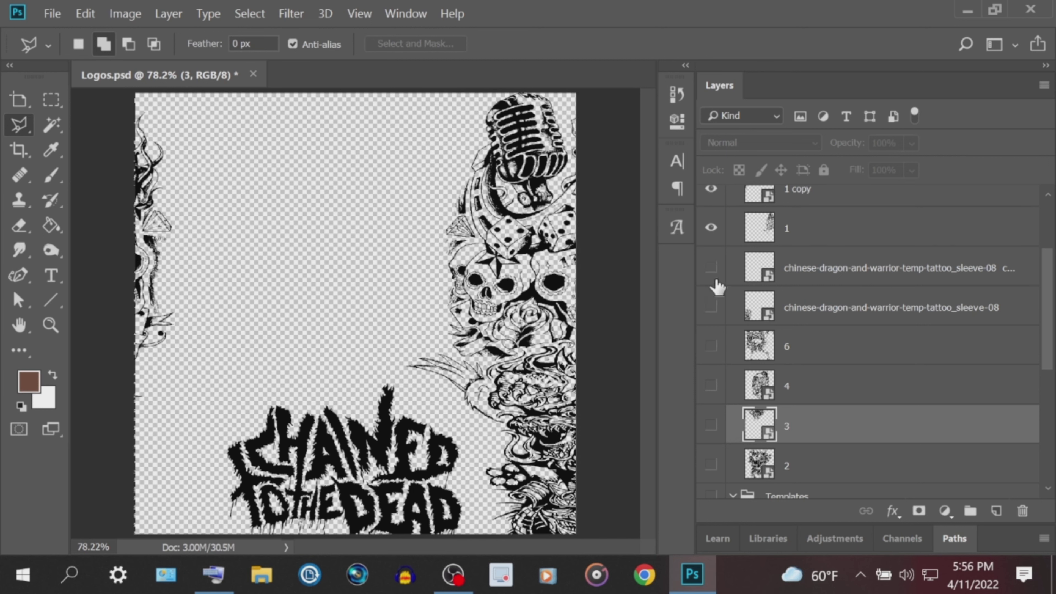
click(711, 227)
click(710, 189)
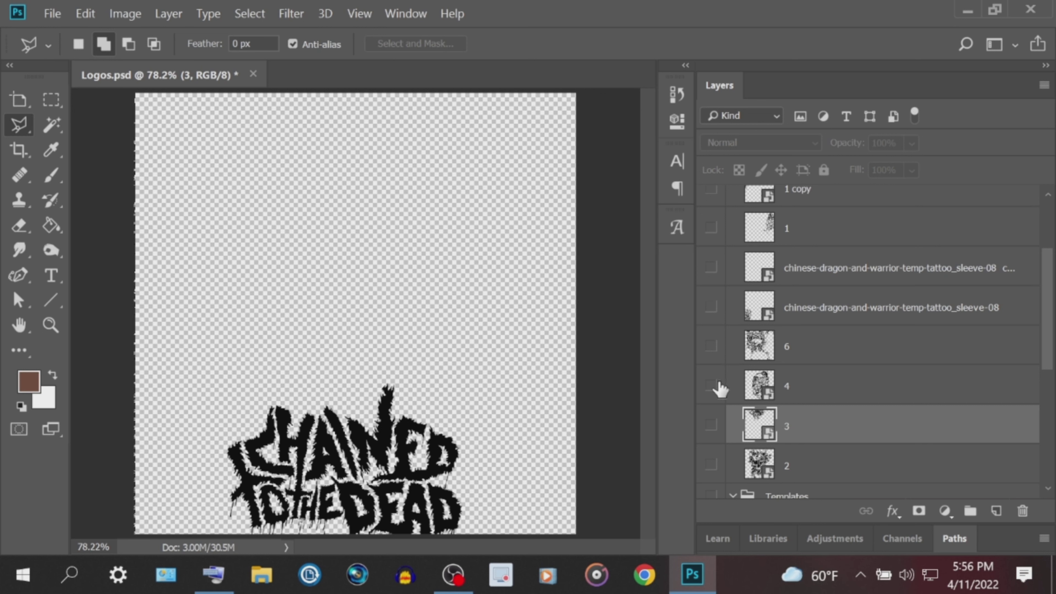
click(711, 346)
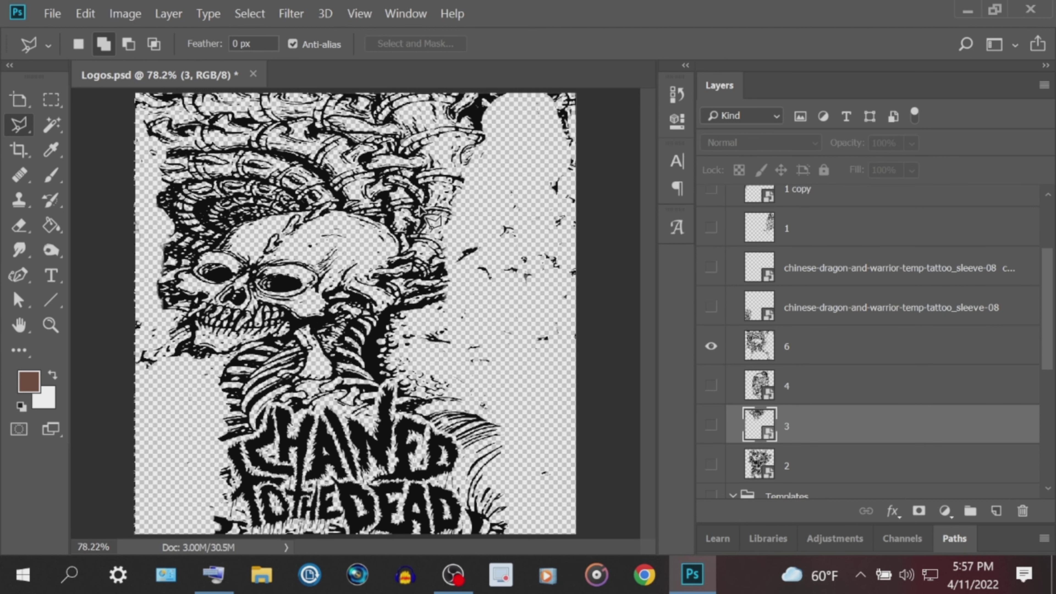
click(676, 94)
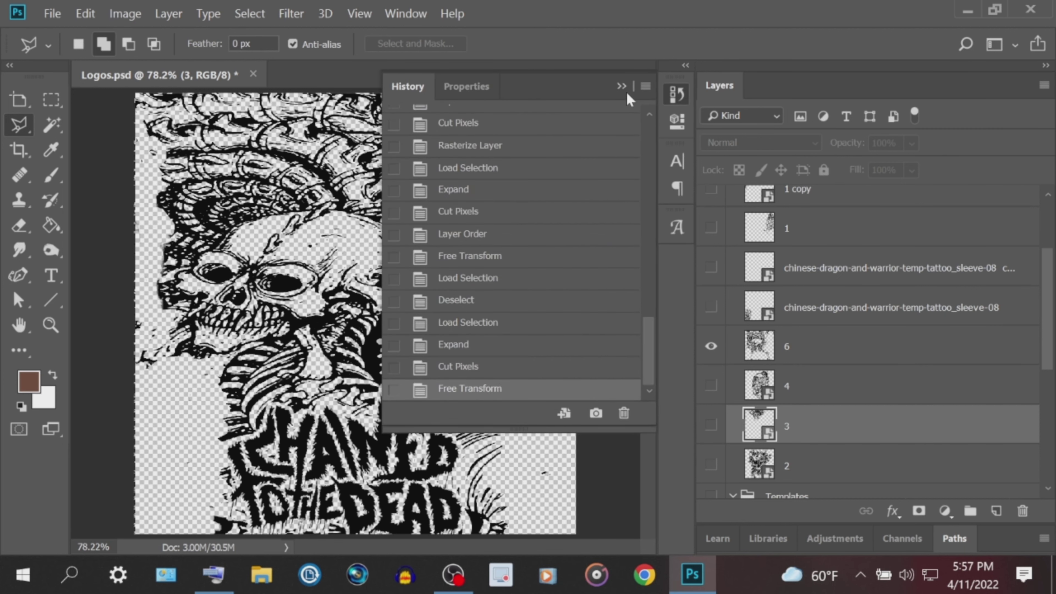
click(622, 86)
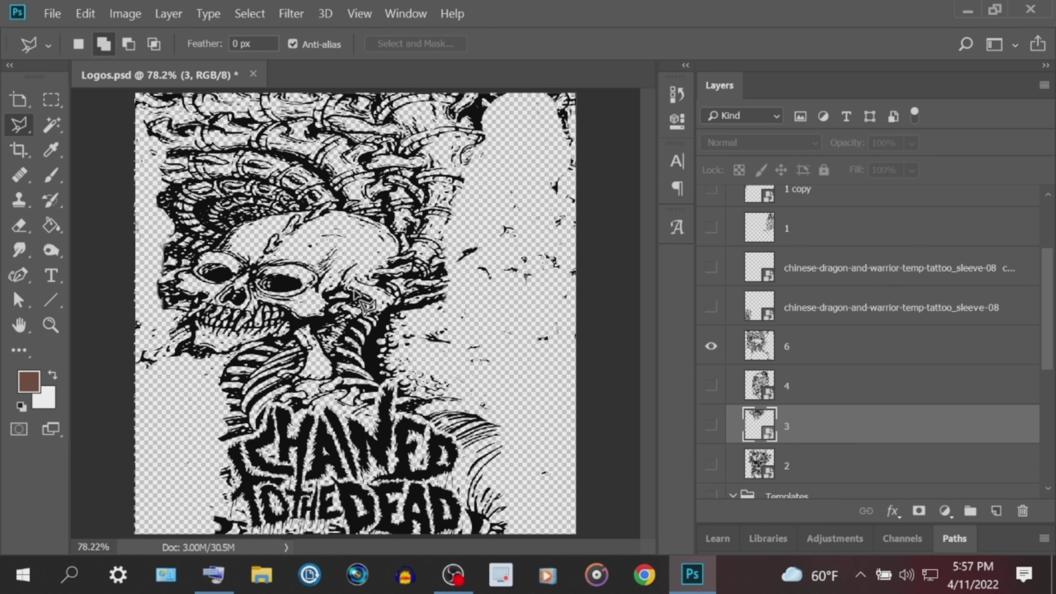
Step: Preview layer 4 once more, and turn the dragon-and-warrior layers, 1, 1 copy and 3 back on
click(716, 388)
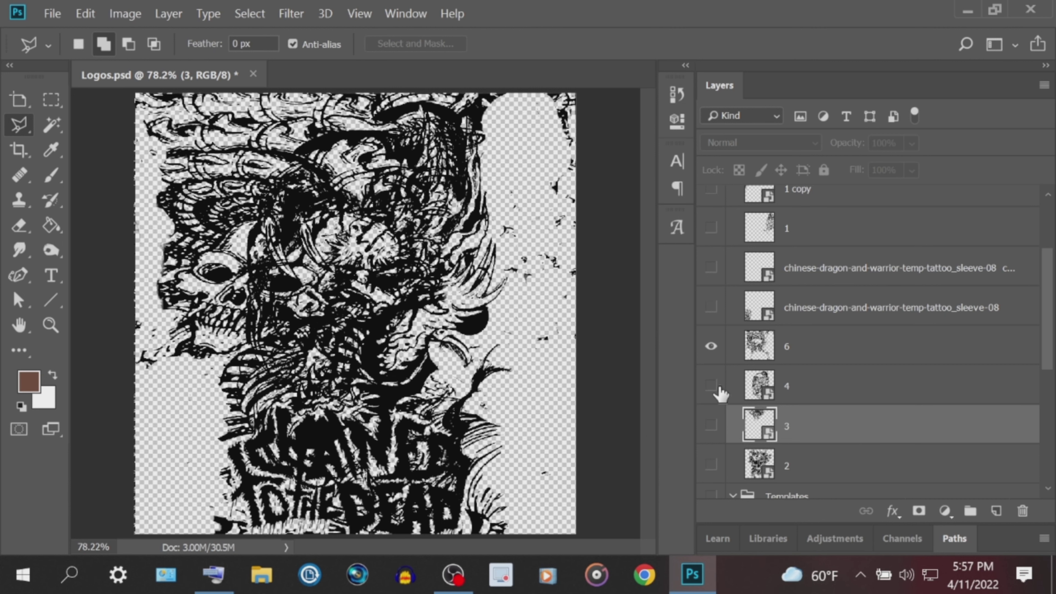
click(711, 268)
click(711, 228)
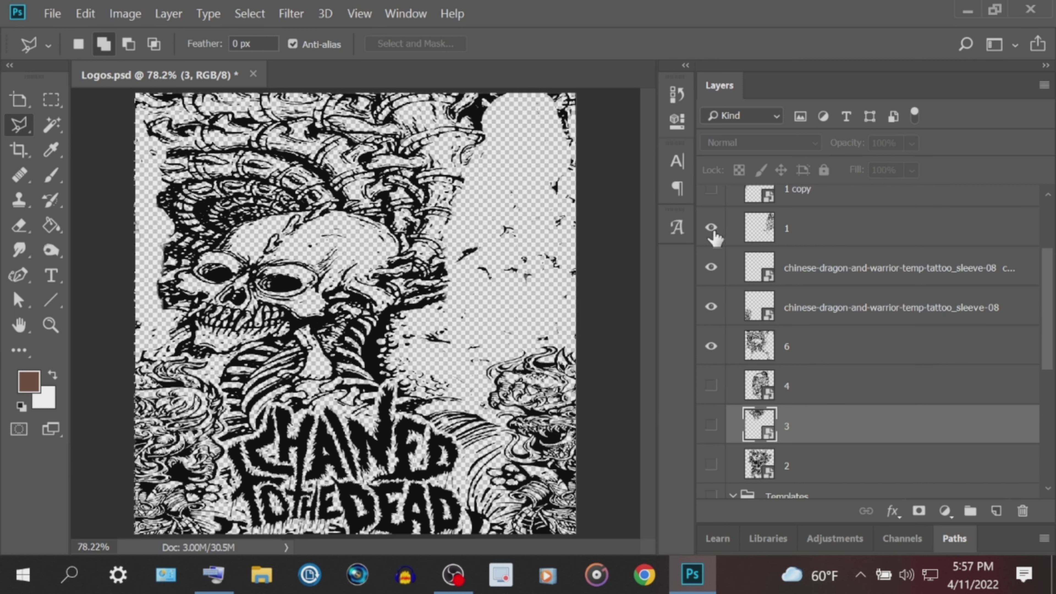
scroll(711, 224, up, 1)
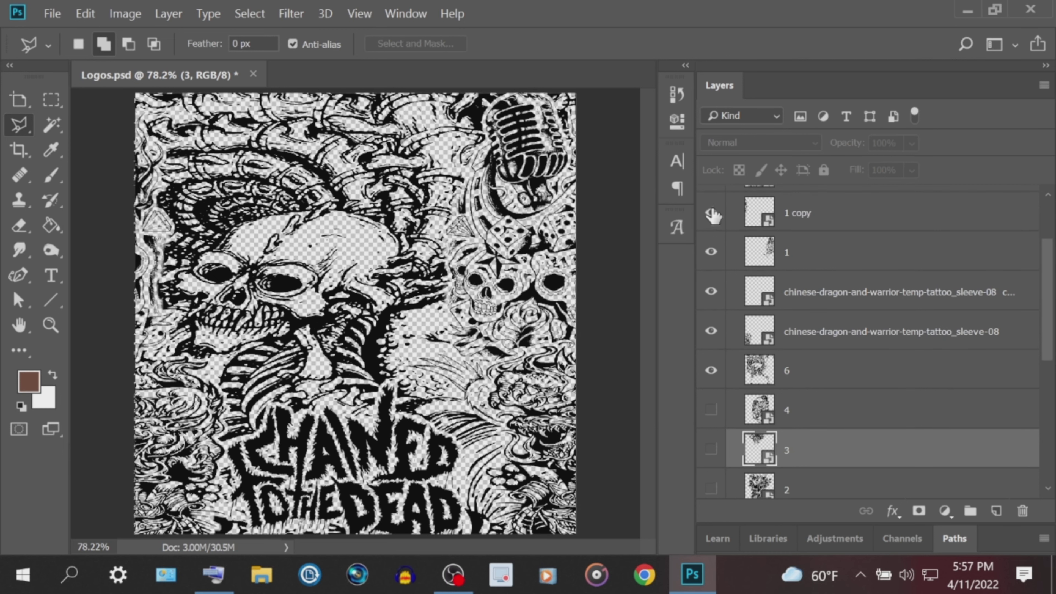
scroll(739, 362, down, 3)
click(711, 353)
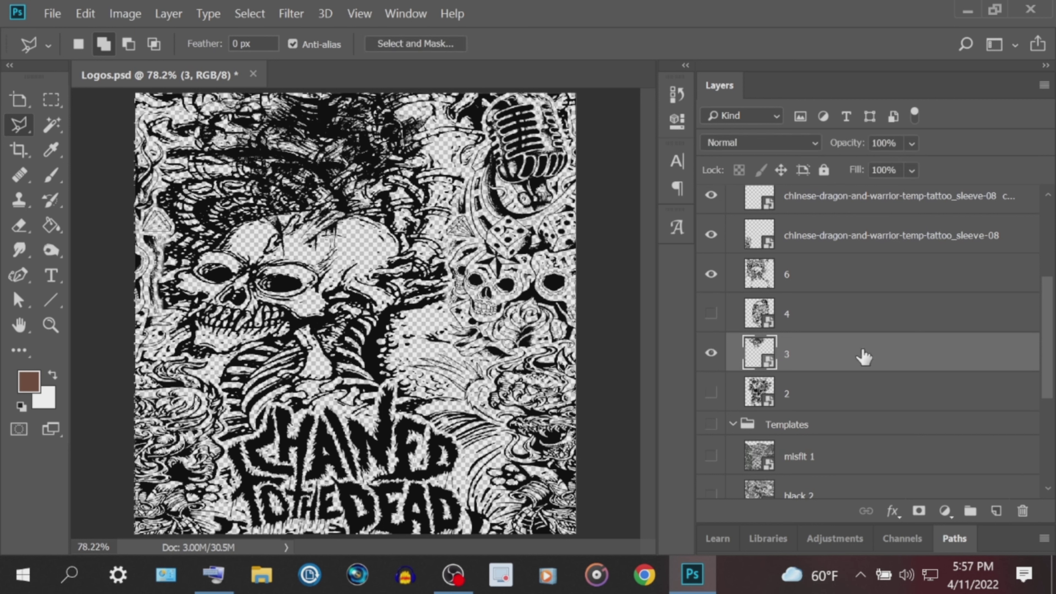
Step: Load layer 3's outline as a selection, expand it by 7 pixels, and cut it out of layer 6
click(214, 575)
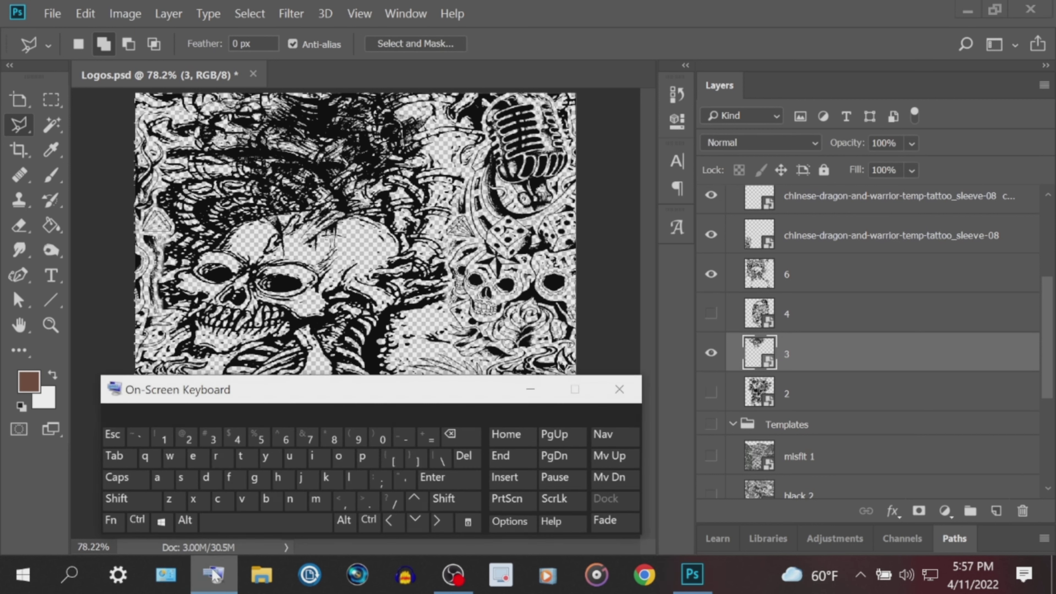
click(138, 521)
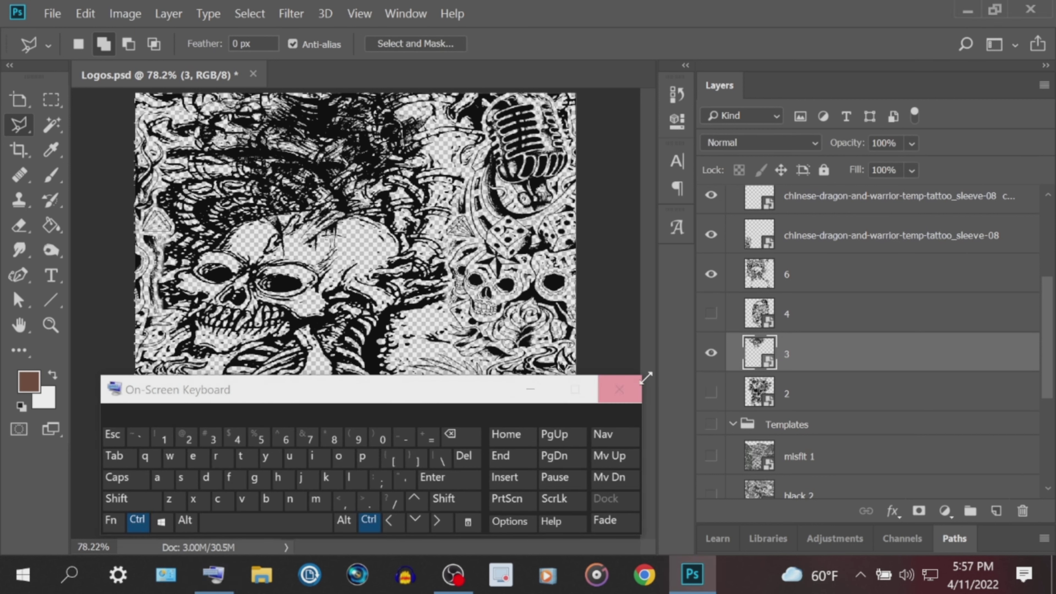
ctrl+click(757, 341)
click(796, 274)
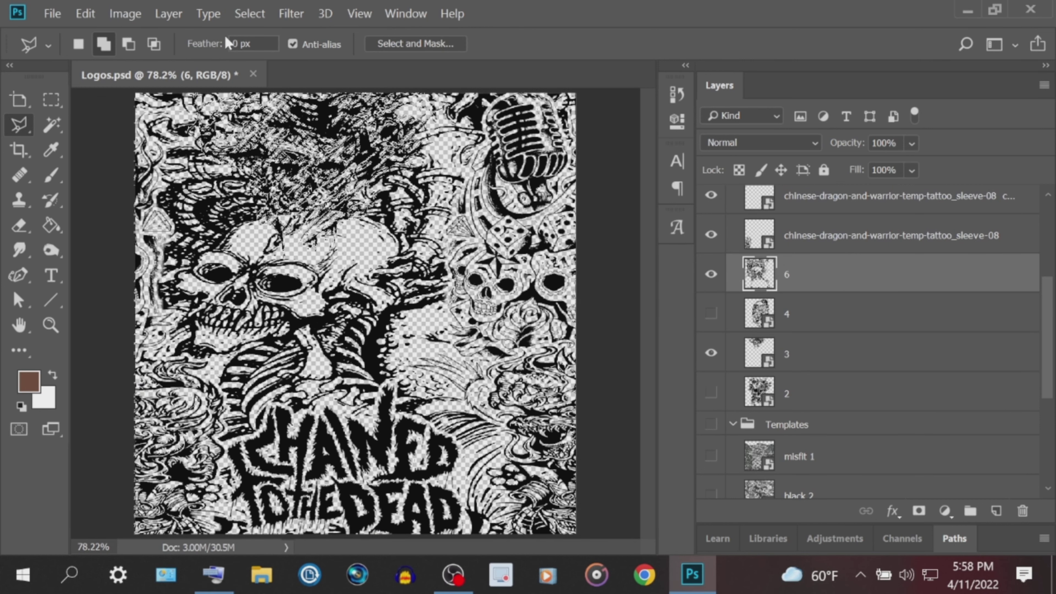
click(249, 13)
mouse_move(389, 269)
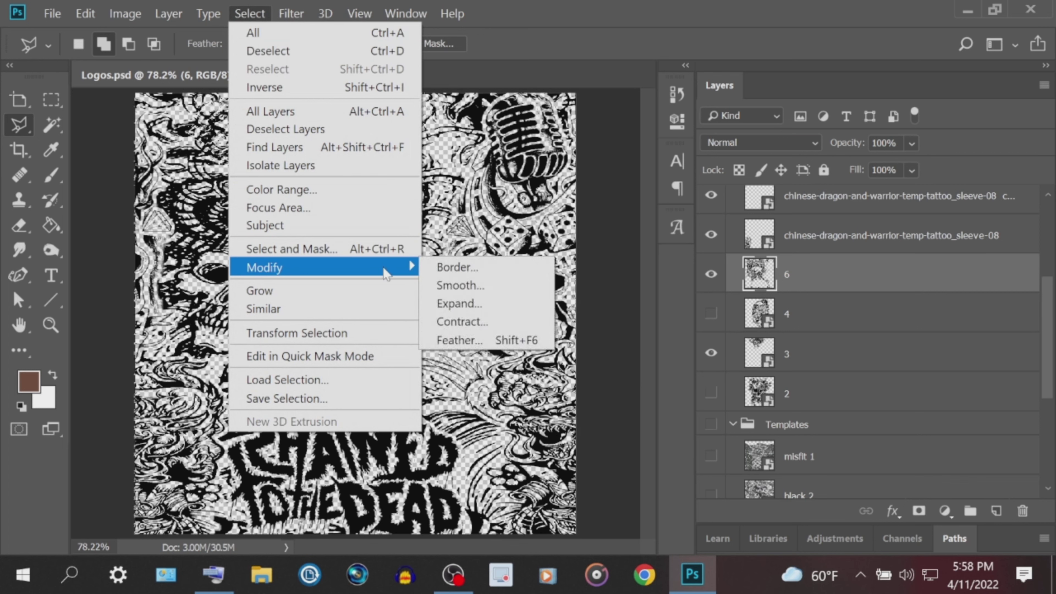
click(474, 306)
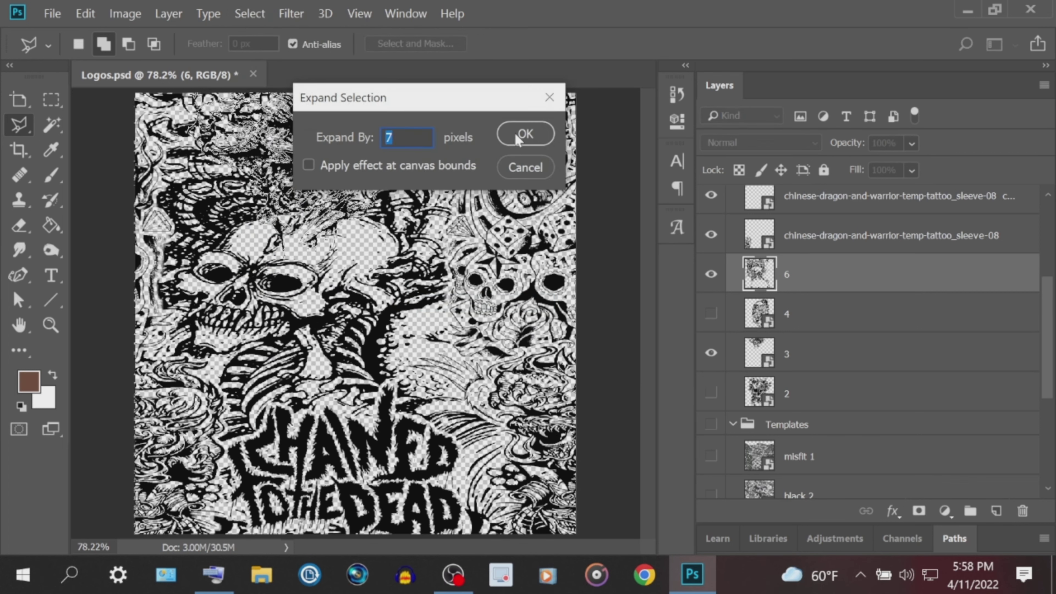
text(7)
click(527, 134)
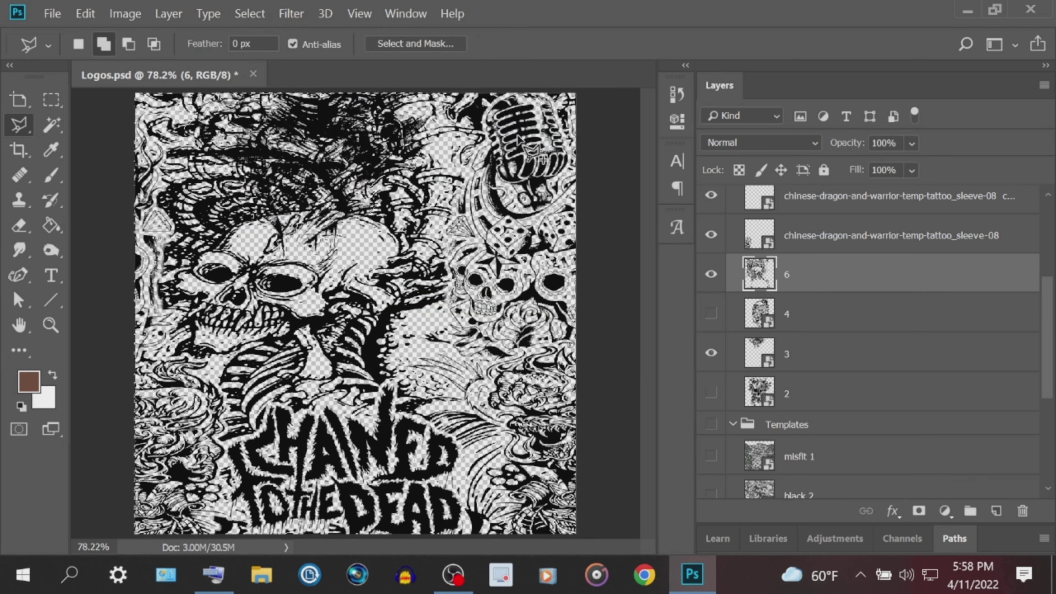
click(85, 13)
click(171, 113)
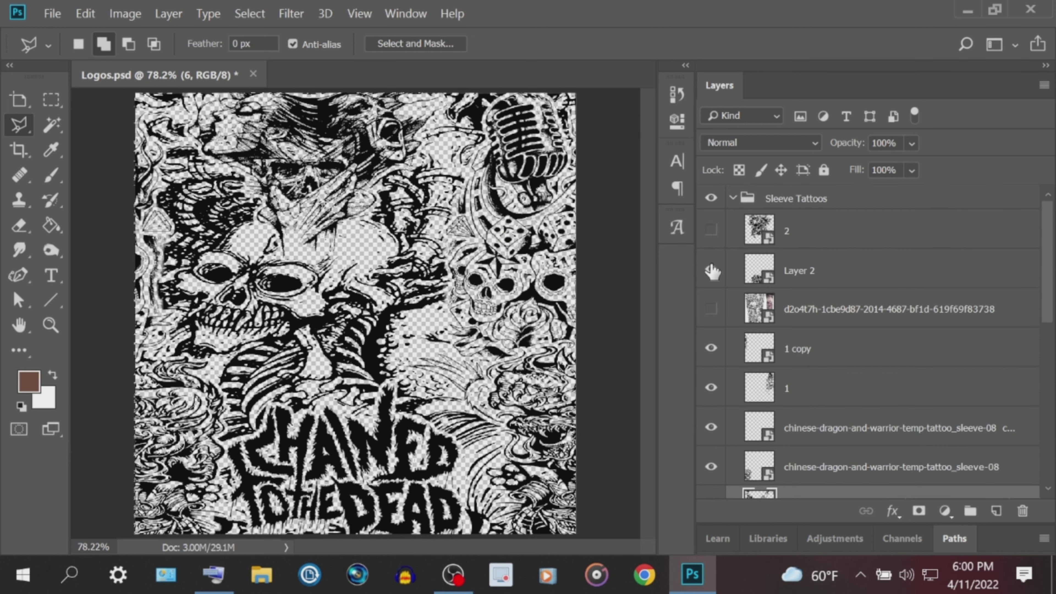
Step: Preview the artwork on the layer named 2 over the sleeve composition and hide it again
click(712, 230)
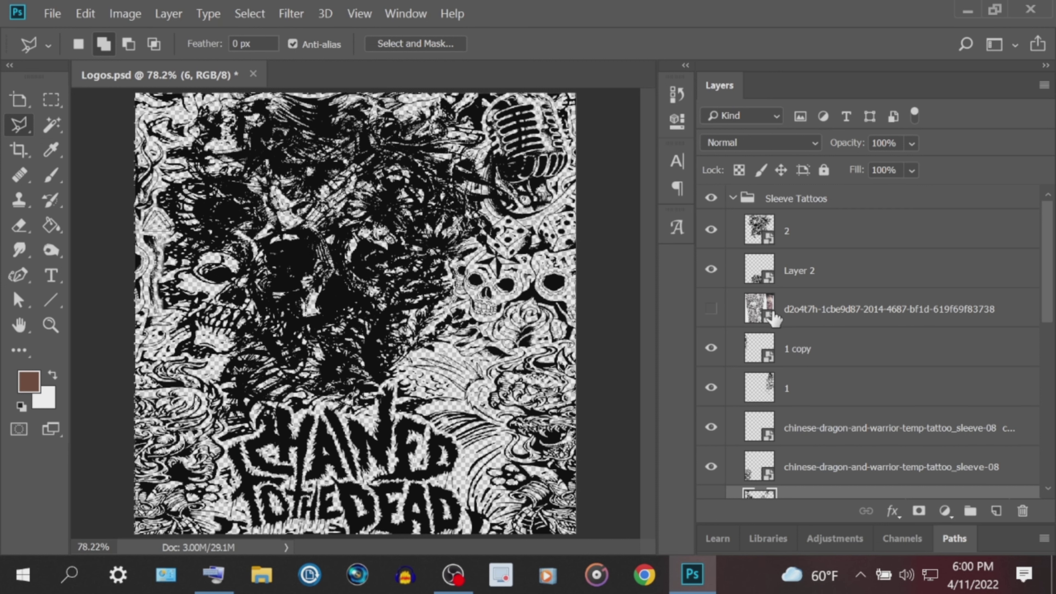
scroll(773, 323, down, 1)
scroll(771, 322, down, 1)
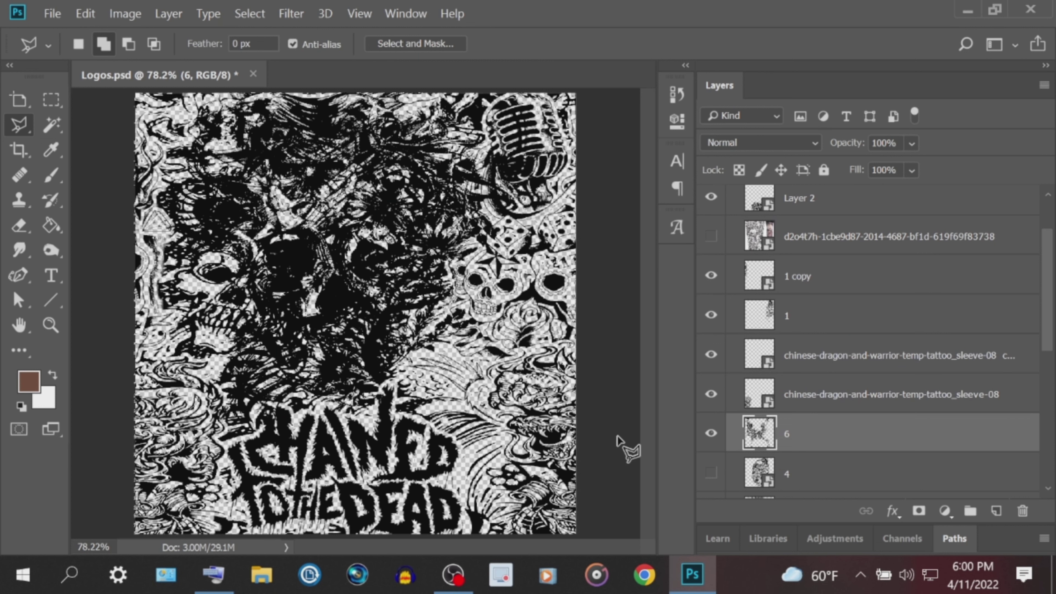
scroll(826, 414, up, 2)
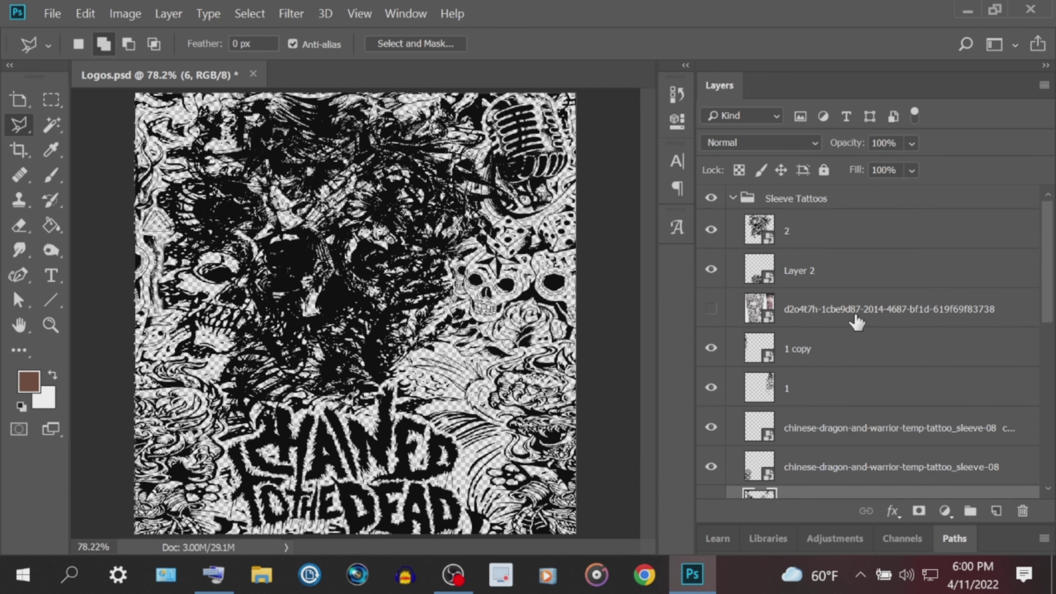
click(713, 230)
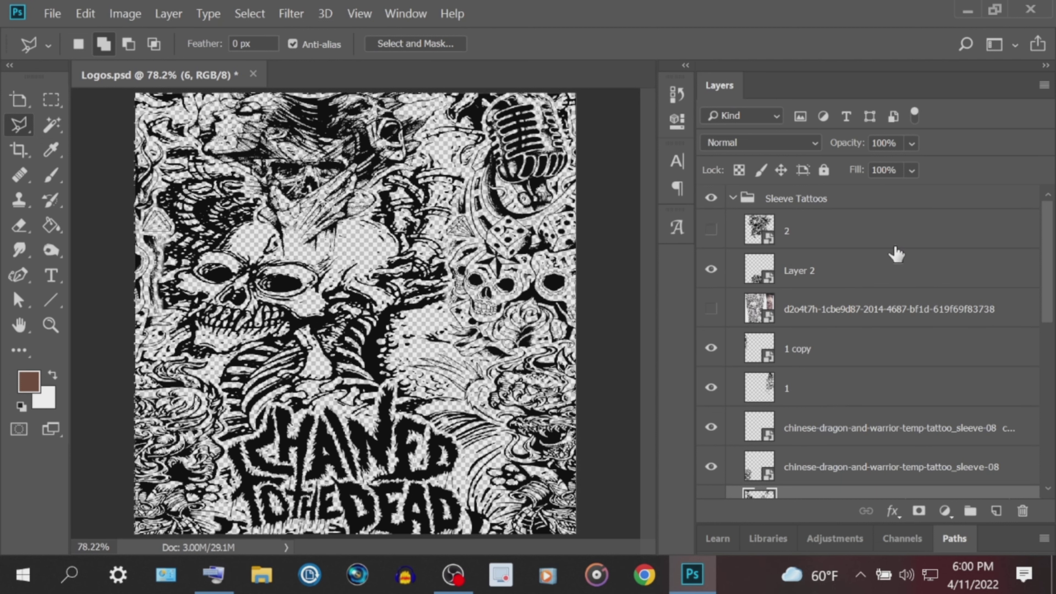
Step: Merge all visible sleeve tattoo layers into Layer 2, leaving the hidden artworks separate
scroll(817, 375, down, 1)
scroll(818, 376, up, 1)
click(847, 276)
right_click(845, 268)
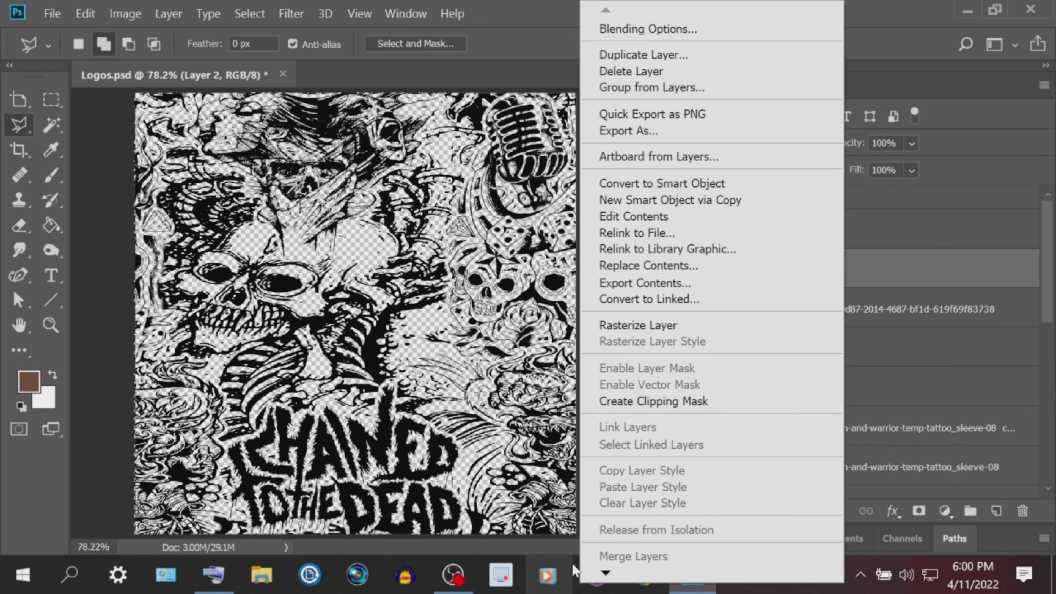
mouse_move(605, 574)
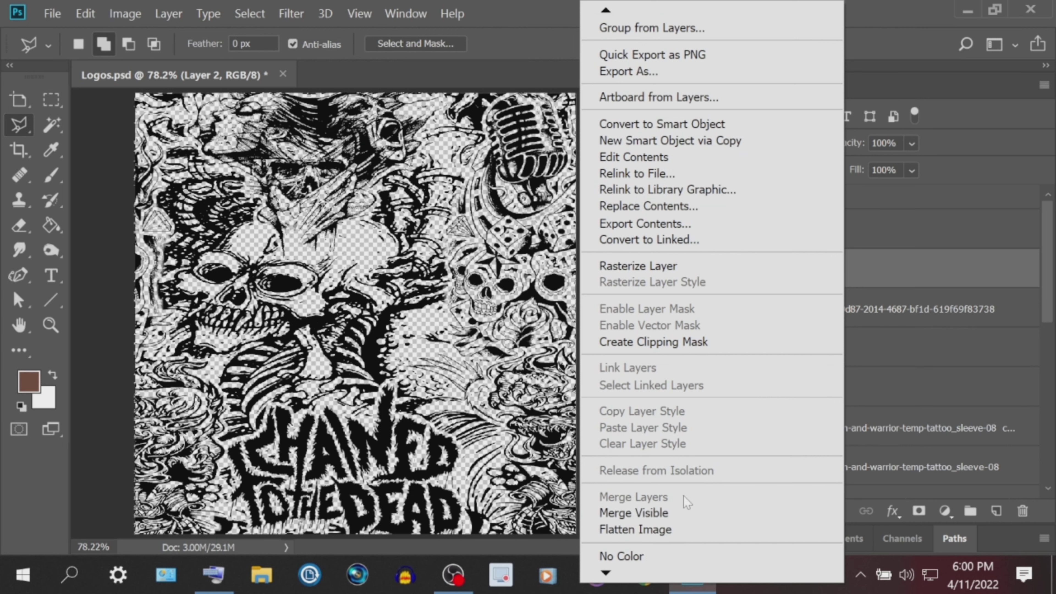
click(924, 351)
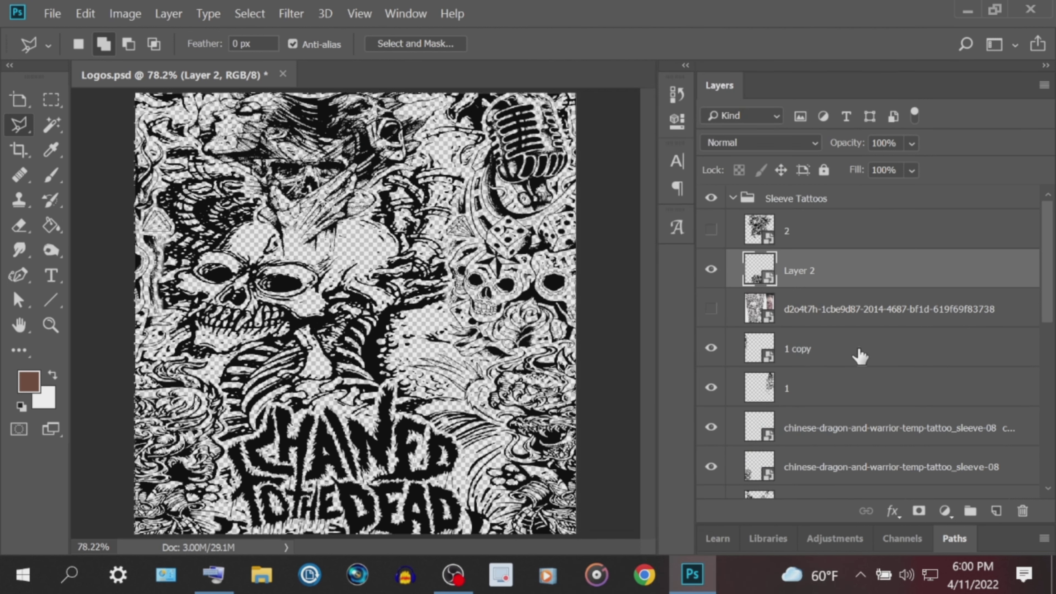
right_click(870, 282)
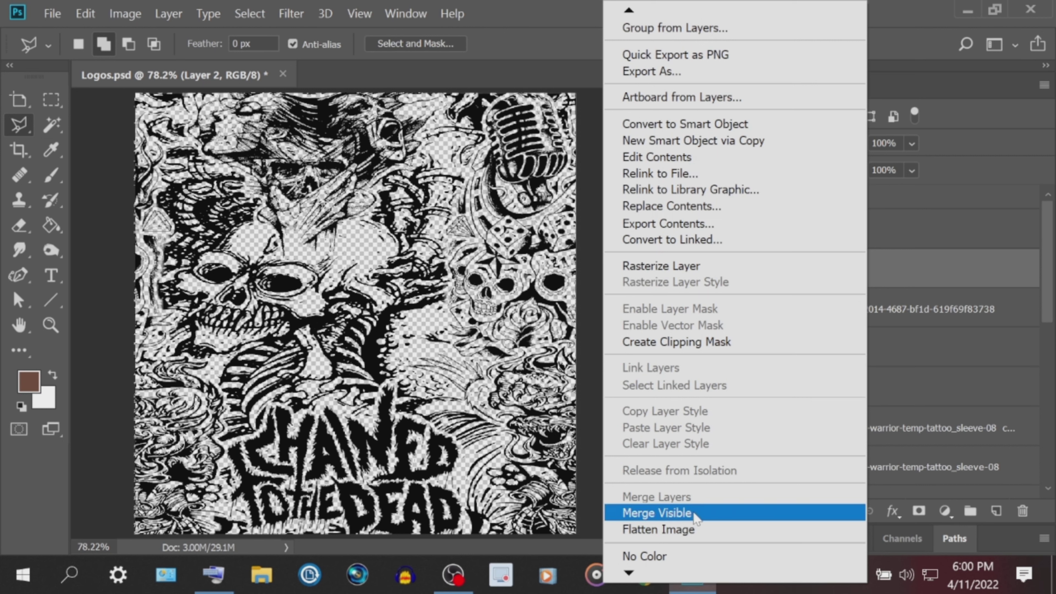
click(894, 394)
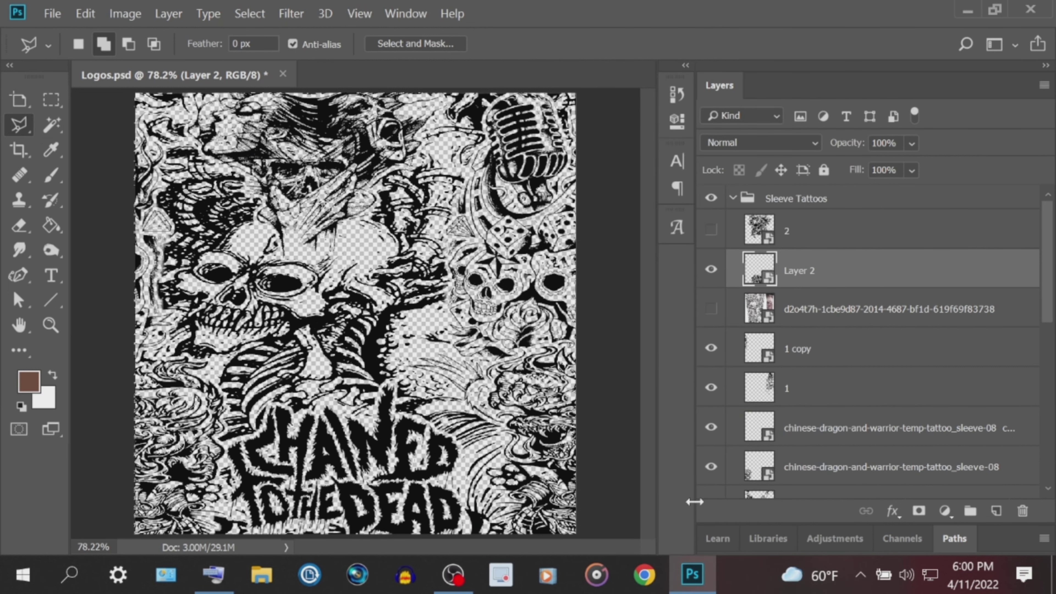
right_click(933, 281)
click(753, 513)
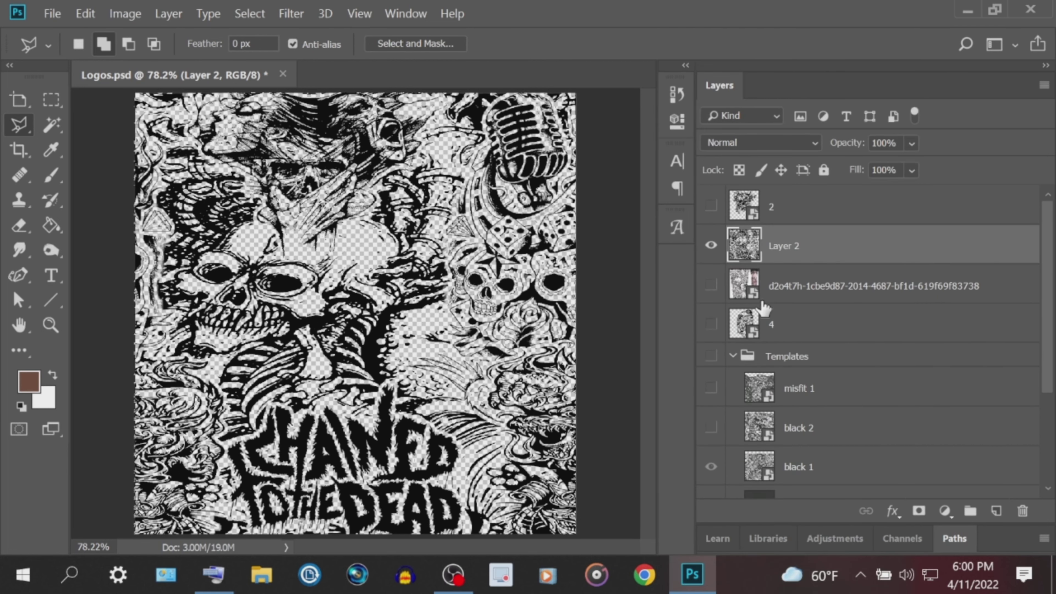
Step: Toggle the merged Layer 2 off and on to check which artwork it contains
click(712, 246)
click(712, 246)
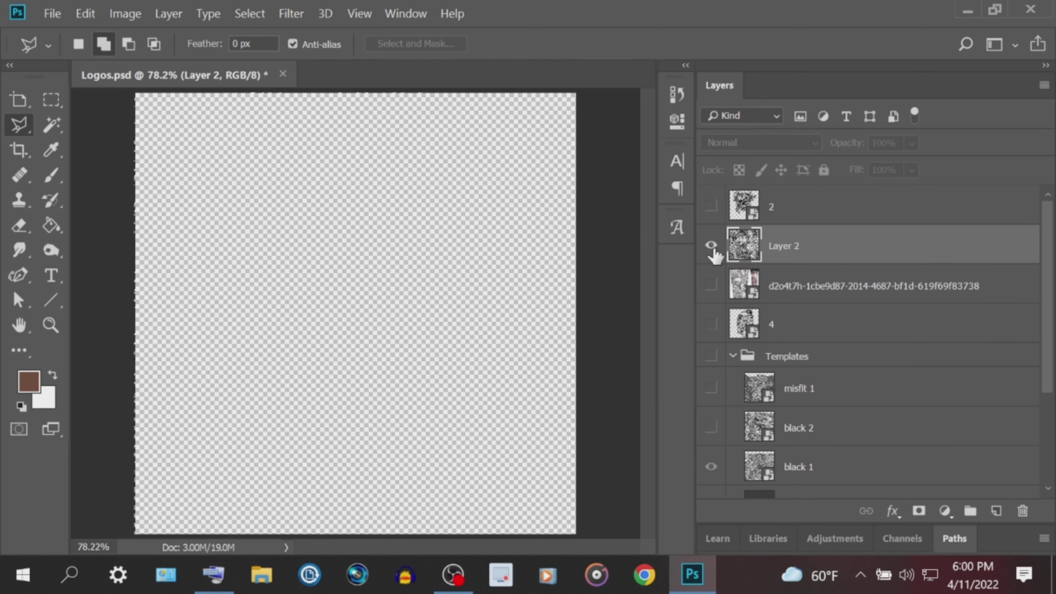
click(712, 246)
click(713, 249)
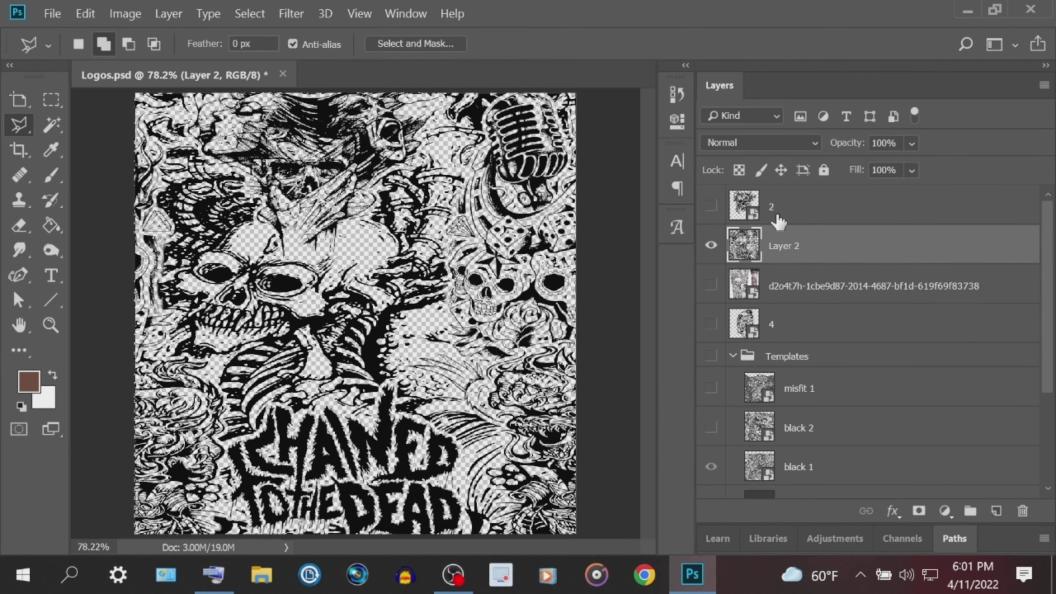
Step: Show the floral skull artwork on the layer named 2 and load its outline as a selection
click(711, 206)
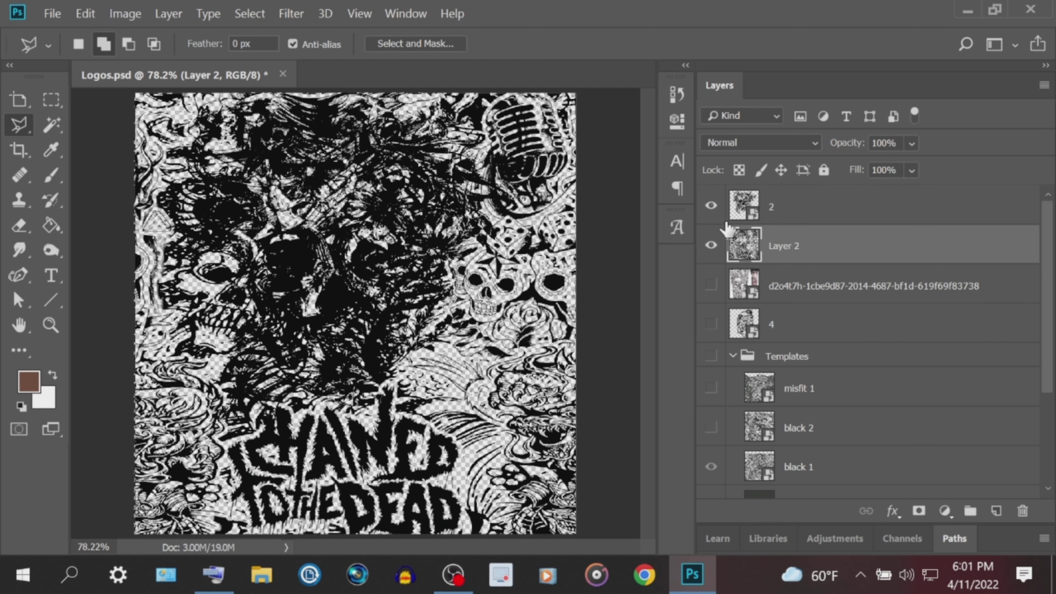
click(214, 574)
key(alt+bracketright)
click(137, 521)
ctrl+click(737, 206)
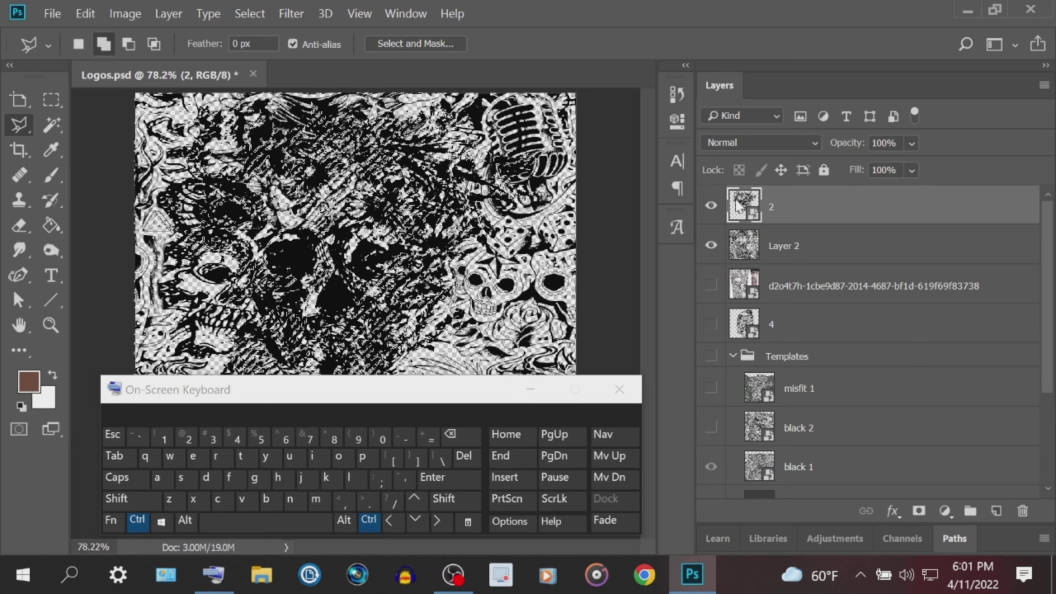
click(620, 390)
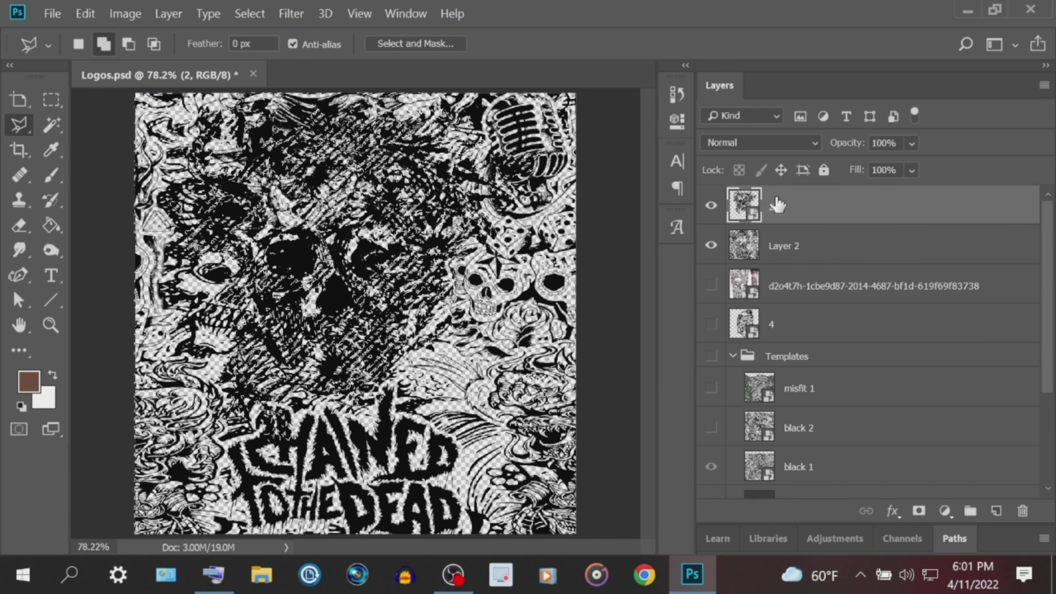
Step: Expand the skull selection by 7 pixels and cut it out of the merged Layer 2
click(827, 244)
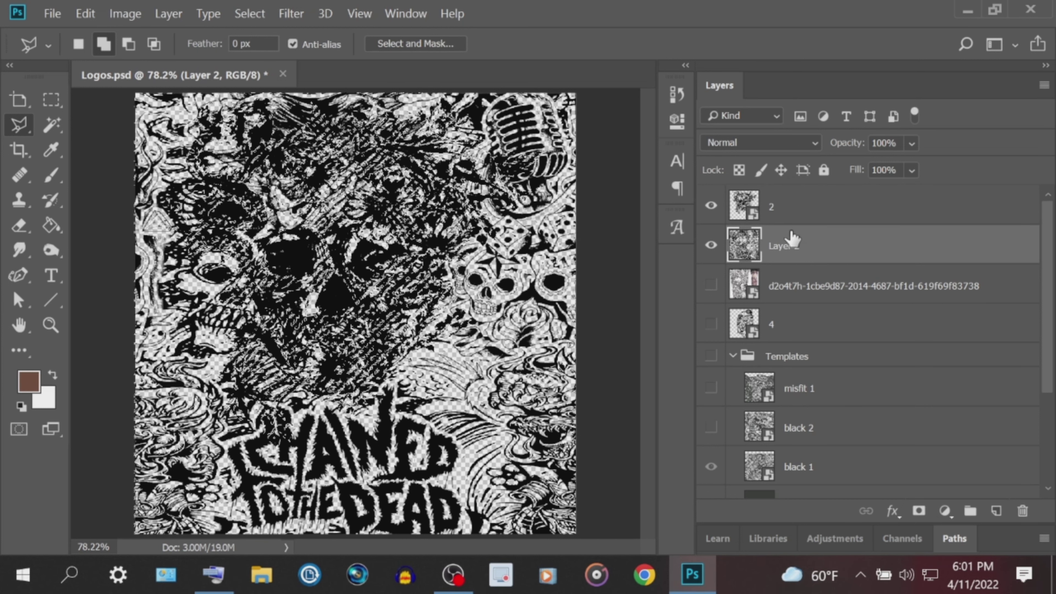
click(252, 13)
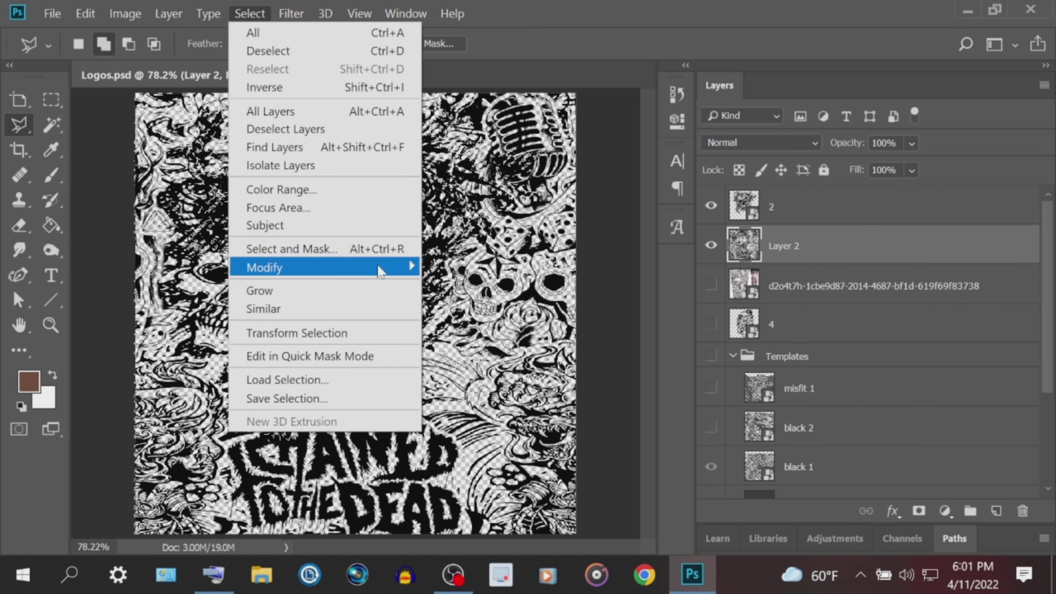
mouse_move(379, 270)
click(451, 303)
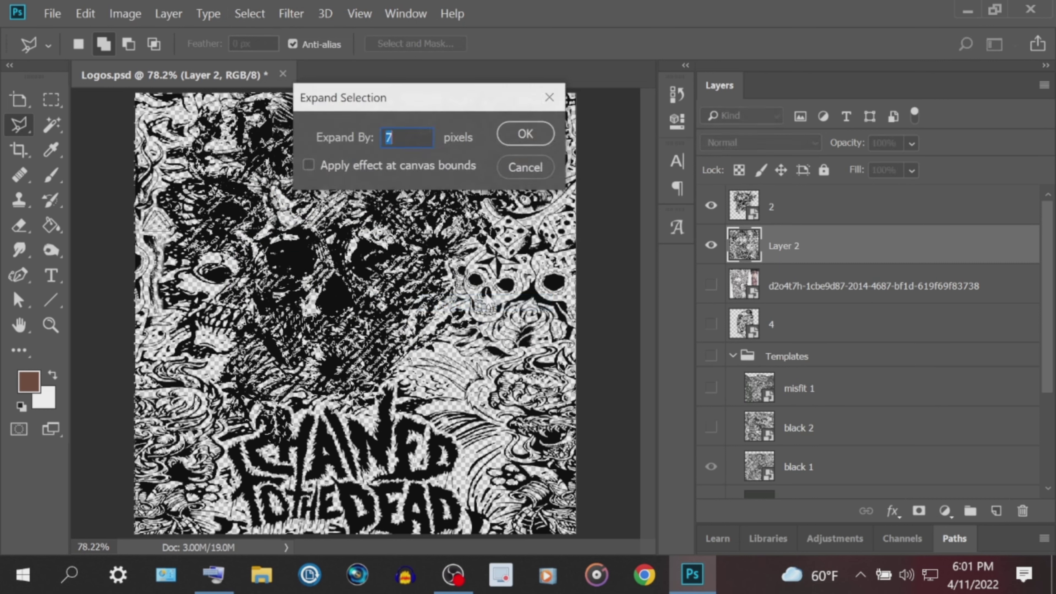
click(525, 133)
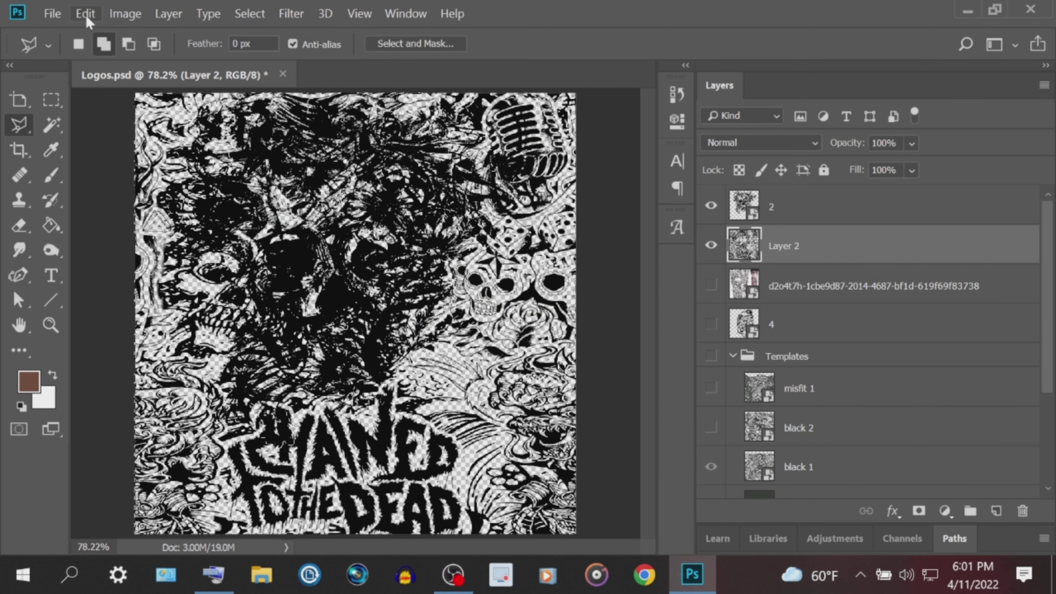
click(85, 13)
click(195, 110)
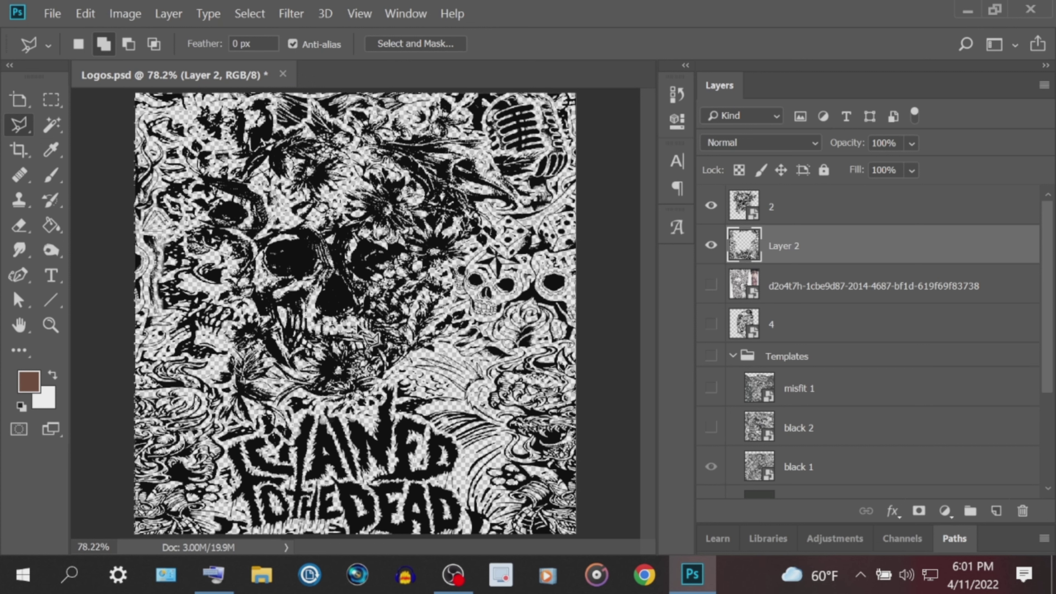
Step: Examine the skull artwork and the cutout in Layer 2 separately, and leave both layers shown together
click(708, 248)
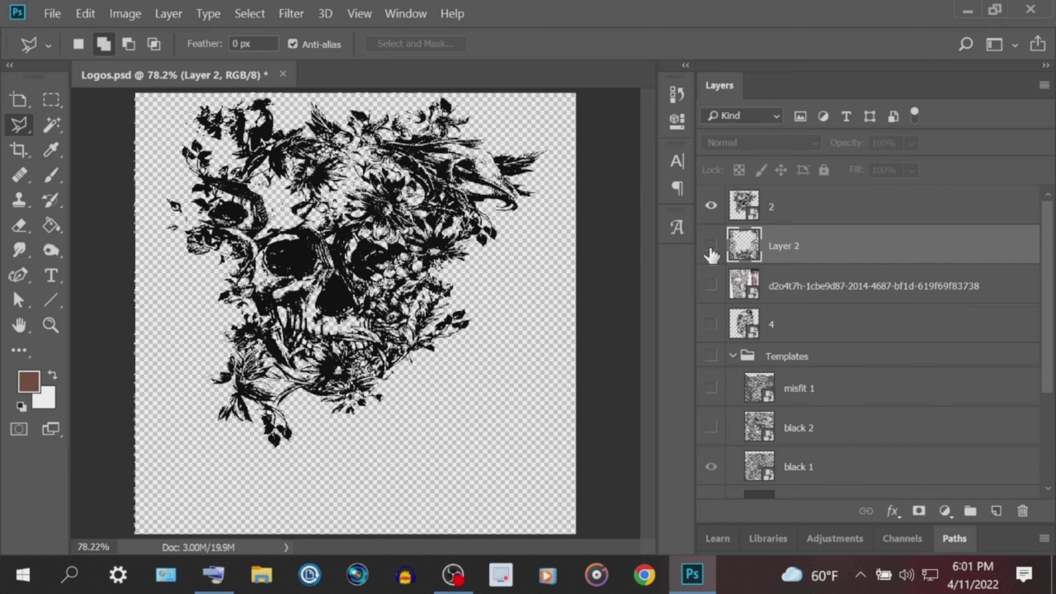
click(711, 249)
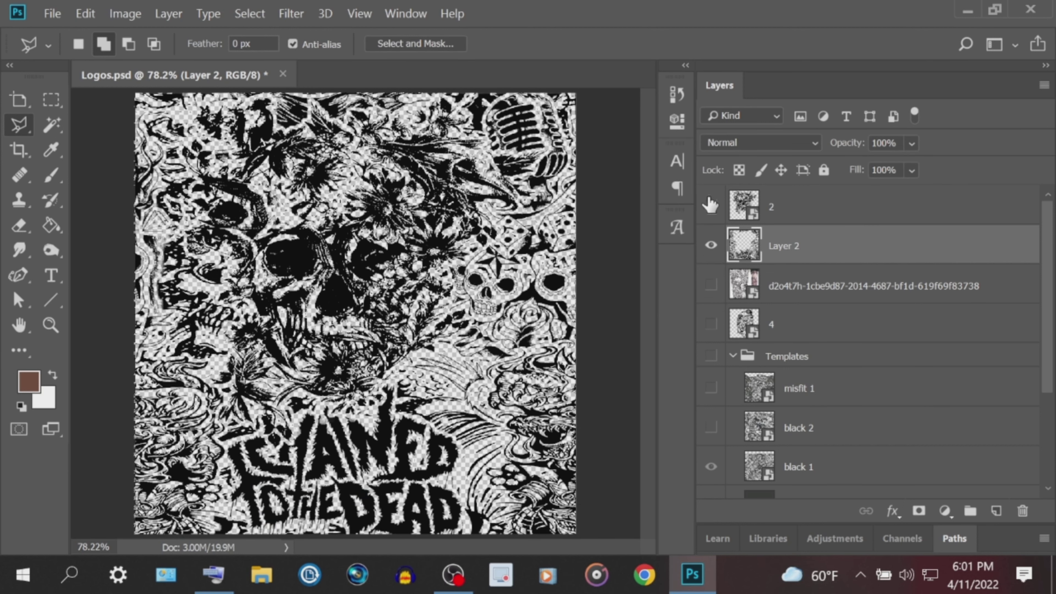
click(710, 205)
click(711, 245)
click(711, 246)
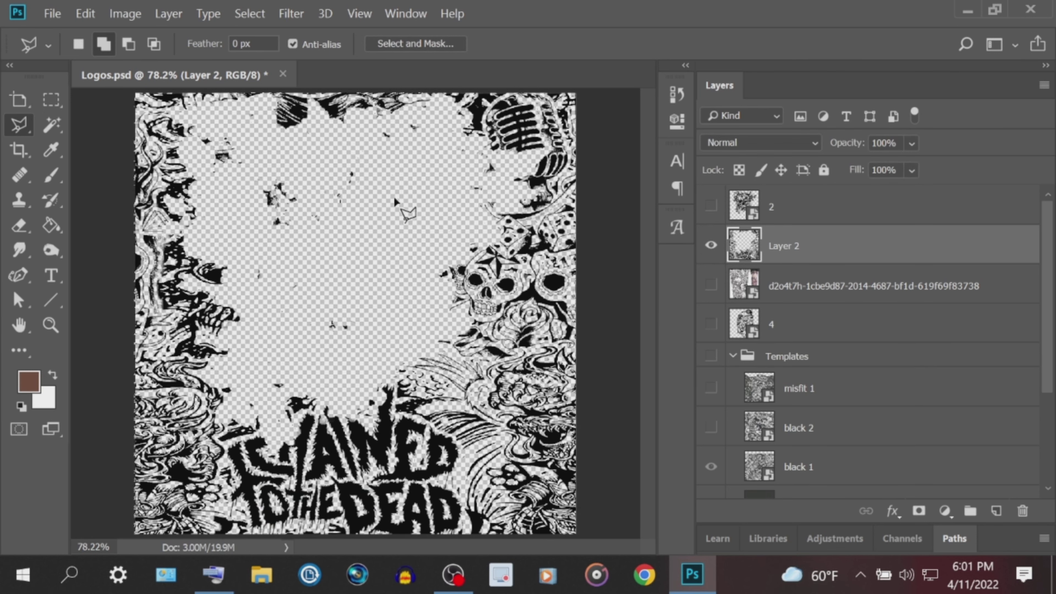
click(711, 206)
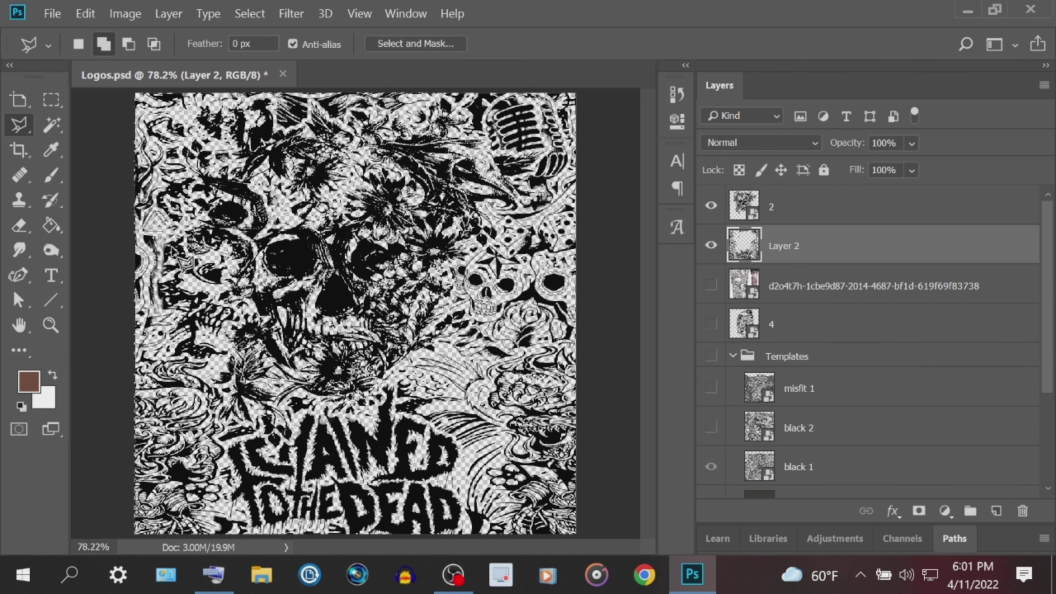